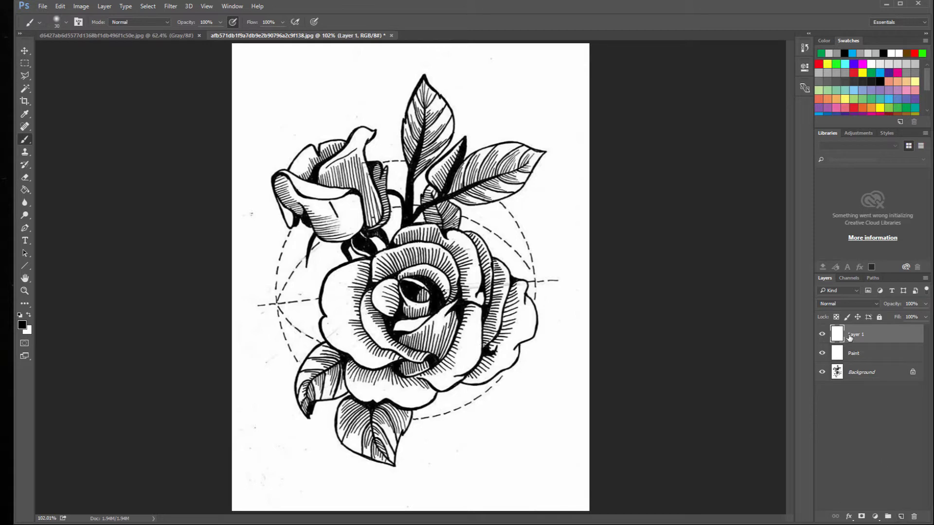
# Step: Rename Layer 1 as Background, and convert the locked artwork layer into a regular layer named Ink
pyautogui.doubleClick(852, 335)
pyautogui.press('Return')
pyautogui.click(892, 376)
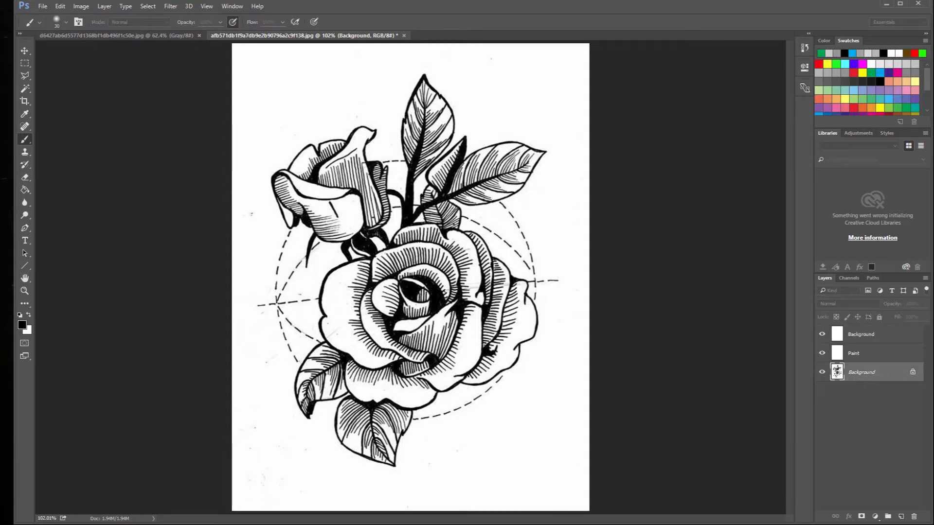
pyautogui.moveTo(933, 146); pyautogui.dragTo(554, 224)
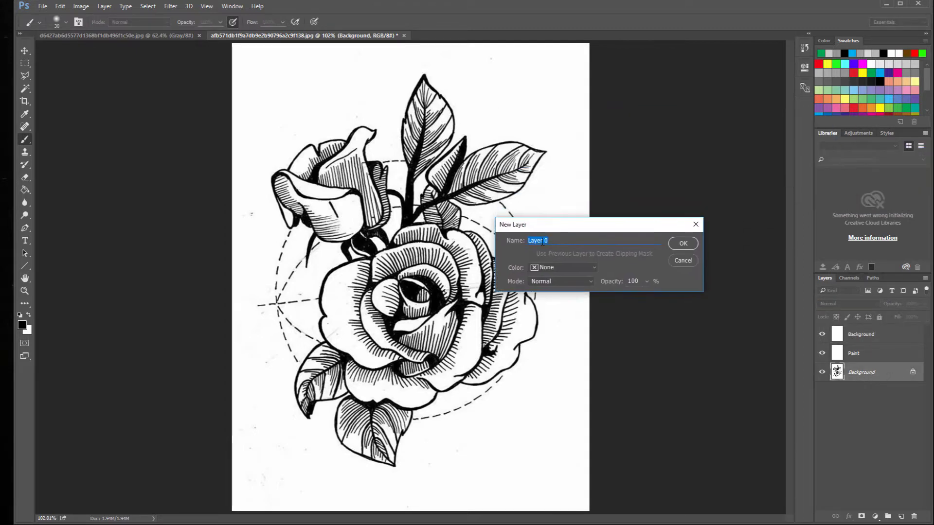
pyautogui.press('BackSpace')
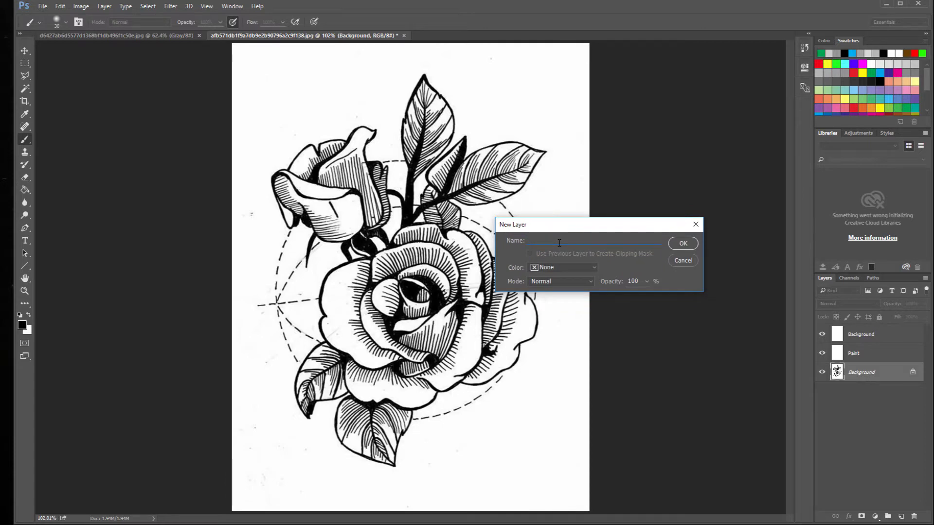
pyautogui.press('Return')
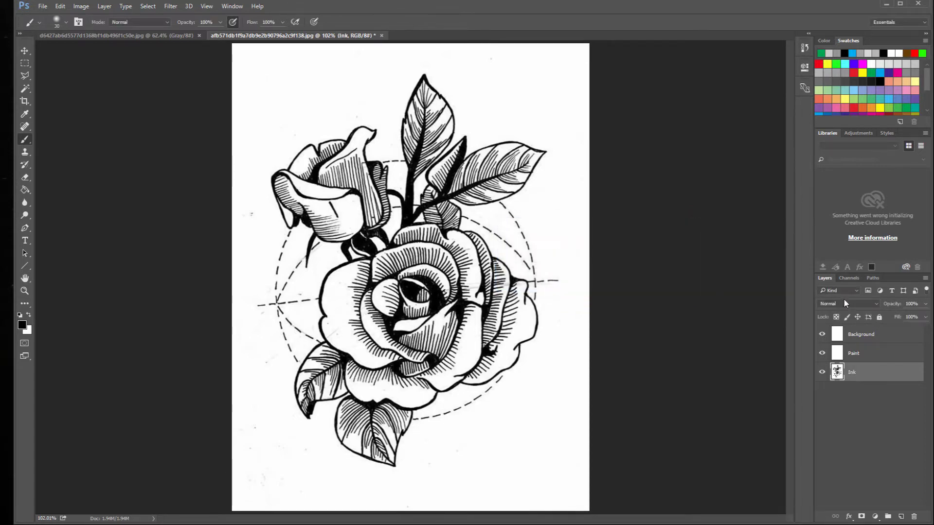
# Step: Move the Ink layer to the top of the layer stack and set its blend mode to Multiply
pyautogui.moveTo(886, 376)
pyautogui.mouseDown()
pyautogui.moveTo(870, 322)
pyautogui.moveTo(875, 335)
pyautogui.mouseUp()
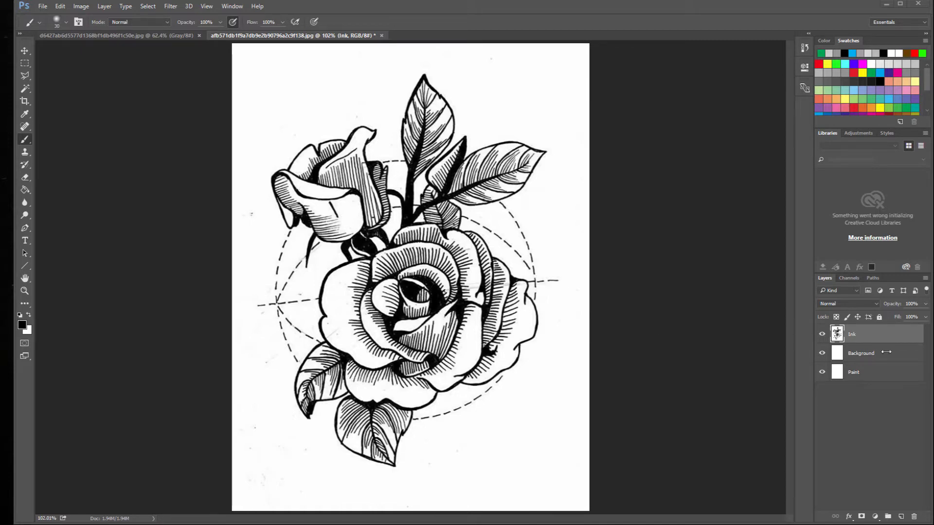
pyautogui.click(871, 359)
pyautogui.click(872, 335)
pyautogui.click(875, 305)
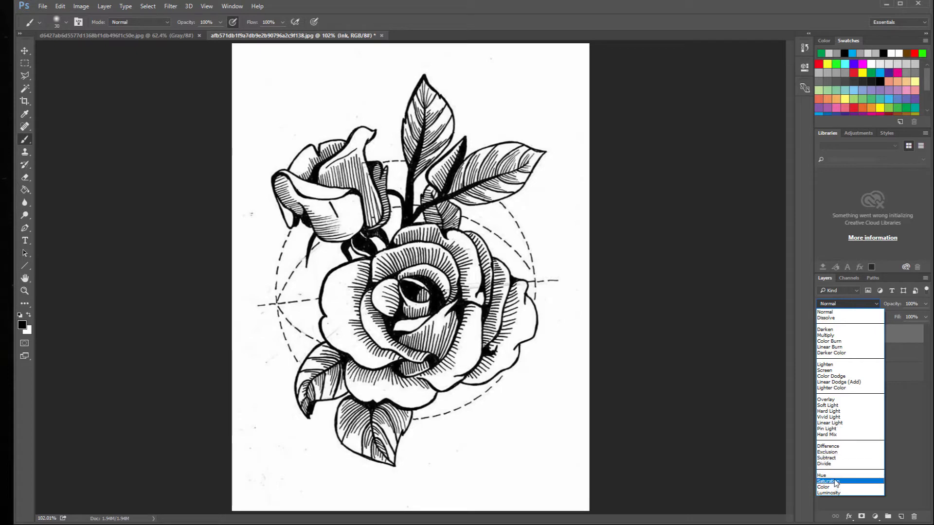
pyautogui.click(849, 335)
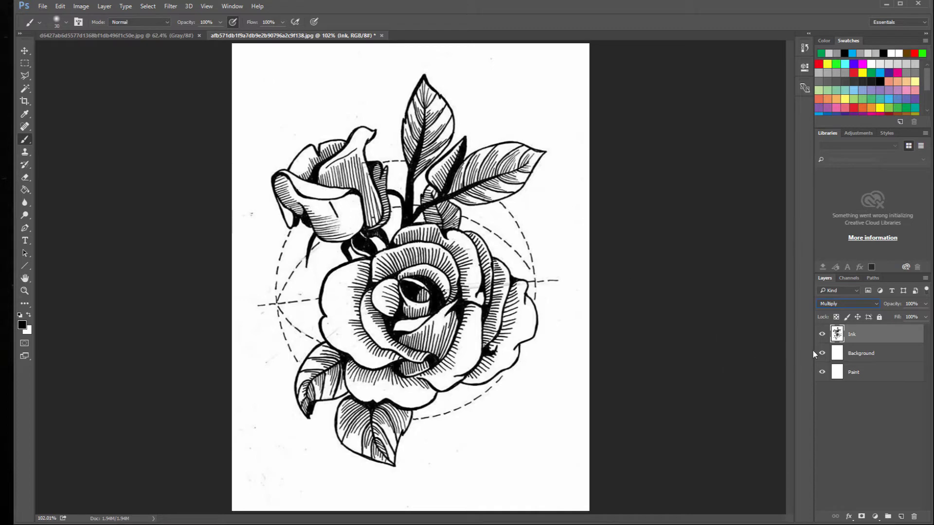
# Step: Place the Background layer below Paint and select the Foreground to Background preset for the Gradient tool
pyautogui.moveTo(859, 353); pyautogui.dragTo(869, 380)
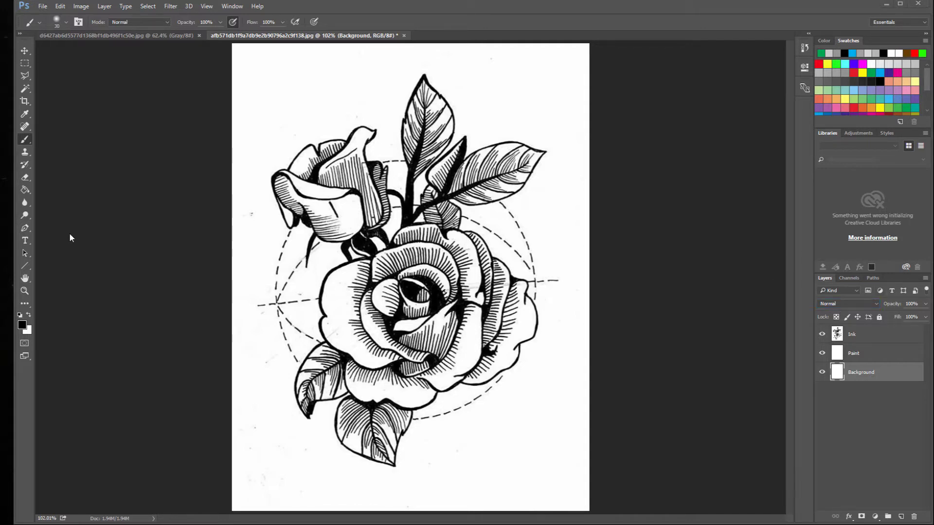
pyautogui.click(25, 191)
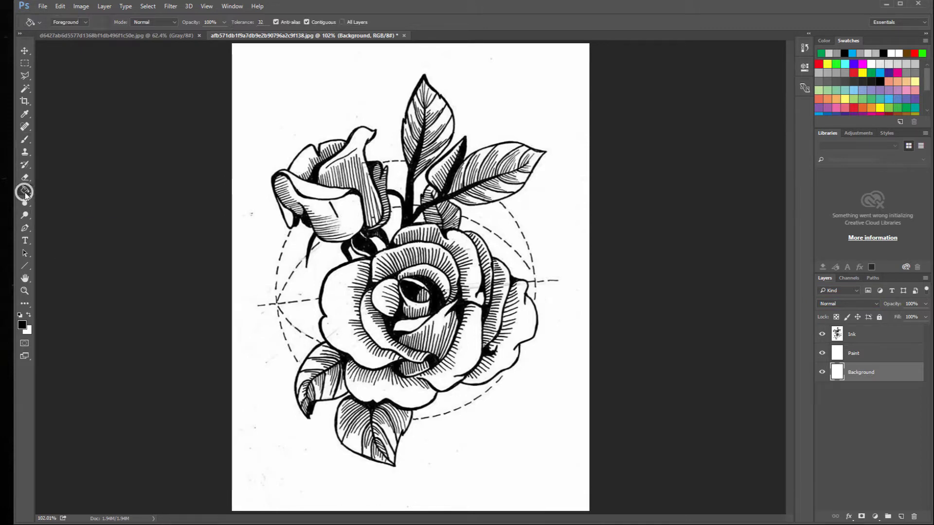
pyautogui.click(66, 188)
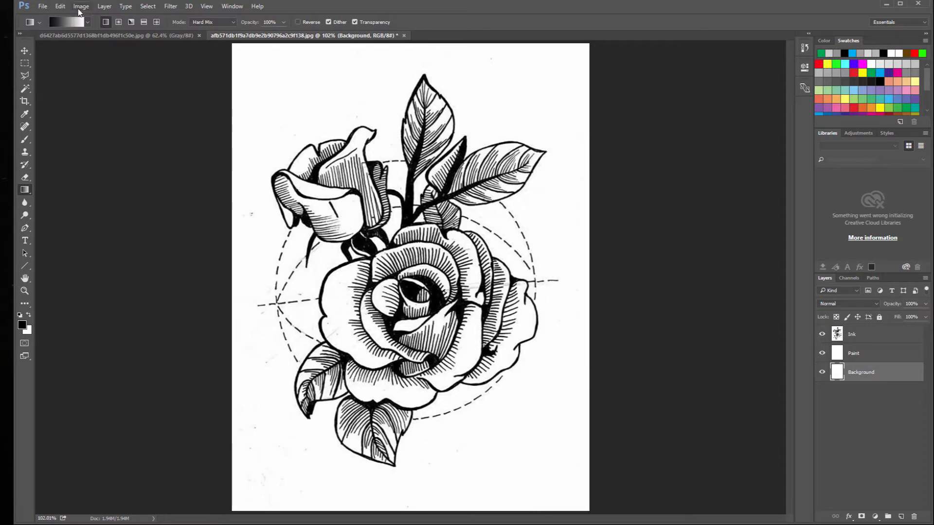
pyautogui.click(87, 22)
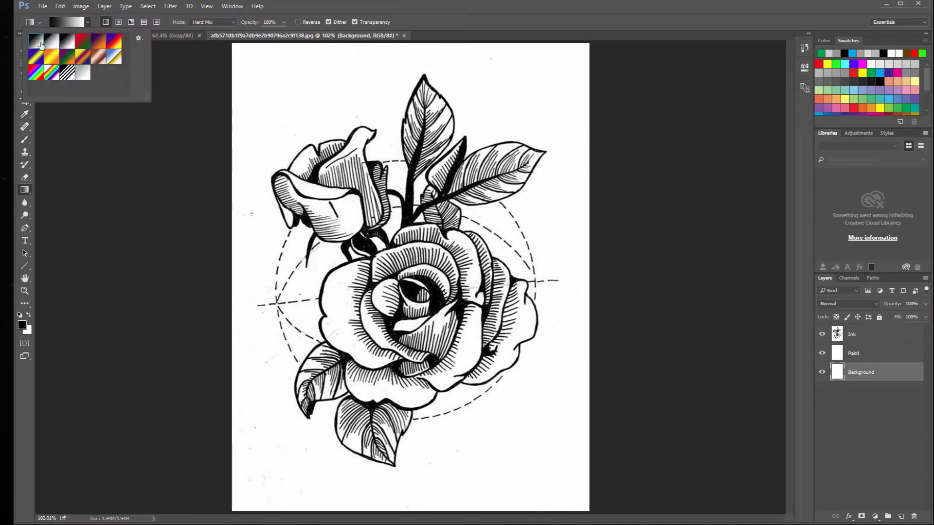
pyautogui.doubleClick(41, 44)
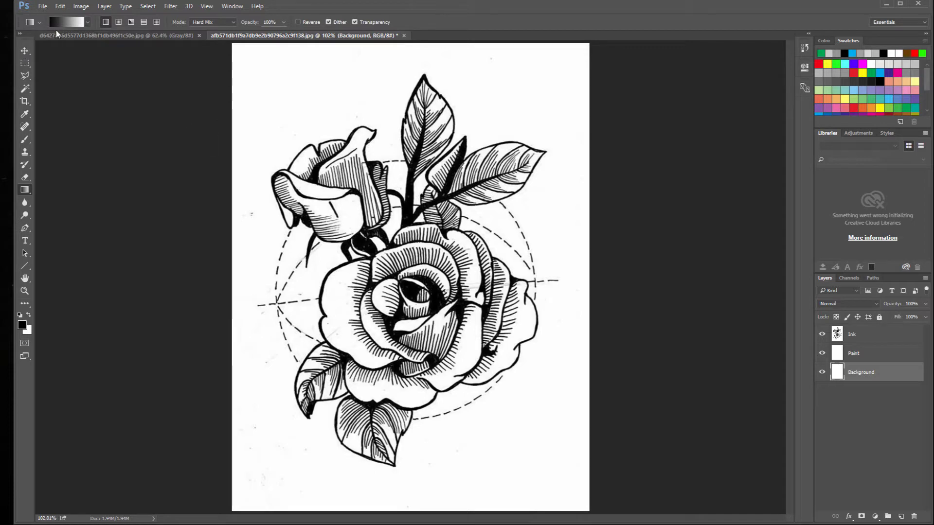
# Step: Check the gradient's stops in the Gradient Editor and fill the backdrop with a vertical gradient from dark purple down to orange
pyautogui.press('i')
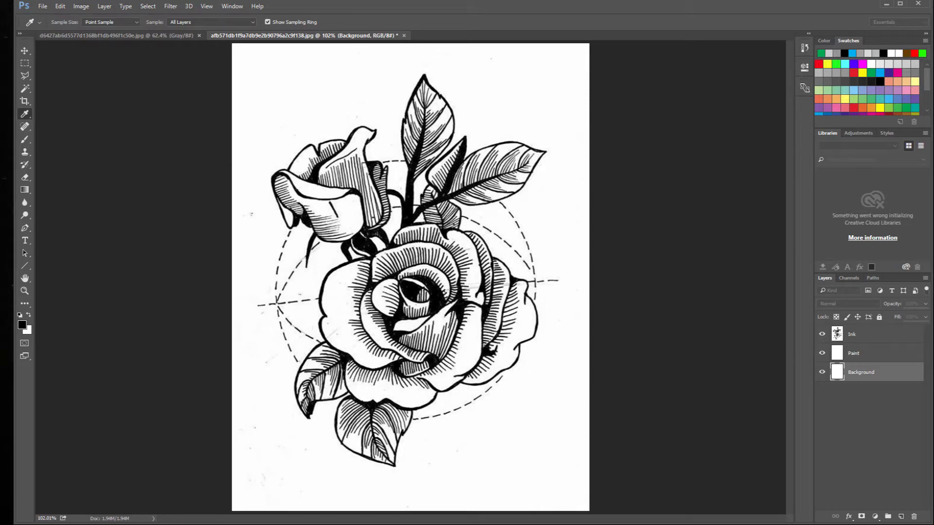
pyautogui.moveTo(527, 145); pyautogui.dragTo(562, 131)
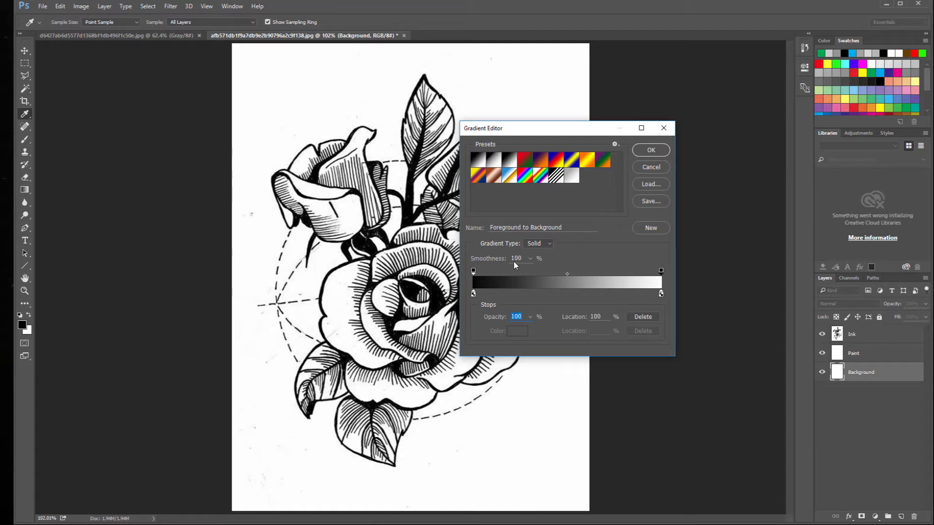
pyautogui.click(474, 270)
pyautogui.click(473, 294)
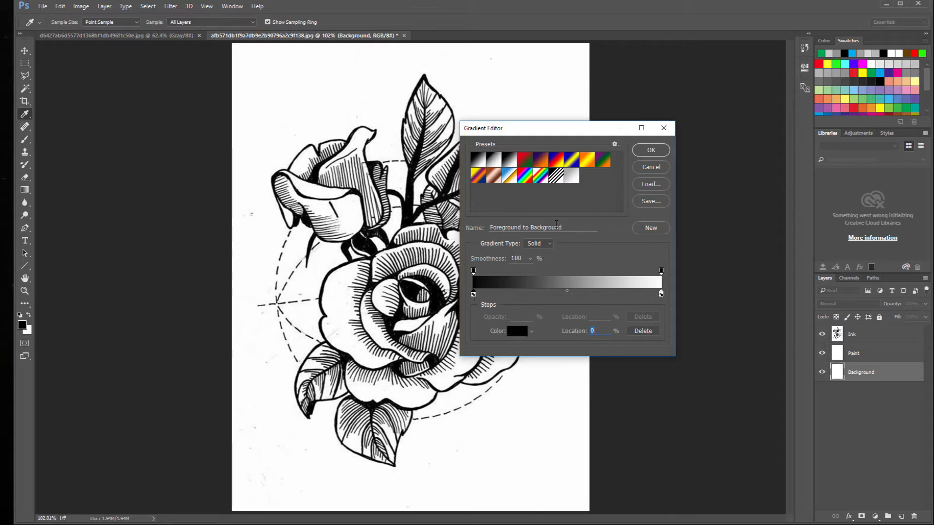
pyautogui.click(650, 150)
pyautogui.moveTo(430, 238); pyautogui.dragTo(430, 470)
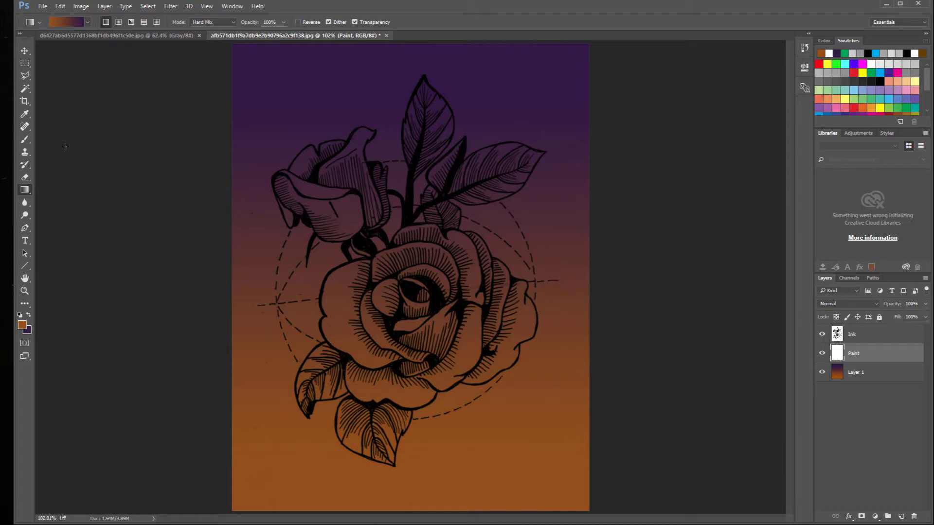
# Step: Brush bright magenta ff00ff over the innermost rose petals on the Paint layer
pyautogui.click(25, 140)
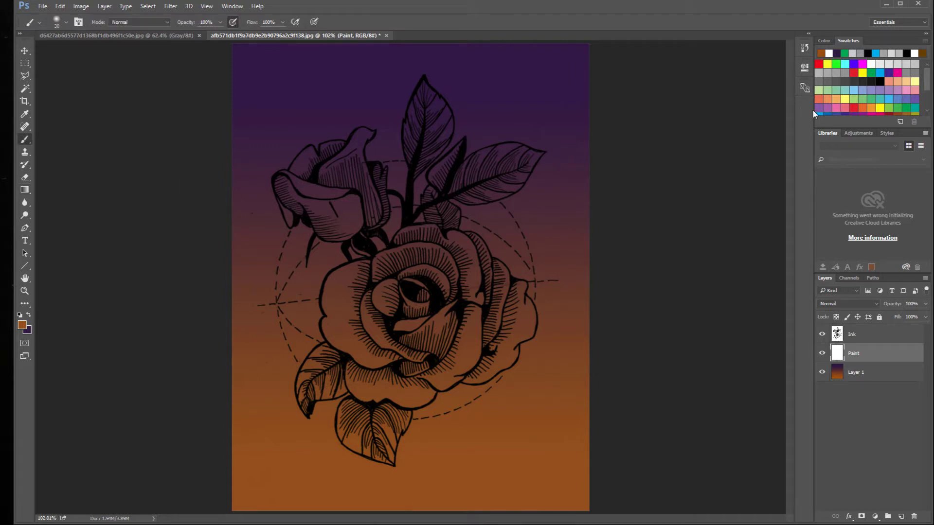
pyautogui.click(862, 63)
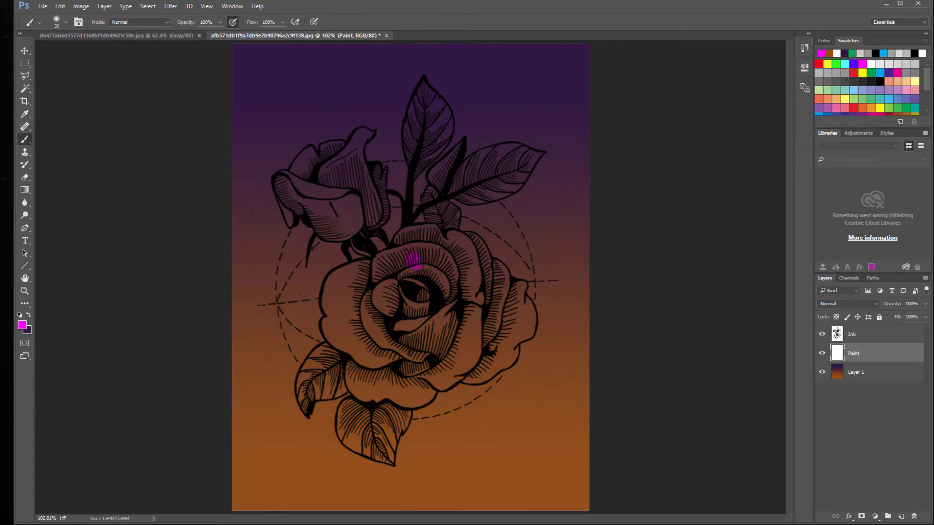
pyautogui.moveTo(423, 265)
pyautogui.mouseDown()
pyautogui.moveTo(426, 256)
pyautogui.moveTo(446, 293)
pyautogui.moveTo(409, 272)
pyautogui.moveTo(412, 279)
pyautogui.mouseUp()
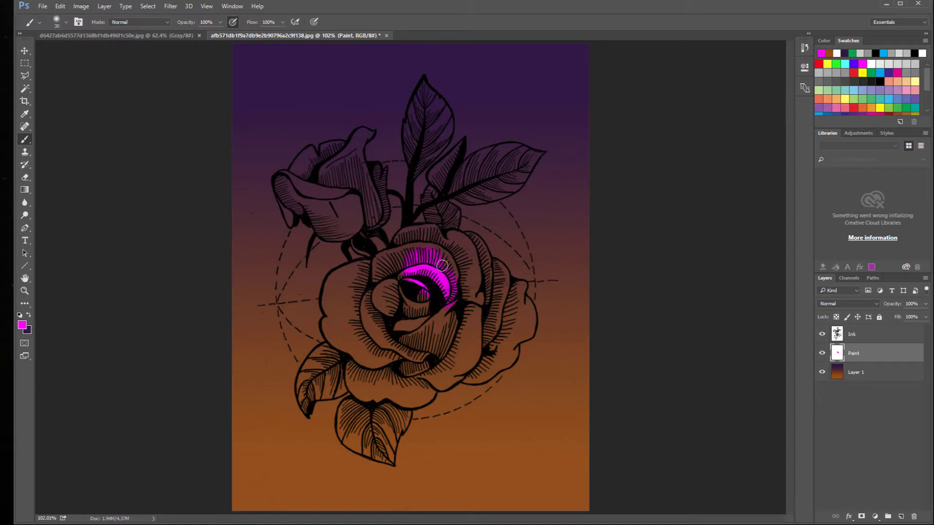
# Step: Set the foreground colour to dark magenta 870347 and paint the large rose's inner petals with it
pyautogui.click(22, 324)
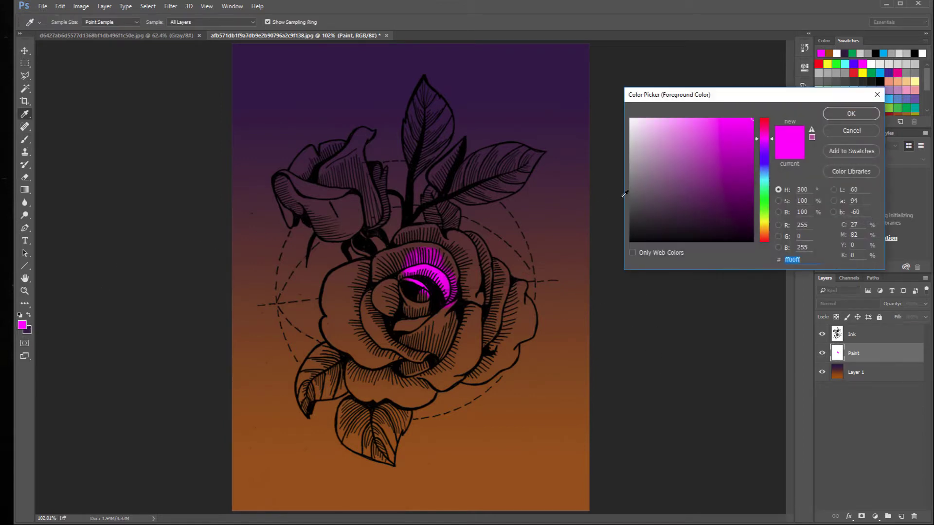
pyautogui.click(747, 158)
pyautogui.click(763, 136)
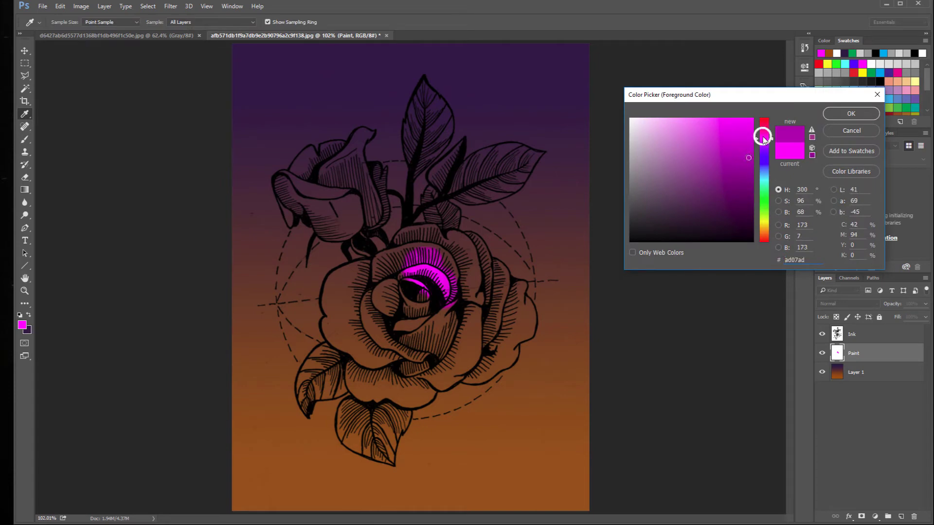
pyautogui.moveTo(756, 137); pyautogui.dragTo(758, 129)
pyautogui.moveTo(745, 175); pyautogui.dragTo(751, 177)
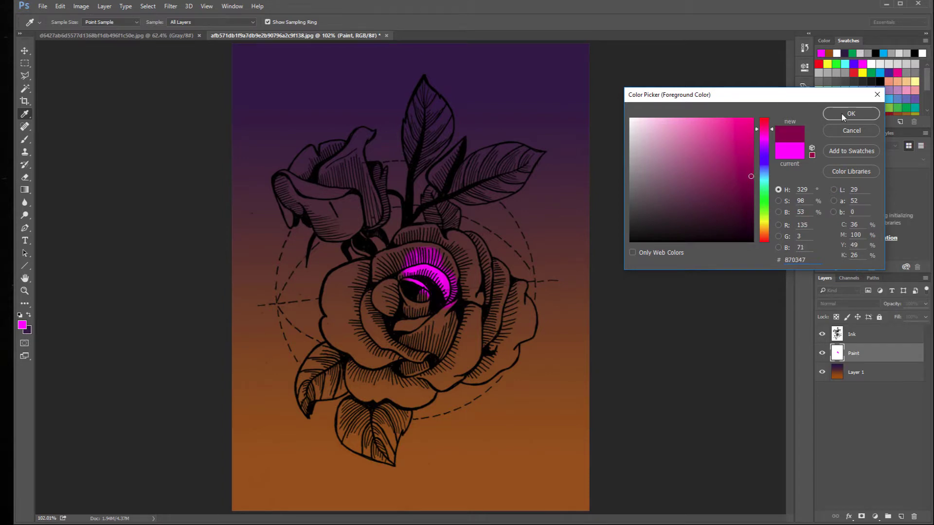
pyautogui.click(841, 114)
pyautogui.moveTo(495, 317)
pyautogui.mouseDown()
pyautogui.moveTo(486, 268)
pyautogui.moveTo(476, 329)
pyautogui.moveTo(472, 278)
pyautogui.moveTo(453, 317)
pyautogui.moveTo(523, 343)
pyautogui.moveTo(466, 322)
pyautogui.moveTo(463, 360)
pyautogui.moveTo(467, 352)
pyautogui.moveTo(450, 349)
pyautogui.moveTo(447, 369)
pyautogui.moveTo(469, 357)
pyautogui.moveTo(444, 380)
pyautogui.moveTo(477, 338)
pyautogui.moveTo(443, 335)
pyautogui.moveTo(437, 294)
pyautogui.moveTo(430, 312)
pyautogui.moveTo(441, 313)
pyautogui.moveTo(415, 323)
pyautogui.moveTo(401, 351)
pyautogui.moveTo(380, 320)
pyautogui.moveTo(403, 290)
pyautogui.mouseUp()
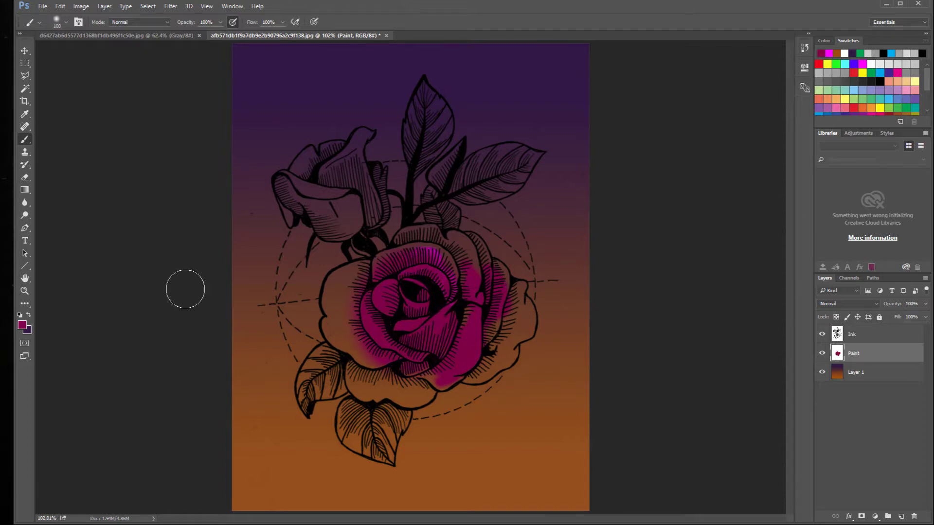
# Step: Reduce the brush size and start colouring the large rose's uppermost petal in dark magenta
pyautogui.click(25, 290)
pyautogui.click(437, 319)
pyautogui.moveTo(272, 331)
pyautogui.mouseDown()
pyautogui.moveTo(246, 308)
pyautogui.moveTo(230, 321)
pyautogui.mouseUp()
pyautogui.click(25, 139)
pyautogui.press('[')
pyautogui.press('[')
pyautogui.press('[')
pyautogui.press('[')
pyautogui.press('[')
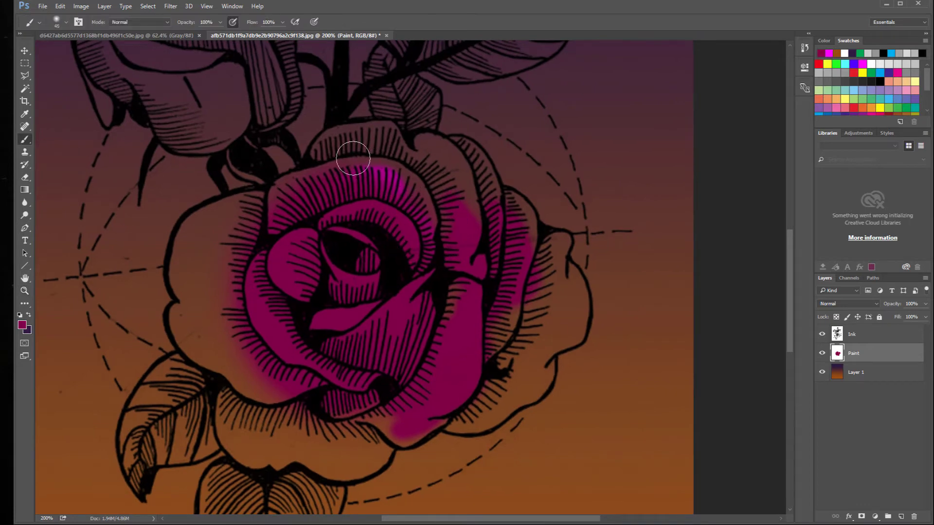
pyautogui.moveTo(354, 158)
pyautogui.mouseDown()
pyautogui.moveTo(325, 162)
pyautogui.moveTo(337, 151)
pyautogui.mouseUp()
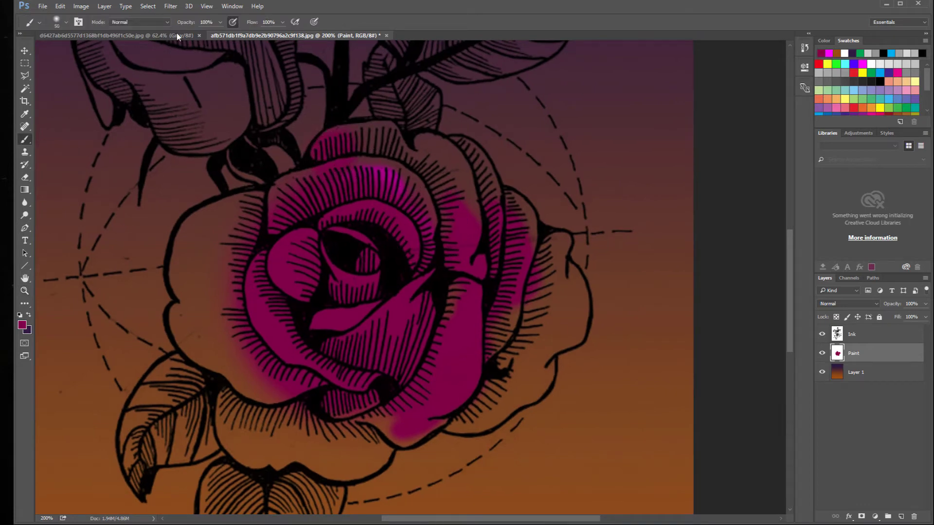
# Step: Make pen pressure control brush size instead of opacity, and paint the rose's upper petals and part of its lower petal
pyautogui.click(232, 21)
pyautogui.click(314, 22)
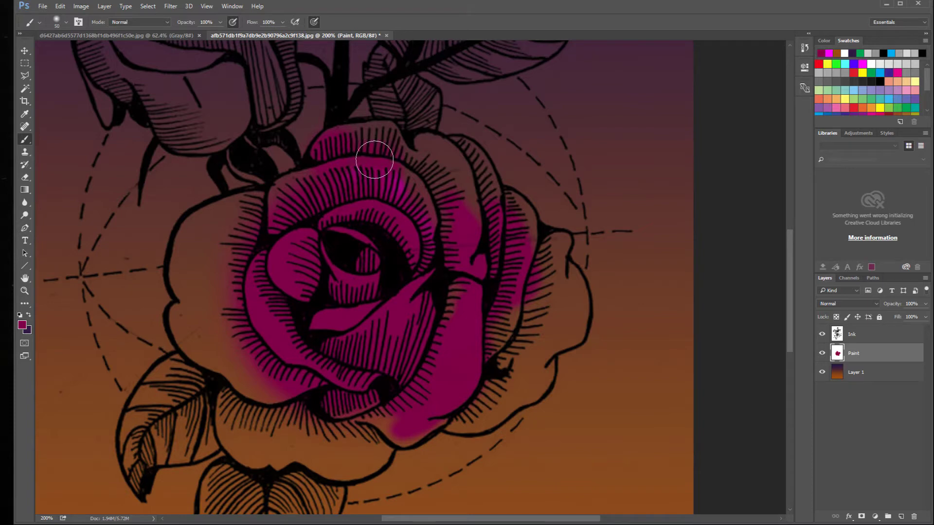
pyautogui.moveTo(374, 159)
pyautogui.mouseDown()
pyautogui.moveTo(357, 144)
pyautogui.moveTo(369, 142)
pyautogui.moveTo(327, 157)
pyautogui.moveTo(423, 162)
pyautogui.moveTo(431, 206)
pyautogui.moveTo(443, 171)
pyautogui.moveTo(457, 185)
pyautogui.mouseUp()
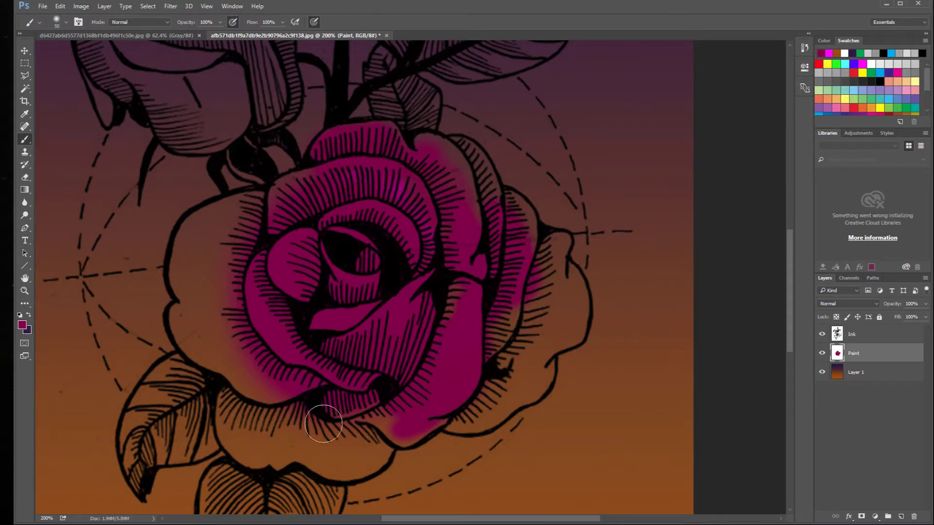
pyautogui.moveTo(323, 424)
pyautogui.mouseDown()
pyautogui.moveTo(306, 439)
pyautogui.moveTo(267, 401)
pyautogui.moveTo(286, 432)
pyautogui.moveTo(262, 428)
pyautogui.mouseUp()
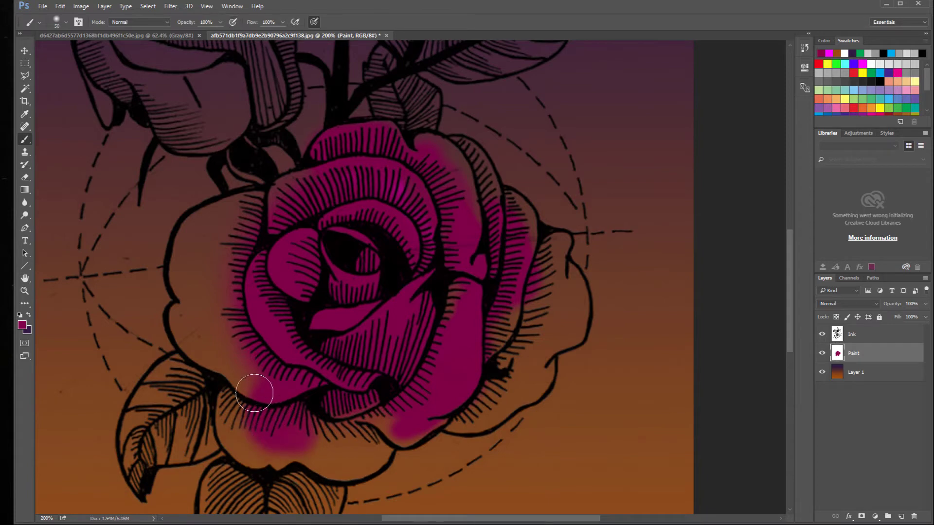
# Step: Switch to a hard round brush and fill the rose's large outer left petal with dark magenta
pyautogui.moveTo(254, 393)
pyautogui.mouseDown()
pyautogui.moveTo(227, 346)
pyautogui.moveTo(214, 334)
pyautogui.moveTo(225, 364)
pyautogui.moveTo(203, 341)
pyautogui.moveTo(230, 318)
pyautogui.moveTo(217, 351)
pyautogui.moveTo(196, 332)
pyautogui.moveTo(197, 341)
pyautogui.moveTo(225, 309)
pyautogui.moveTo(189, 323)
pyautogui.moveTo(202, 285)
pyautogui.moveTo(182, 275)
pyautogui.moveTo(205, 243)
pyautogui.moveTo(220, 270)
pyautogui.moveTo(266, 291)
pyautogui.moveTo(202, 242)
pyautogui.moveTo(195, 246)
pyautogui.moveTo(207, 229)
pyautogui.moveTo(256, 214)
pyautogui.mouseUp()
pyautogui.click(66, 22)
pyautogui.doubleClick(51, 115)
pyautogui.moveTo(314, 228)
pyautogui.mouseDown()
pyautogui.moveTo(274, 276)
pyautogui.moveTo(257, 239)
pyautogui.mouseUp()
pyautogui.press('[')
pyautogui.press('[')
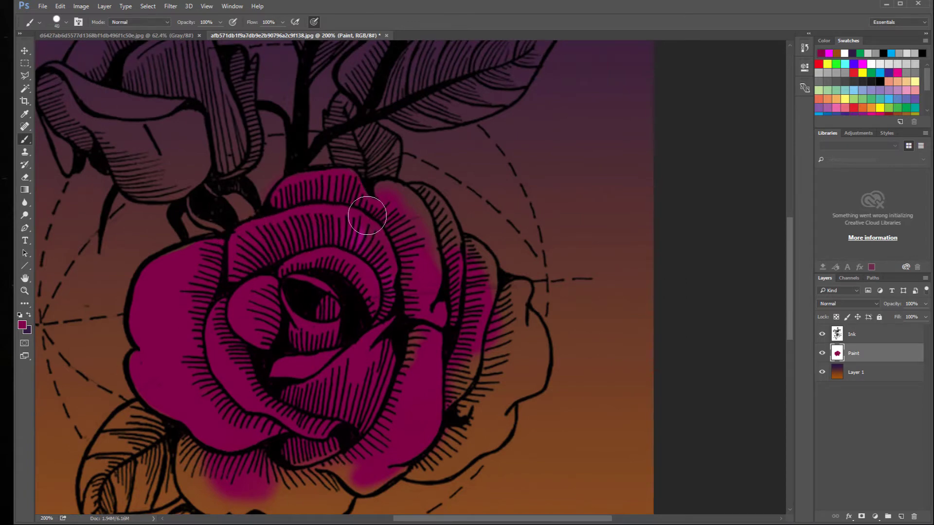
# Step: Soften the brush and paint the rose's upper-right, bottom and outer right petals in dark magenta
pyautogui.press('[')
pyautogui.moveTo(367, 216)
pyautogui.mouseDown()
pyautogui.moveTo(380, 198)
pyautogui.moveTo(428, 200)
pyautogui.moveTo(387, 223)
pyautogui.moveTo(457, 284)
pyautogui.moveTo(472, 282)
pyautogui.moveTo(467, 252)
pyautogui.moveTo(506, 301)
pyautogui.moveTo(515, 297)
pyautogui.moveTo(502, 342)
pyautogui.moveTo(449, 297)
pyautogui.moveTo(482, 316)
pyautogui.moveTo(481, 333)
pyautogui.moveTo(444, 366)
pyautogui.moveTo(428, 346)
pyautogui.moveTo(450, 241)
pyautogui.mouseUp()
pyautogui.hotkey('shift', '[')
pyautogui.hotkey('shift', '[')
pyautogui.hotkey('shift', '[')
pyautogui.hotkey('shift', '[')
pyautogui.moveTo(485, 271)
pyautogui.mouseDown()
pyautogui.moveTo(429, 312)
pyautogui.moveTo(363, 312)
pyautogui.moveTo(382, 309)
pyautogui.moveTo(340, 324)
pyautogui.moveTo(309, 309)
pyautogui.mouseUp()
pyautogui.moveTo(258, 328); pyautogui.dragTo(303, 294)
pyautogui.moveTo(381, 304)
pyautogui.mouseDown()
pyautogui.moveTo(357, 325)
pyautogui.moveTo(376, 315)
pyautogui.moveTo(312, 325)
pyautogui.moveTo(233, 313)
pyautogui.moveTo(215, 256)
pyautogui.moveTo(226, 279)
pyautogui.moveTo(262, 279)
pyautogui.moveTo(313, 298)
pyautogui.moveTo(363, 294)
pyautogui.moveTo(330, 278)
pyautogui.mouseUp()
pyautogui.moveTo(406, 229); pyautogui.dragTo(310, 276)
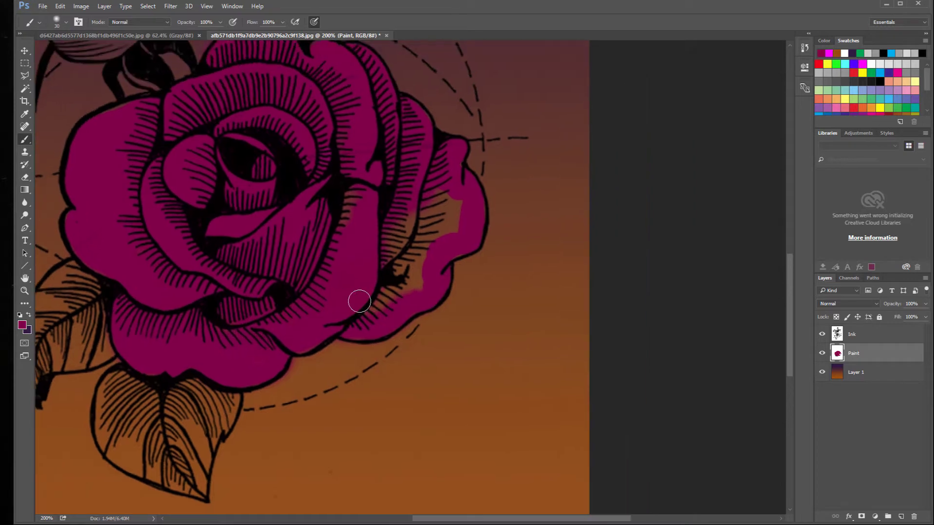
# Step: Fill the remaining unpainted gaps inside the rose's outer right petals with dark magenta
pyautogui.moveTo(359, 302)
pyautogui.mouseDown()
pyautogui.moveTo(383, 268)
pyautogui.moveTo(395, 295)
pyautogui.moveTo(450, 209)
pyautogui.moveTo(443, 236)
pyautogui.moveTo(386, 261)
pyautogui.moveTo(351, 214)
pyautogui.mouseUp()
pyautogui.moveTo(292, 174); pyautogui.dragTo(349, 310)
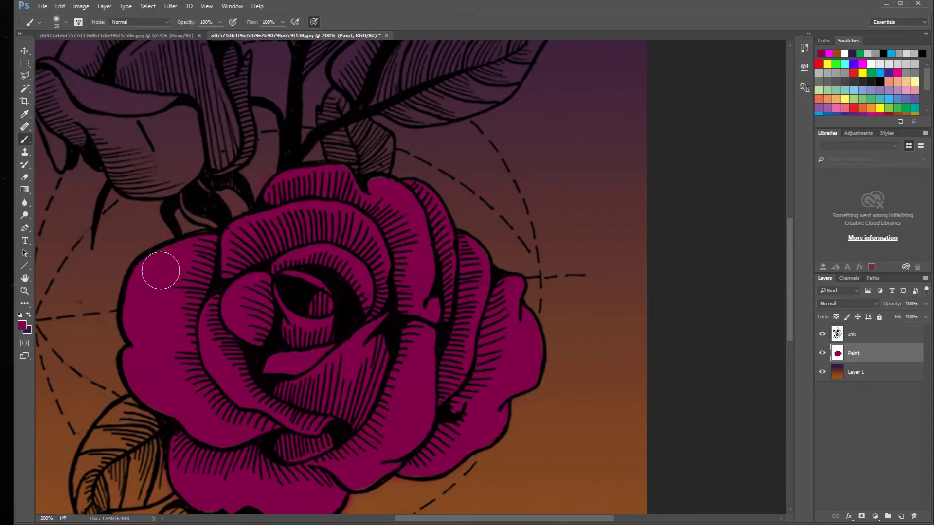
pyautogui.moveTo(318, 357); pyautogui.dragTo(359, 425)
# Step: Paint the rosebud's curled upper tip and the top of its right-hand petals in dark magenta with a smaller brush
pyautogui.press('z')
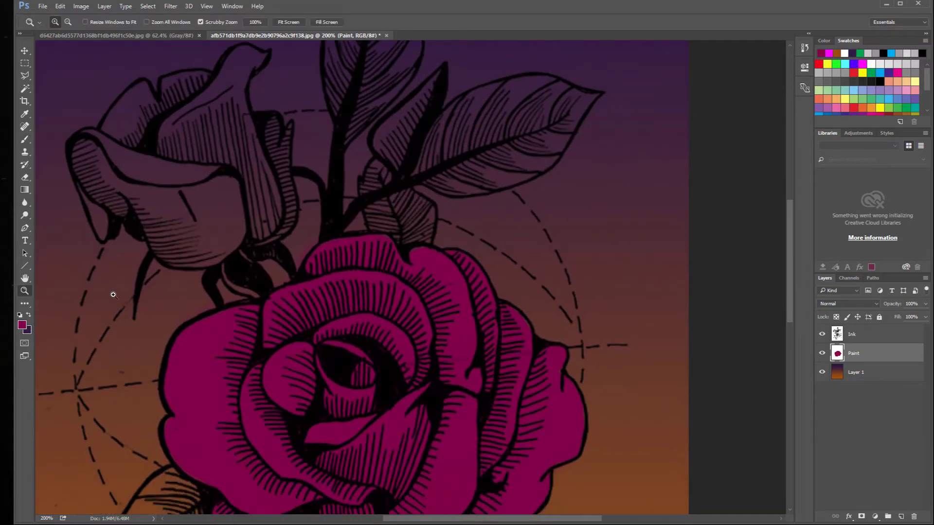
pyautogui.moveTo(167, 229); pyautogui.dragTo(294, 315)
pyautogui.moveTo(263, 287); pyautogui.dragTo(277, 301)
pyautogui.moveTo(322, 358)
pyautogui.mouseDown()
pyautogui.moveTo(316, 299)
pyautogui.moveTo(330, 335)
pyautogui.mouseUp()
pyautogui.press('b')
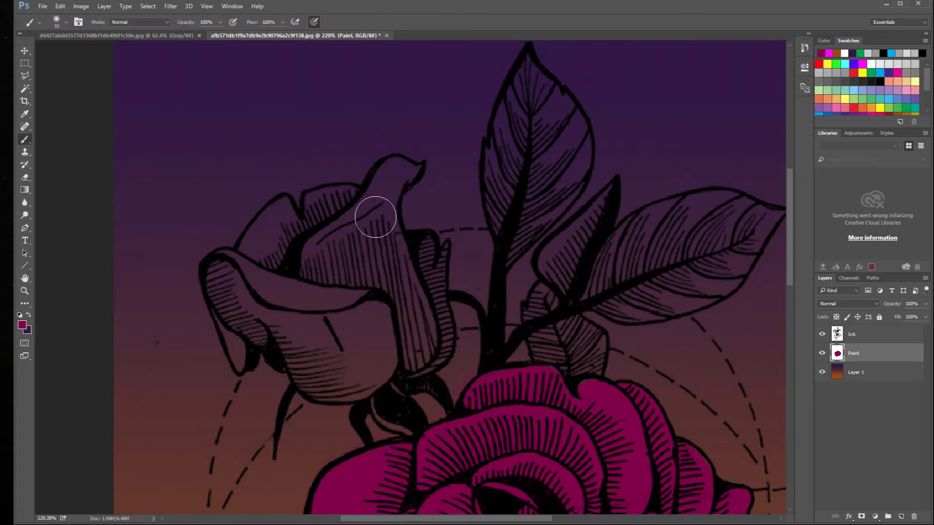
pyautogui.press('[')
pyautogui.press('[')
pyautogui.press('[')
pyautogui.moveTo(408, 171)
pyautogui.mouseDown()
pyautogui.moveTo(381, 167)
pyautogui.moveTo(389, 192)
pyautogui.moveTo(405, 179)
pyautogui.moveTo(390, 212)
pyautogui.moveTo(397, 181)
pyautogui.moveTo(394, 255)
pyautogui.moveTo(394, 225)
pyautogui.moveTo(411, 259)
pyautogui.moveTo(417, 243)
pyautogui.moveTo(435, 265)
pyautogui.mouseUp()
pyautogui.press(']')
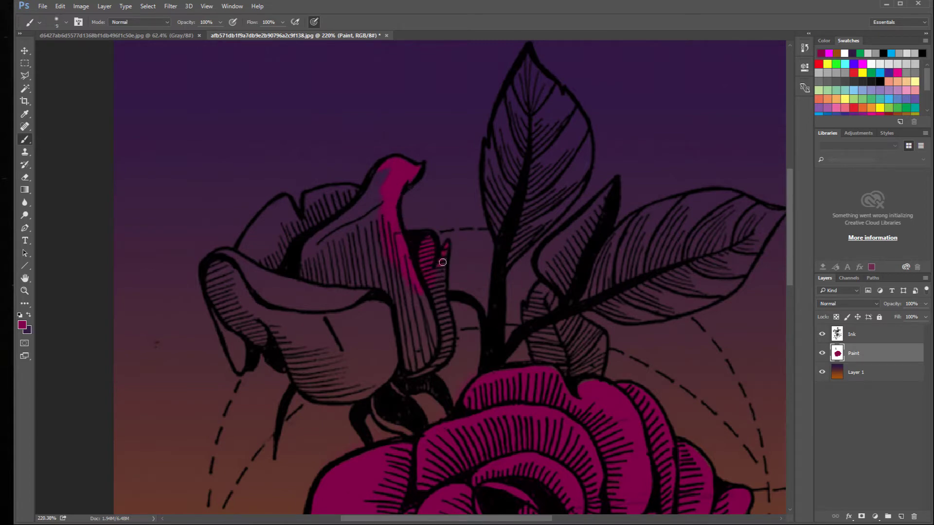
pyautogui.moveTo(407, 297); pyautogui.dragTo(391, 241)
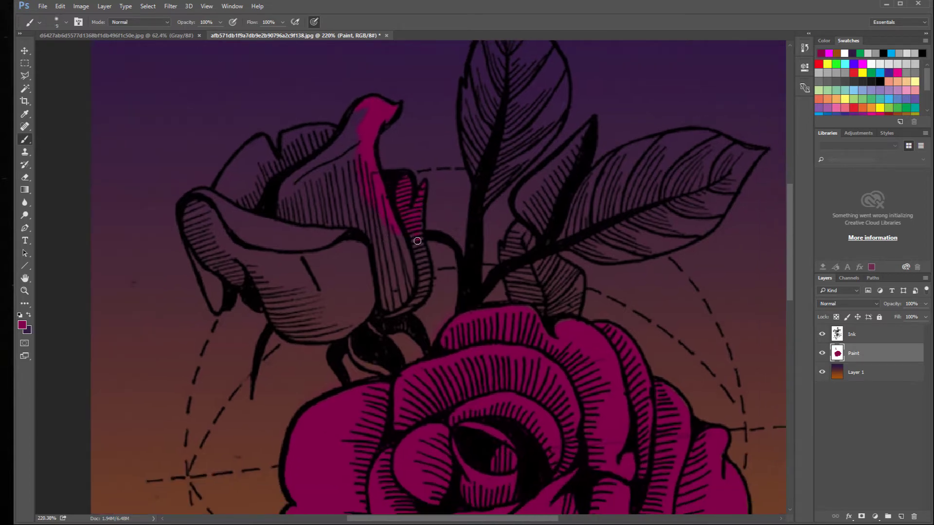
# Step: Paint the rosebud's narrow right petals in dark magenta down to the base of the bud
pyautogui.press(']')
pyautogui.press(']')
pyautogui.press(']')
pyautogui.press(']')
pyautogui.moveTo(416, 209)
pyautogui.mouseDown()
pyautogui.moveTo(415, 273)
pyautogui.moveTo(368, 298)
pyautogui.moveTo(381, 318)
pyautogui.mouseUp()
pyautogui.press('[')
pyautogui.press('[')
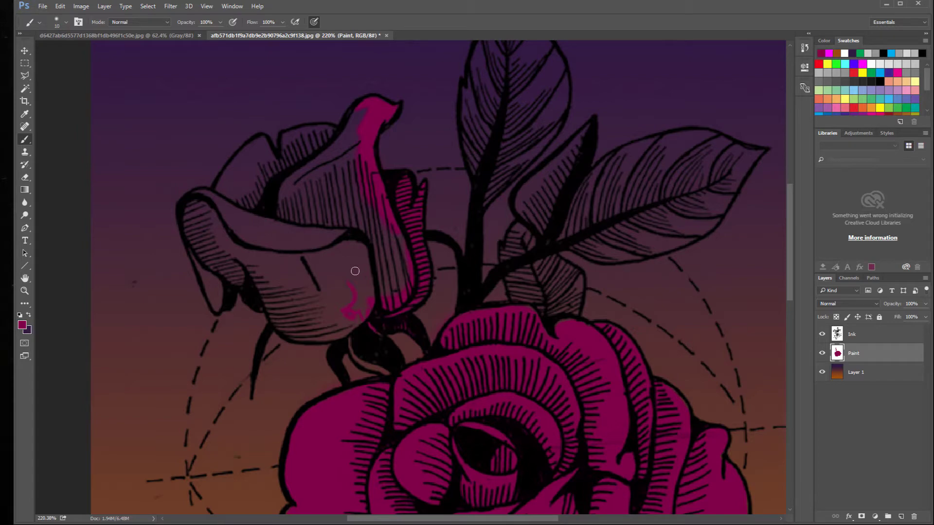
# Step: Paint the rosebud's large front petal and its folded left petal in dark magenta with a larger brush
pyautogui.press(']')
pyautogui.press(']')
pyautogui.press(']')
pyautogui.press(']')
pyautogui.moveTo(355, 313)
pyautogui.mouseDown()
pyautogui.moveTo(331, 331)
pyautogui.moveTo(396, 254)
pyautogui.moveTo(389, 272)
pyautogui.moveTo(389, 231)
pyautogui.moveTo(331, 283)
pyautogui.moveTo(319, 321)
pyautogui.moveTo(351, 316)
pyautogui.moveTo(304, 319)
pyautogui.moveTo(294, 333)
pyautogui.moveTo(281, 271)
pyautogui.moveTo(319, 240)
pyautogui.moveTo(287, 275)
pyautogui.moveTo(289, 298)
pyautogui.moveTo(277, 262)
pyautogui.moveTo(326, 291)
pyautogui.moveTo(309, 261)
pyautogui.moveTo(271, 237)
pyautogui.moveTo(267, 211)
pyautogui.moveTo(282, 198)
pyautogui.moveTo(282, 237)
pyautogui.mouseUp()
pyautogui.hscroll(-3, 288, 276)
pyautogui.press('[')
pyautogui.press('[')
pyautogui.press(']')
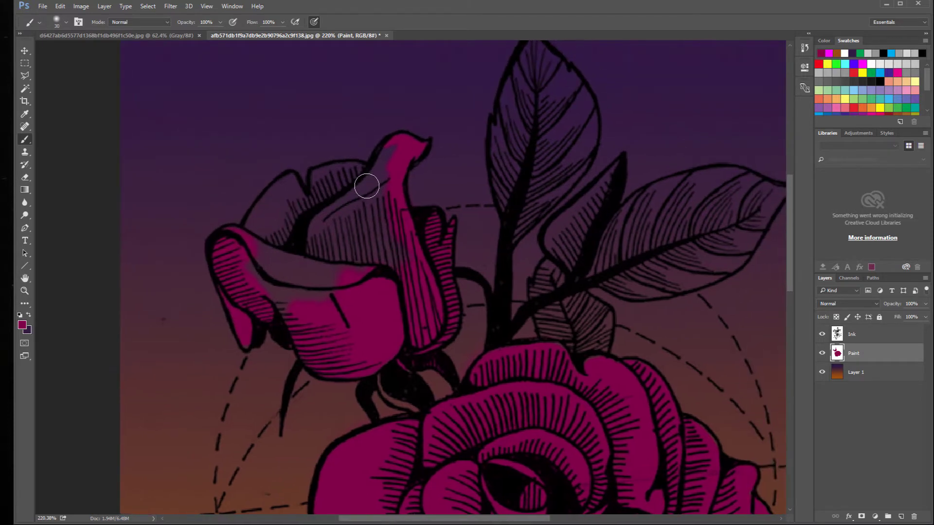
# Step: Paint the rosebud's back petals and fill the remaining gaps in its central and folded front petals with dark magenta
pyautogui.press('[')
pyautogui.press('[')
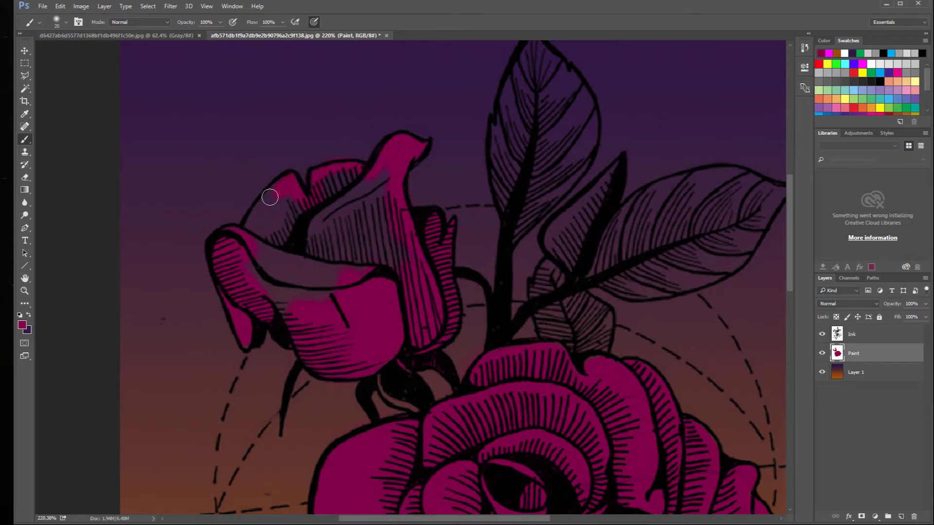
pyautogui.press(']')
pyautogui.press(']')
pyautogui.moveTo(316, 188)
pyautogui.mouseDown()
pyautogui.moveTo(355, 183)
pyautogui.moveTo(270, 235)
pyautogui.moveTo(250, 258)
pyautogui.moveTo(258, 266)
pyautogui.moveTo(275, 259)
pyautogui.moveTo(341, 290)
pyautogui.moveTo(384, 218)
pyautogui.moveTo(374, 198)
pyautogui.moveTo(390, 165)
pyautogui.moveTo(397, 255)
pyautogui.moveTo(411, 269)
pyautogui.moveTo(384, 225)
pyautogui.moveTo(357, 206)
pyautogui.moveTo(335, 215)
pyautogui.moveTo(283, 278)
pyautogui.moveTo(290, 284)
pyautogui.moveTo(243, 282)
pyautogui.moveTo(242, 248)
pyautogui.moveTo(314, 301)
pyautogui.mouseUp()
pyautogui.press(']')
# Step: Erase the magenta overspill outside the rosebud's upper-left outline
pyautogui.press('space')
pyautogui.click(24, 290)
pyautogui.doubleClick(242, 230)
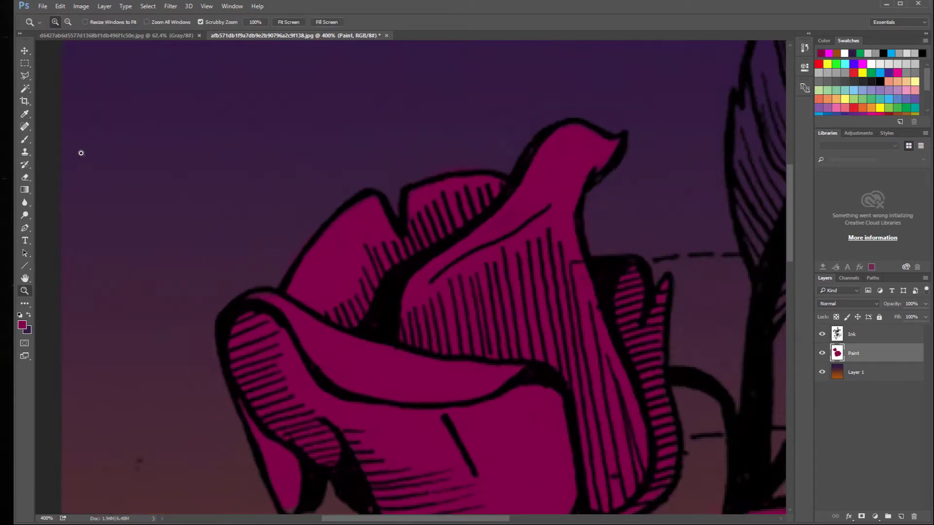
pyautogui.click(25, 178)
pyautogui.press('[')
pyautogui.press('[')
pyautogui.moveTo(494, 159)
pyautogui.mouseDown()
pyautogui.moveTo(363, 172)
pyautogui.moveTo(311, 215)
pyautogui.moveTo(267, 271)
pyautogui.mouseUp()
pyautogui.press('space')
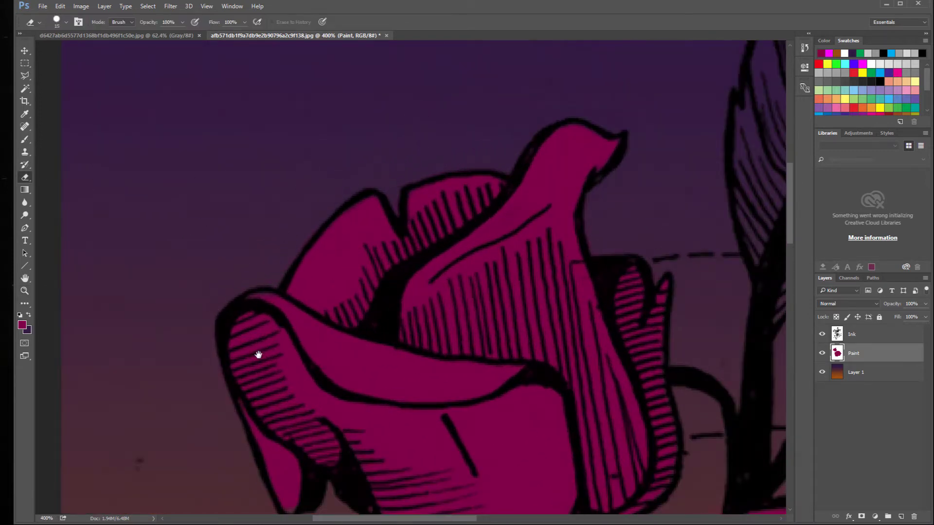
pyautogui.moveTo(257, 355); pyautogui.dragTo(213, 246)
pyautogui.click(24, 144)
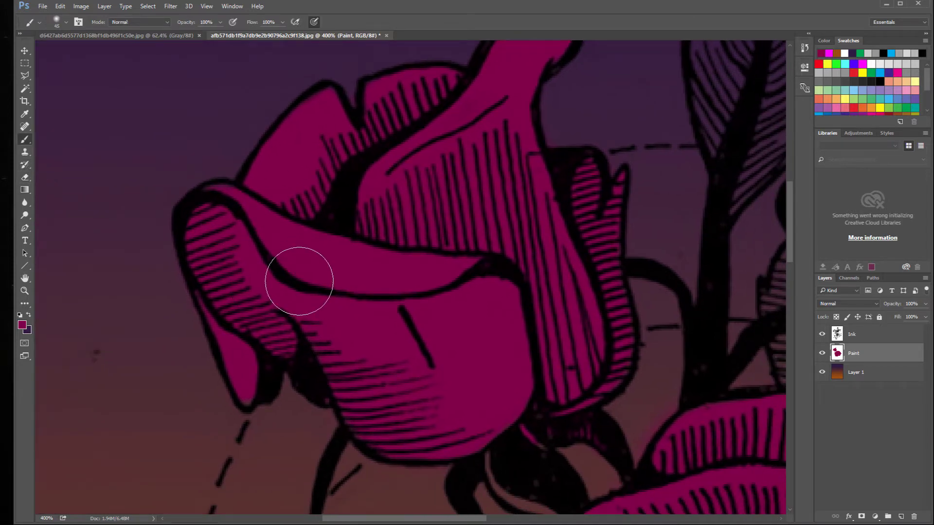
# Step: Add a new empty layer directly above the Paint layer
pyautogui.press('z')
pyautogui.keyDown('alt'); pyautogui.click(298, 318); pyautogui.keyUp('alt')
pyautogui.keyDown('alt'); pyautogui.click(298, 318); pyautogui.keyUp('alt')
pyautogui.press('space')
pyautogui.moveTo(322, 316); pyautogui.dragTo(254, 205)
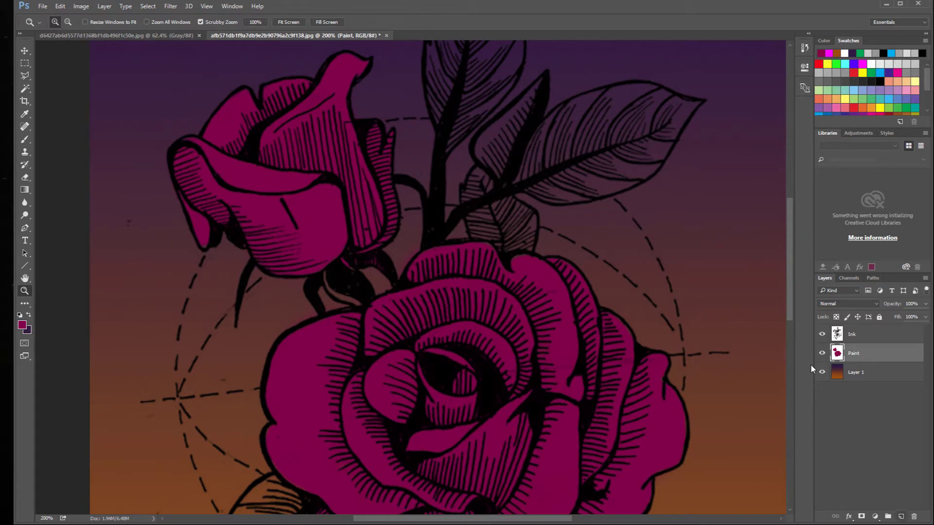
pyautogui.hotkey('ctrl', 'shift', 'alt', 'n')
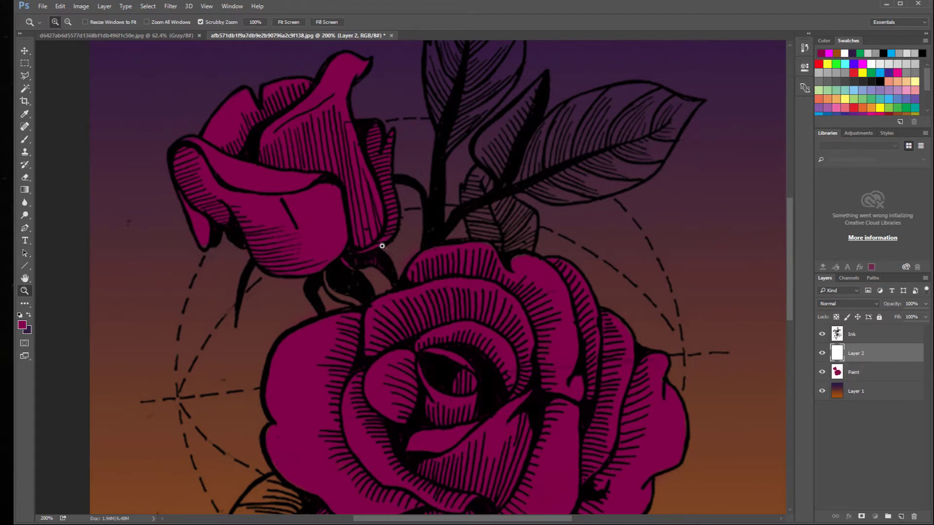
# Step: Choose a green swatch and test it with a short brush stroke on the tall upper leaf
pyautogui.press('space')
pyautogui.moveTo(401, 233); pyautogui.dragTo(373, 393)
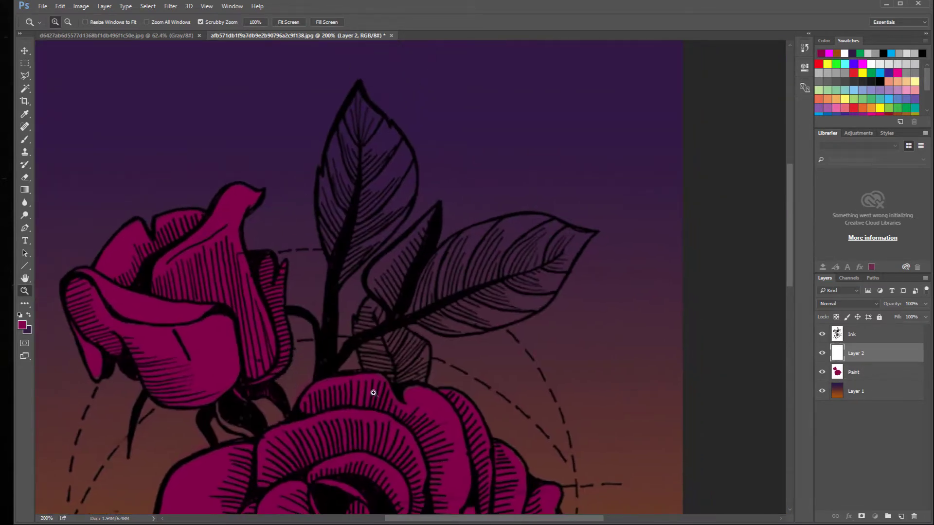
pyautogui.click(860, 53)
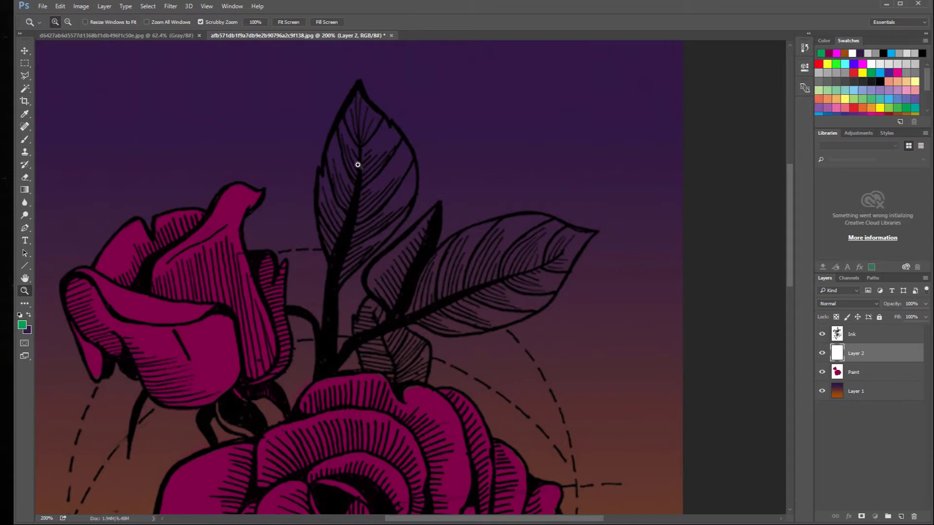
pyautogui.click(27, 141)
pyautogui.moveTo(384, 163)
pyautogui.mouseDown()
pyautogui.moveTo(377, 176)
pyautogui.moveTo(372, 153)
pyautogui.mouseUp()
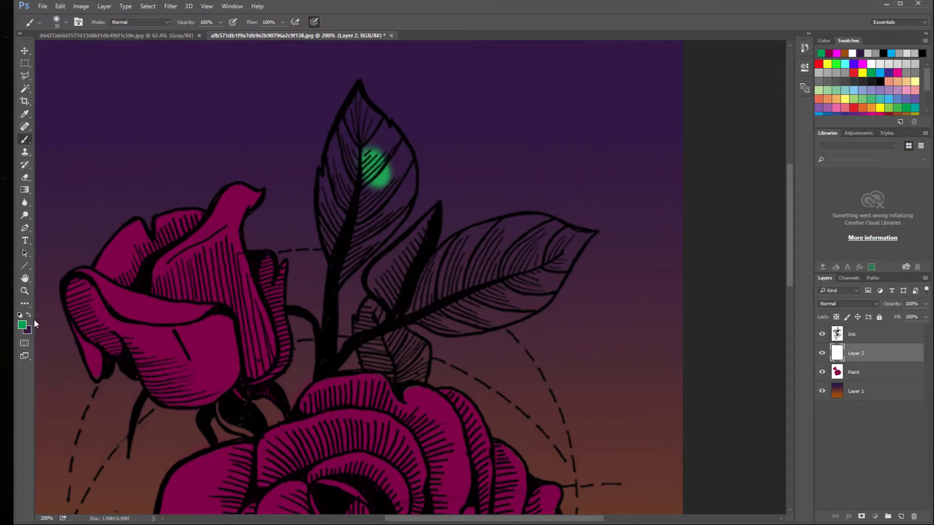
# Step: Darken the foreground colour to green #06512a and paint beside the tall upper leaf's central vein and at its base
pyautogui.click(22, 325)
pyautogui.moveTo(743, 167); pyautogui.dragTo(744, 201)
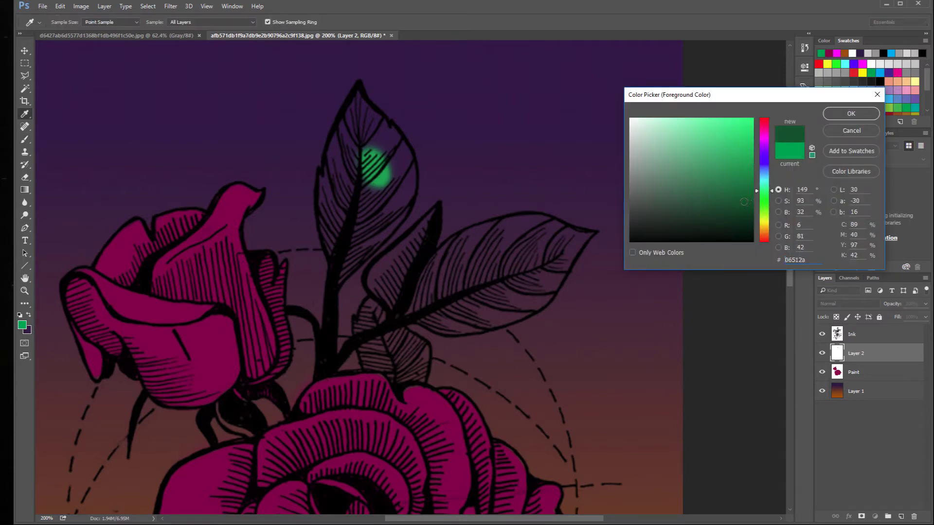
pyautogui.click(848, 113)
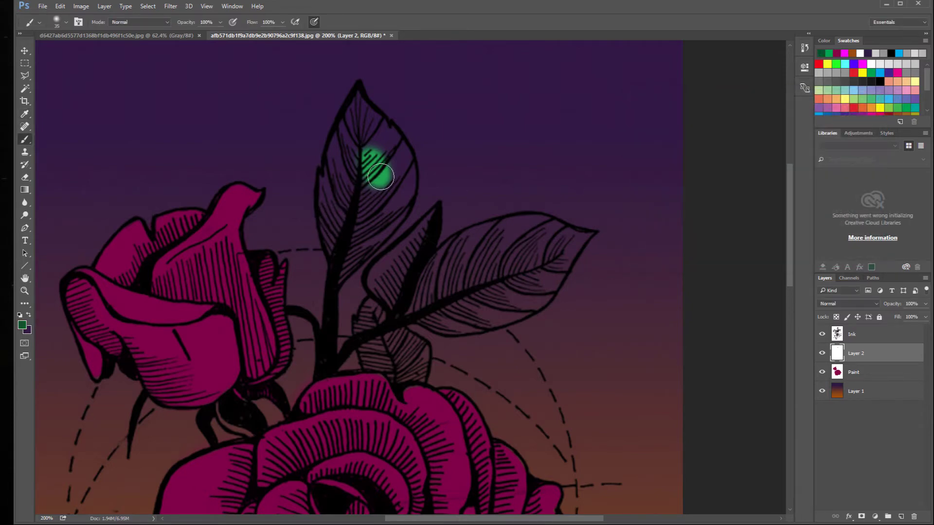
pyautogui.moveTo(360, 203); pyautogui.dragTo(357, 232)
pyautogui.press('[')
pyautogui.press('[')
pyautogui.hotkey('ctrl', 'z')
pyautogui.press('e')
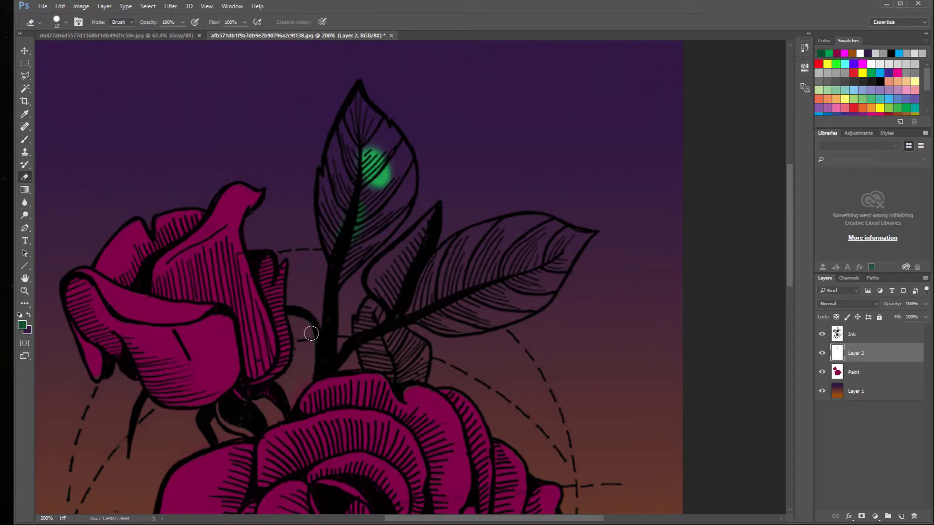
pyautogui.press('b')
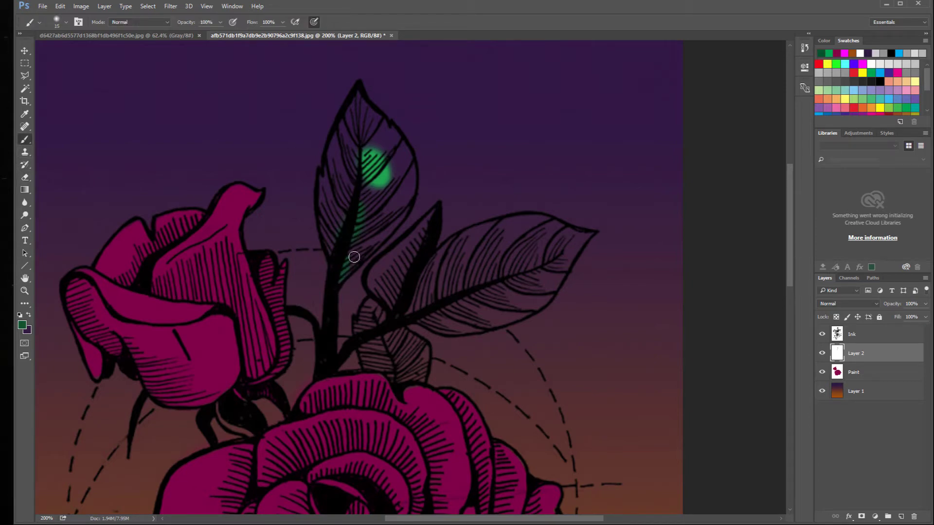
pyautogui.moveTo(355, 259)
pyautogui.mouseDown()
pyautogui.moveTo(380, 236)
pyautogui.moveTo(330, 304)
pyautogui.mouseUp()
# Step: Fill the rest of the tall upper leaf with dark green, covering the lighter green test stroke
pyautogui.click(24, 291)
pyautogui.click(377, 261)
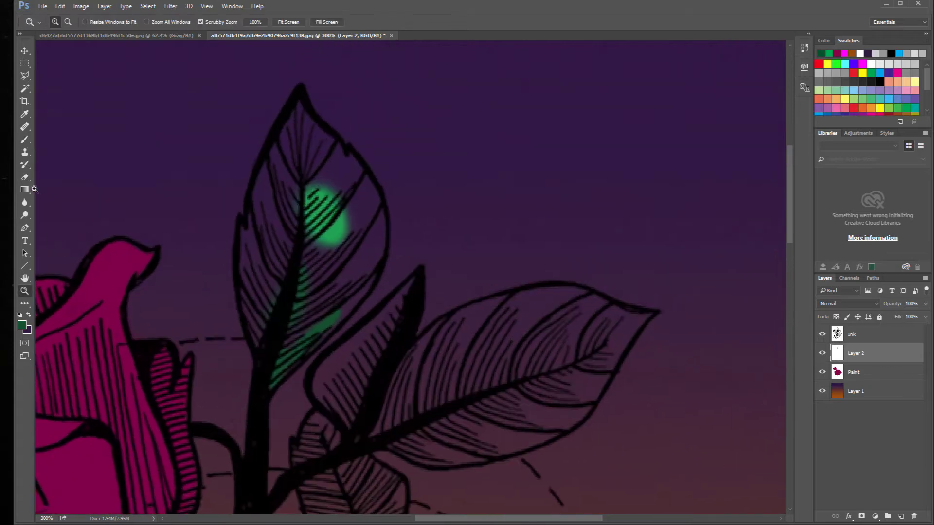
pyautogui.click(25, 140)
pyautogui.moveTo(297, 102)
pyautogui.mouseDown()
pyautogui.moveTo(354, 167)
pyautogui.moveTo(372, 202)
pyautogui.mouseUp()
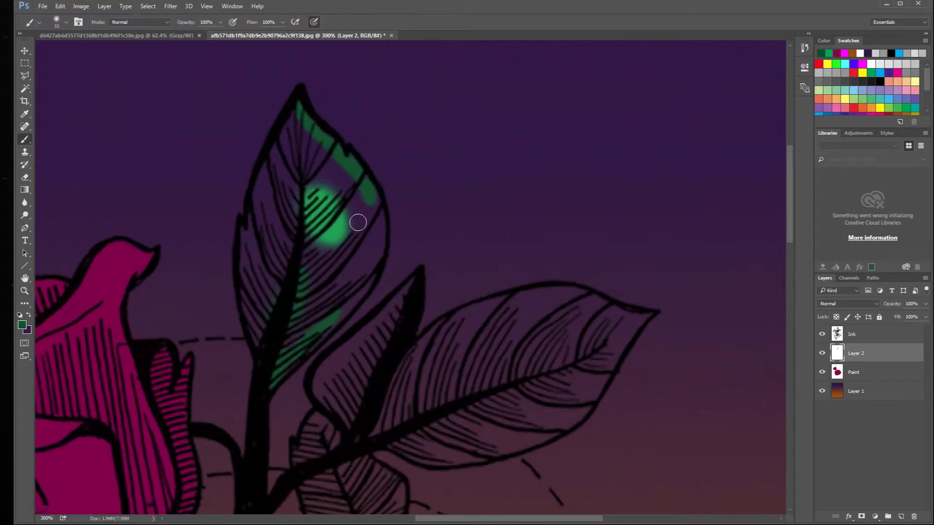
pyautogui.press(']')
pyautogui.moveTo(308, 333)
pyautogui.mouseDown()
pyautogui.moveTo(363, 282)
pyautogui.moveTo(377, 219)
pyautogui.moveTo(345, 274)
pyautogui.moveTo(294, 321)
pyautogui.moveTo(264, 318)
pyautogui.moveTo(251, 242)
pyautogui.moveTo(297, 118)
pyautogui.moveTo(337, 202)
pyautogui.moveTo(307, 273)
pyautogui.moveTo(266, 226)
pyautogui.mouseUp()
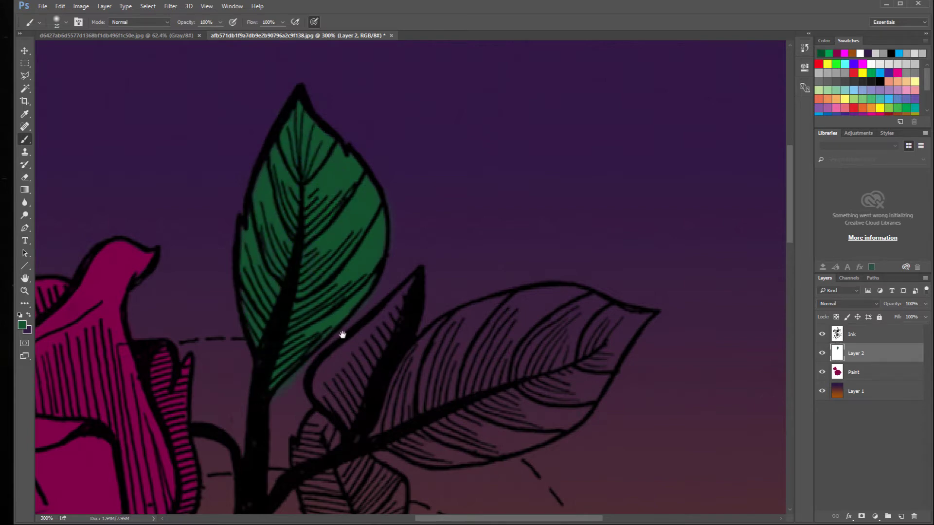
# Step: Paint the small leaf just above the open rose in dark green with a smaller brush
pyautogui.moveTo(343, 335); pyautogui.dragTo(253, 239)
pyautogui.press('[')
pyautogui.press('[')
pyautogui.press('[')
pyautogui.press('[')
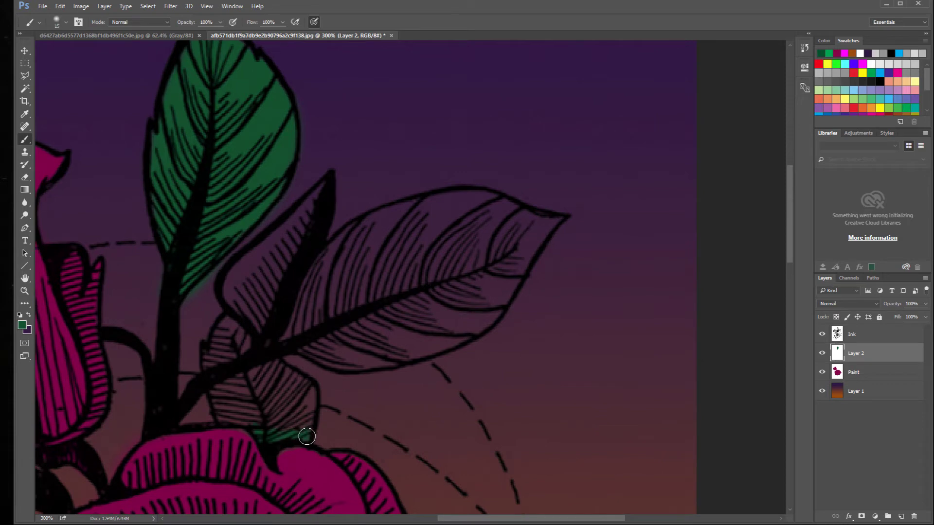
pyautogui.moveTo(288, 380); pyautogui.dragTo(285, 407)
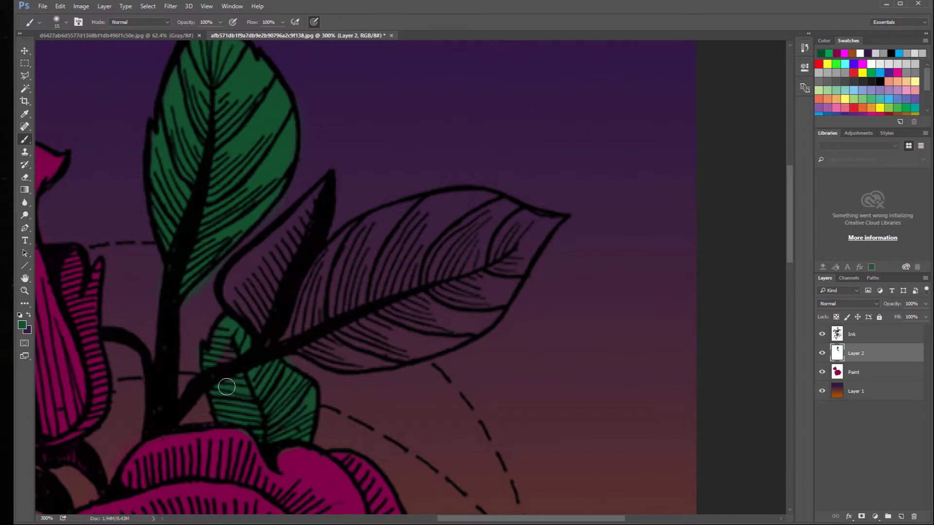
# Step: Fill the large right leaf and the narrow leaf beside it with dark green, adjusting the brush size to fit
pyautogui.moveTo(234, 351)
pyautogui.mouseDown()
pyautogui.moveTo(260, 327)
pyautogui.moveTo(236, 272)
pyautogui.moveTo(317, 195)
pyautogui.moveTo(282, 276)
pyautogui.moveTo(306, 280)
pyautogui.moveTo(358, 228)
pyautogui.mouseUp()
pyautogui.press('[')
pyautogui.moveTo(531, 216); pyautogui.dragTo(556, 217)
pyautogui.moveTo(535, 248); pyautogui.dragTo(550, 221)
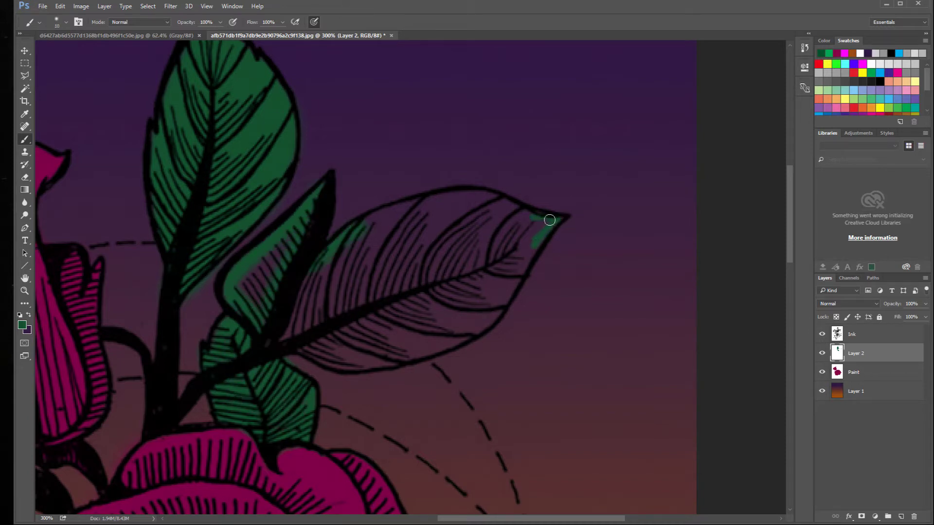
pyautogui.moveTo(355, 228)
pyautogui.mouseDown()
pyautogui.moveTo(452, 194)
pyautogui.moveTo(531, 215)
pyautogui.moveTo(537, 238)
pyautogui.moveTo(513, 288)
pyautogui.moveTo(474, 323)
pyautogui.moveTo(392, 359)
pyautogui.moveTo(519, 238)
pyautogui.moveTo(486, 292)
pyautogui.moveTo(332, 327)
pyautogui.moveTo(407, 231)
pyautogui.moveTo(469, 217)
pyautogui.moveTo(490, 246)
pyautogui.mouseUp()
pyautogui.press(']')
pyautogui.press(']')
pyautogui.press(']')
pyautogui.press(']')
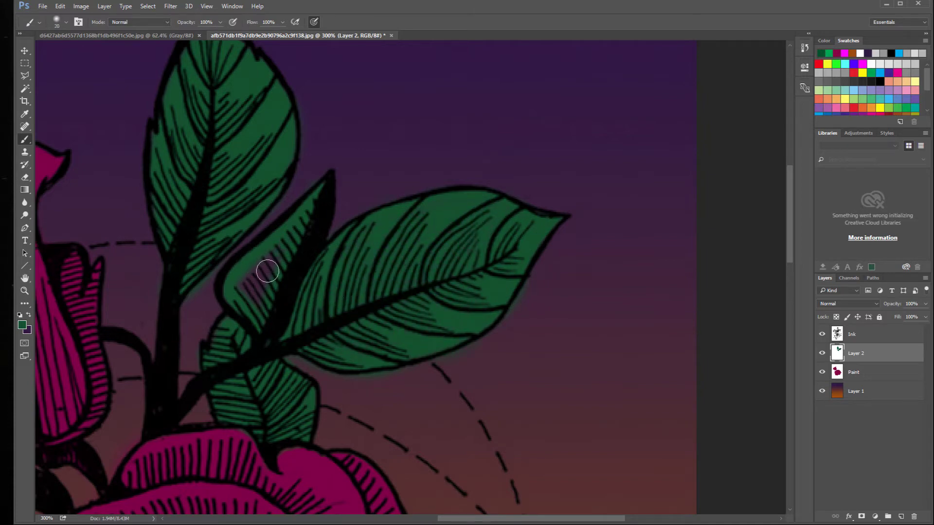
pyautogui.press('[')
pyautogui.press('[')
pyautogui.press('[')
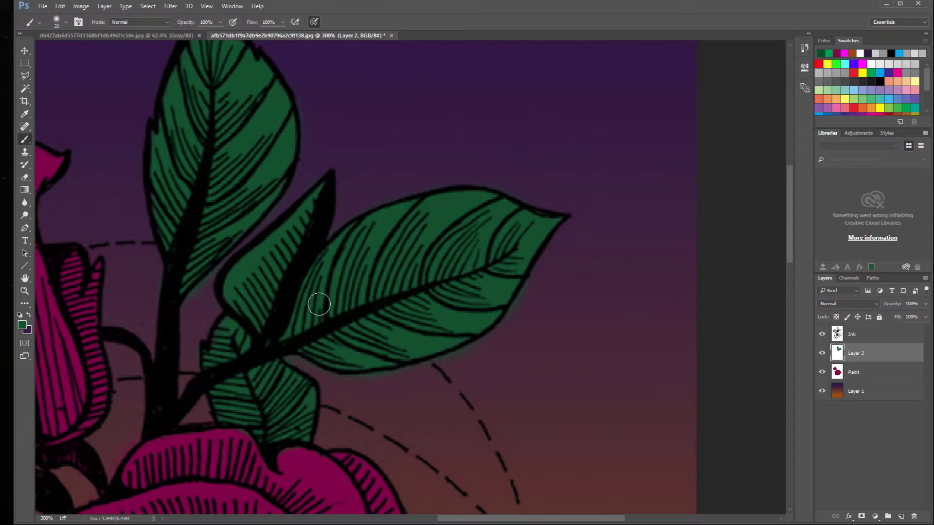
# Step: Erase the green overspill around the outlines of the upper leaves with a small eraser
pyautogui.press('e')
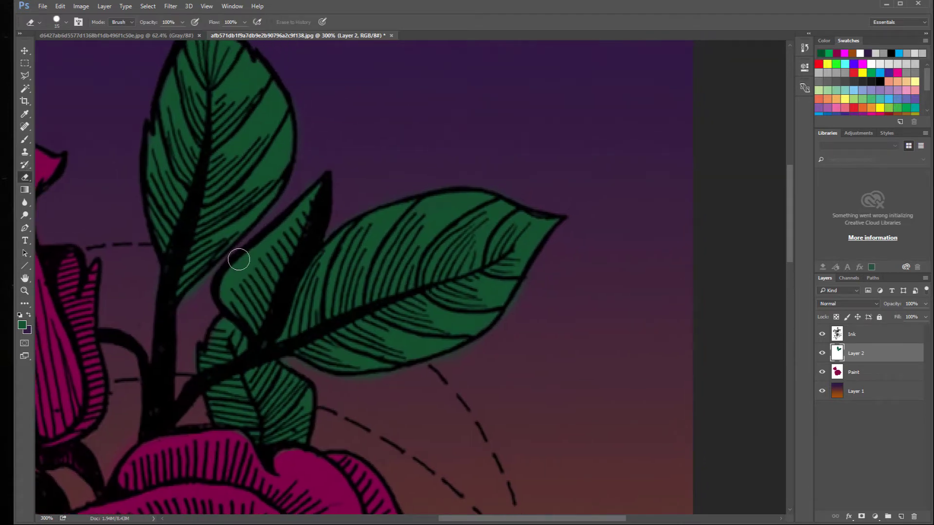
pyautogui.press('[')
pyautogui.press('[')
pyautogui.press('[')
pyautogui.scroll(2, 239, 78)
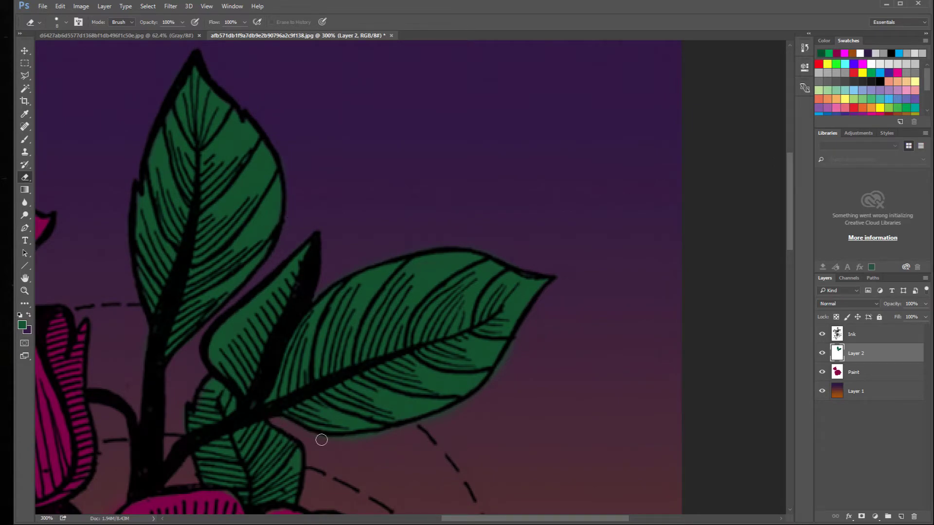
pyautogui.moveTo(460, 413); pyautogui.dragTo(396, 165)
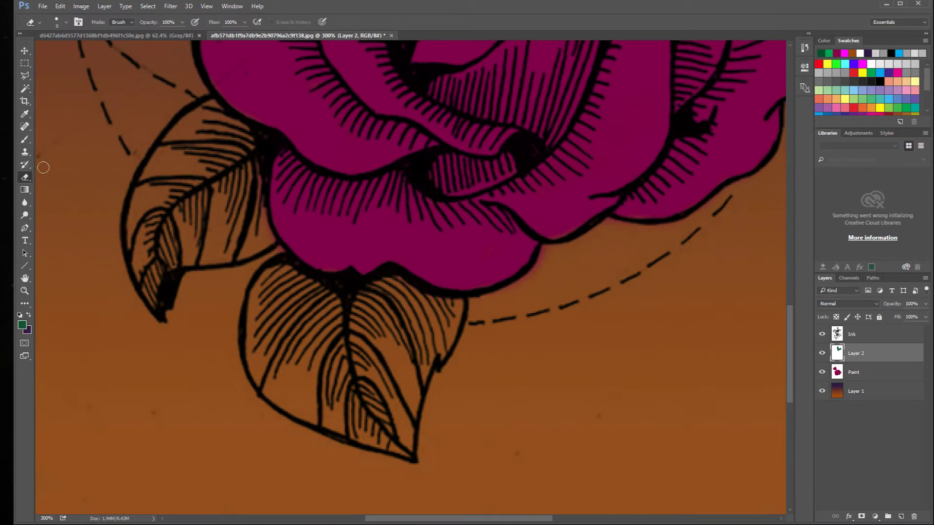
# Step: Fill the leaf at the lower left of the open rose with dark green
pyautogui.click(25, 140)
pyautogui.moveTo(221, 184); pyautogui.dragTo(229, 244)
pyautogui.moveTo(265, 203)
pyautogui.mouseDown()
pyautogui.moveTo(265, 289)
pyautogui.moveTo(275, 295)
pyautogui.moveTo(264, 308)
pyautogui.moveTo(271, 302)
pyautogui.moveTo(220, 312)
pyautogui.mouseUp()
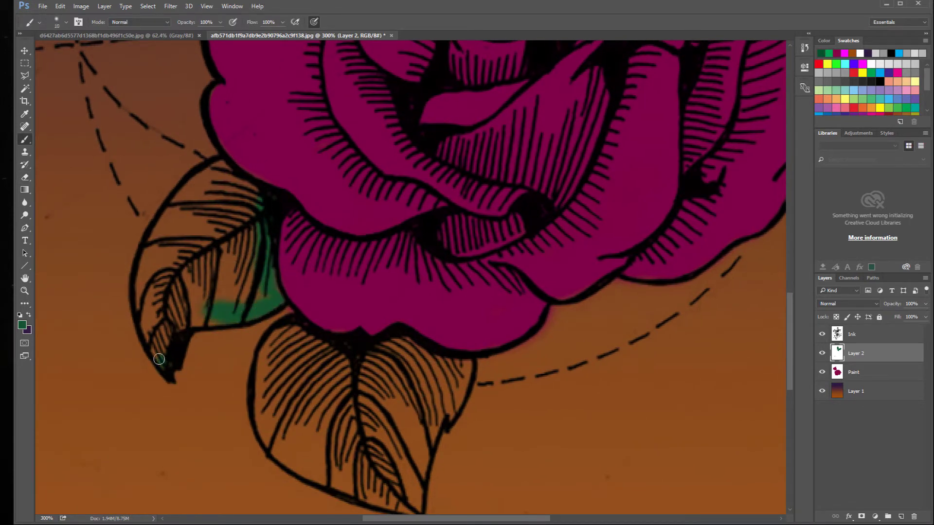
pyautogui.moveTo(159, 359)
pyautogui.mouseDown()
pyautogui.moveTo(185, 325)
pyautogui.moveTo(157, 345)
pyautogui.moveTo(144, 304)
pyautogui.moveTo(155, 304)
pyautogui.mouseUp()
pyautogui.press(']')
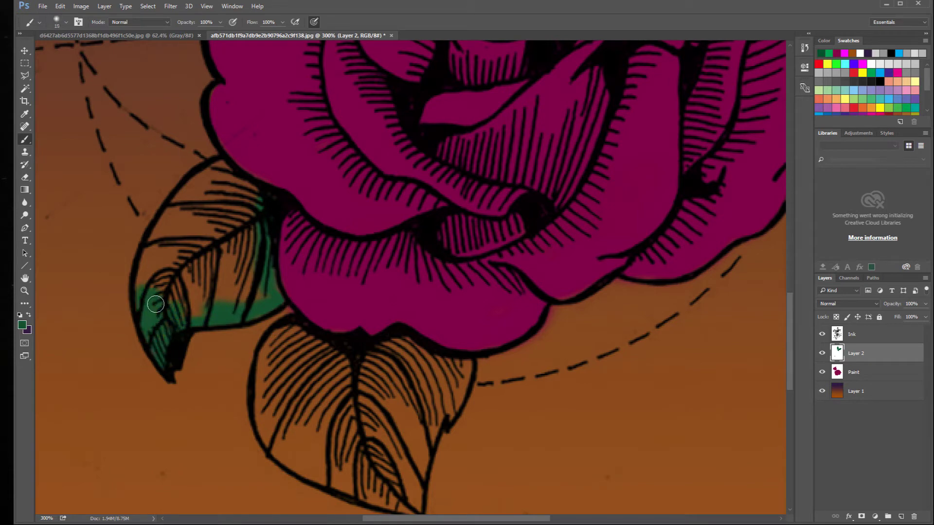
pyautogui.press(']')
pyautogui.press(']')
pyautogui.press(']')
pyautogui.moveTo(229, 174)
pyautogui.mouseDown()
pyautogui.moveTo(246, 188)
pyautogui.moveTo(217, 168)
pyautogui.moveTo(174, 210)
pyautogui.moveTo(150, 257)
pyautogui.moveTo(199, 300)
pyautogui.moveTo(187, 297)
pyautogui.moveTo(207, 204)
pyautogui.moveTo(262, 289)
pyautogui.moveTo(188, 239)
pyautogui.mouseUp()
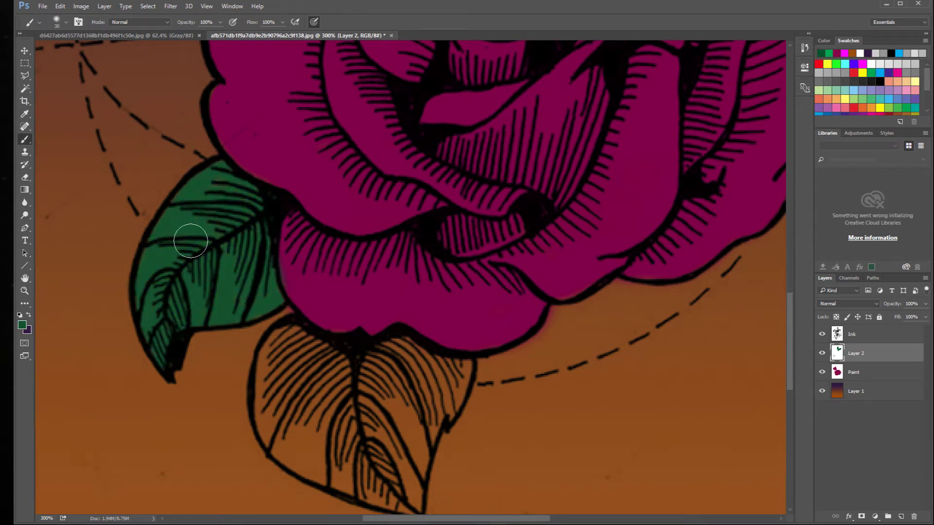
pyautogui.press('e')
# Step: Fill the bottom leaf beneath the open rose with dark green, starting small at the edges and enlarging the brush
pyautogui.moveTo(276, 287)
pyautogui.mouseDown()
pyautogui.moveTo(205, 204)
pyautogui.moveTo(196, 166)
pyautogui.mouseUp()
pyautogui.press('b')
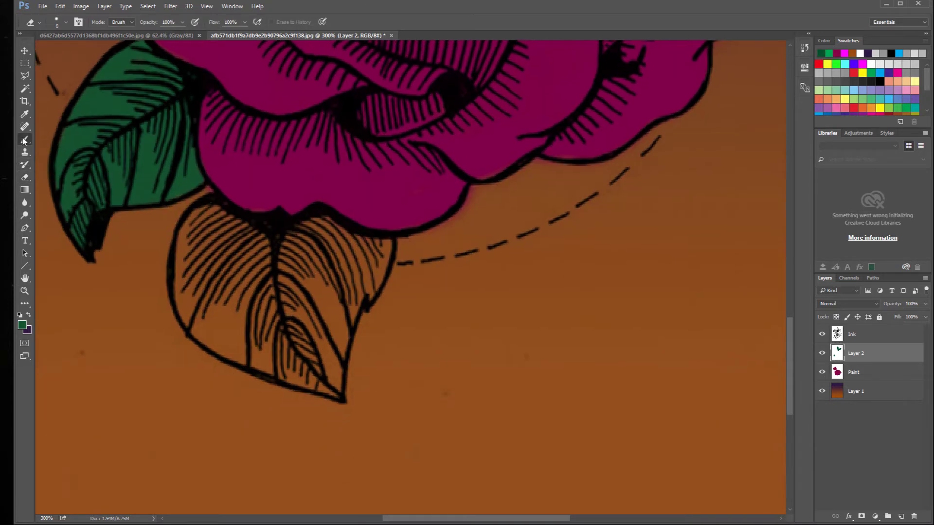
pyautogui.press('[')
pyautogui.press('[')
pyautogui.press('[')
pyautogui.moveTo(383, 247)
pyautogui.mouseDown()
pyautogui.moveTo(325, 388)
pyautogui.moveTo(204, 333)
pyautogui.moveTo(180, 287)
pyautogui.moveTo(241, 227)
pyautogui.moveTo(337, 243)
pyautogui.moveTo(303, 358)
pyautogui.moveTo(289, 256)
pyautogui.moveTo(205, 243)
pyautogui.moveTo(248, 256)
pyautogui.mouseUp()
pyautogui.press(']')
pyautogui.press(']')
pyautogui.press(']')
pyautogui.press(']')
pyautogui.press(']')
pyautogui.press('e')
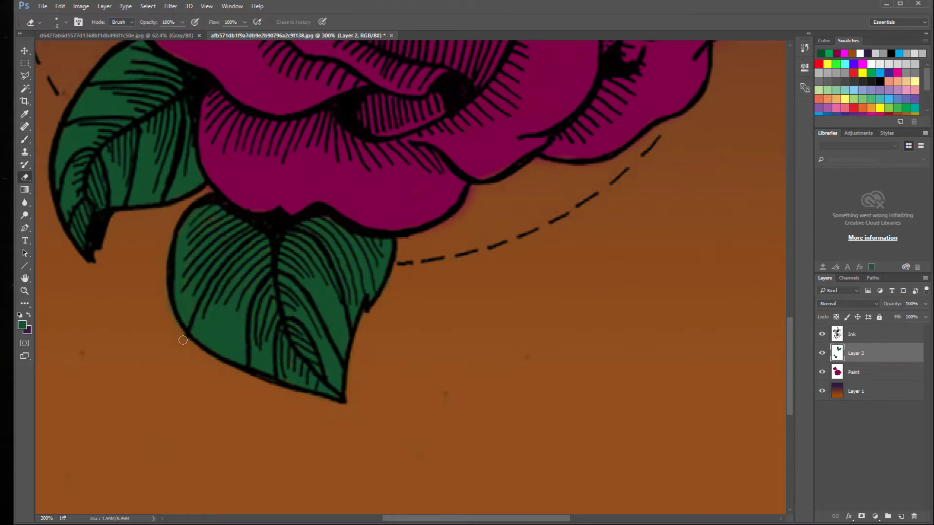
# Step: Erase the magenta overspill around the open rose's lower petal outlines on the Paint layer
pyautogui.moveTo(437, 68)
pyautogui.mouseDown()
pyautogui.moveTo(327, 208)
pyautogui.moveTo(329, 201)
pyautogui.mouseUp()
pyautogui.click(856, 375)
pyautogui.moveTo(321, 367); pyautogui.dragTo(371, 324)
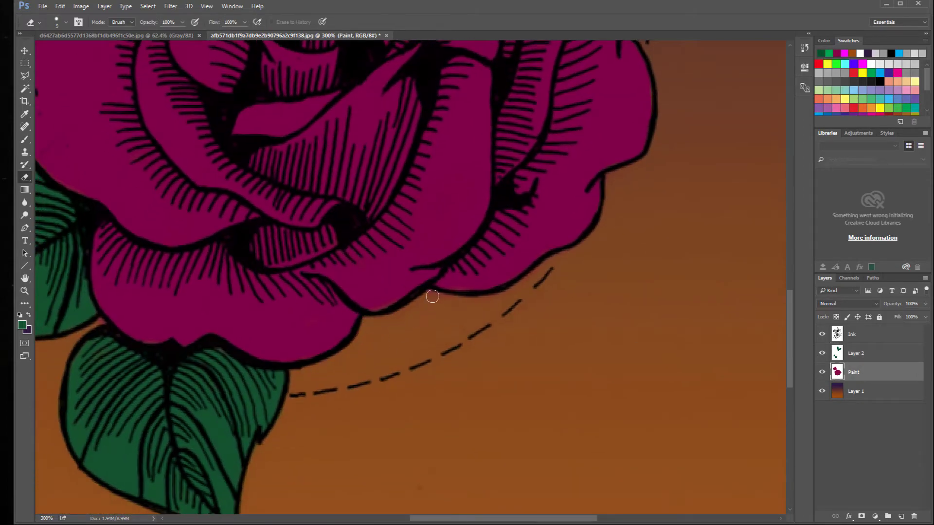
pyautogui.moveTo(514, 335); pyautogui.dragTo(386, 389)
pyautogui.moveTo(533, 48); pyautogui.dragTo(498, 252)
pyautogui.moveTo(281, 60)
pyautogui.mouseDown()
pyautogui.moveTo(538, 284)
pyautogui.moveTo(523, 375)
pyautogui.mouseUp()
# Step: Hide the Ink layer to expose the flat petal and leaf fills
pyautogui.press('z')
pyautogui.moveTo(285, 287); pyautogui.dragTo(234, 255)
pyautogui.moveTo(275, 477); pyautogui.dragTo(298, 163)
pyautogui.moveTo(354, 286); pyautogui.dragTo(329, 161)
pyautogui.click(822, 334)
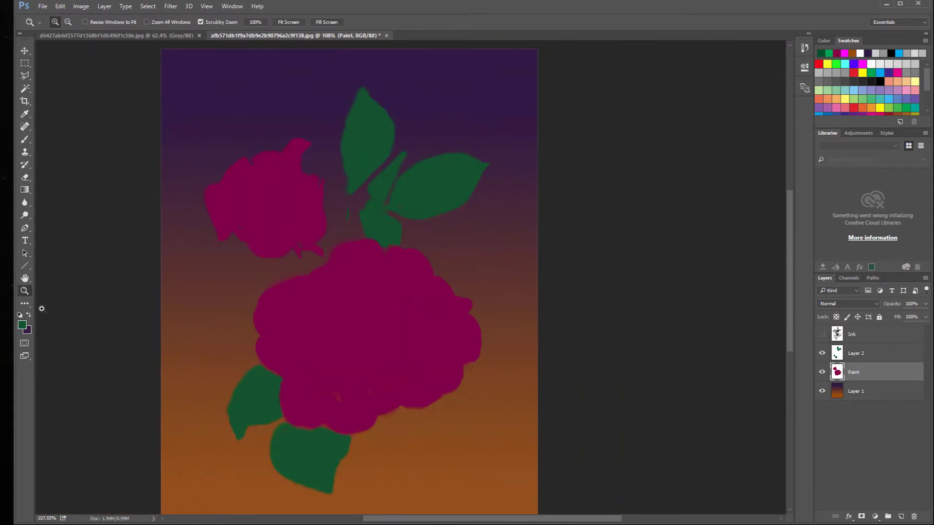
pyautogui.click(379, 355)
pyautogui.scroll(5, 340, 316)
# Step: Reduce the brush size to 25, check the petal and leaf fills for gaps, and select Layer 2
pyautogui.press('b')
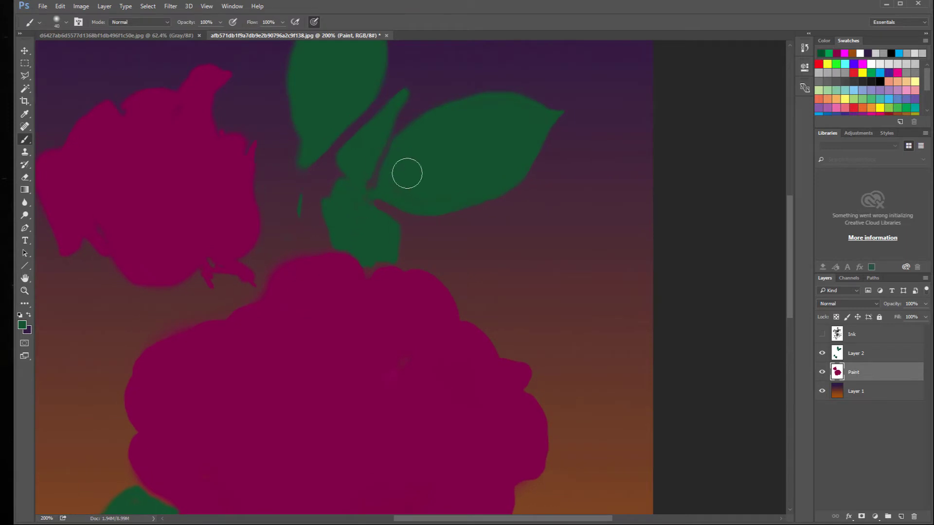
pyautogui.press('[')
pyautogui.press('[')
pyautogui.press('[')
pyautogui.moveTo(314, 132); pyautogui.dragTo(310, 220)
pyautogui.moveTo(311, 491); pyautogui.dragTo(352, 159)
pyautogui.moveTo(265, 312); pyautogui.dragTo(303, 226)
pyautogui.moveTo(302, 154); pyautogui.dragTo(277, 260)
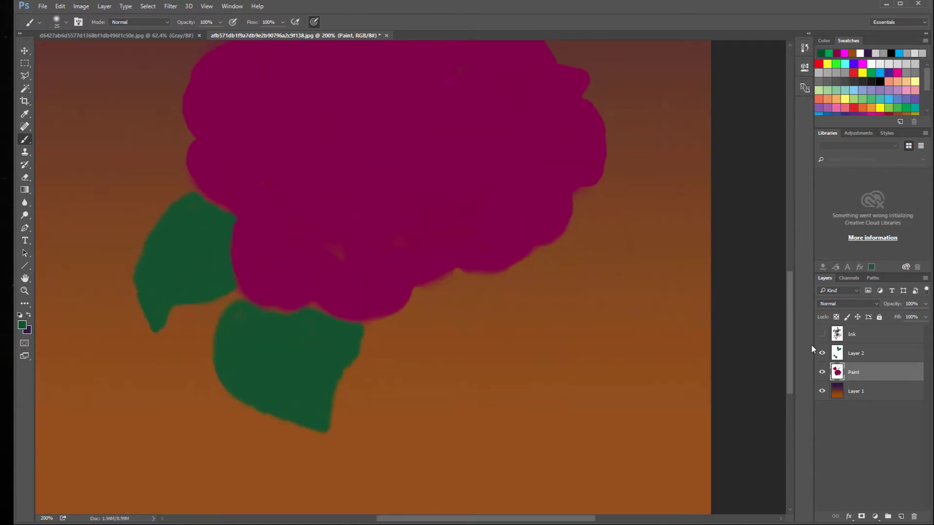
pyautogui.click(856, 353)
pyautogui.moveTo(264, 326); pyautogui.dragTo(316, 493)
pyautogui.moveTo(388, 90)
pyautogui.mouseDown()
pyautogui.moveTo(348, 252)
pyautogui.moveTo(307, 352)
pyautogui.mouseUp()
# Step: Fill the gap in the open rose's lower petals with sampled magenta on the Paint layer and show the Ink layer again
pyautogui.click(854, 372)
pyautogui.moveTo(185, 334); pyautogui.dragTo(215, 214)
pyautogui.keyDown('alt'); pyautogui.click(228, 218); pyautogui.keyUp('alt')
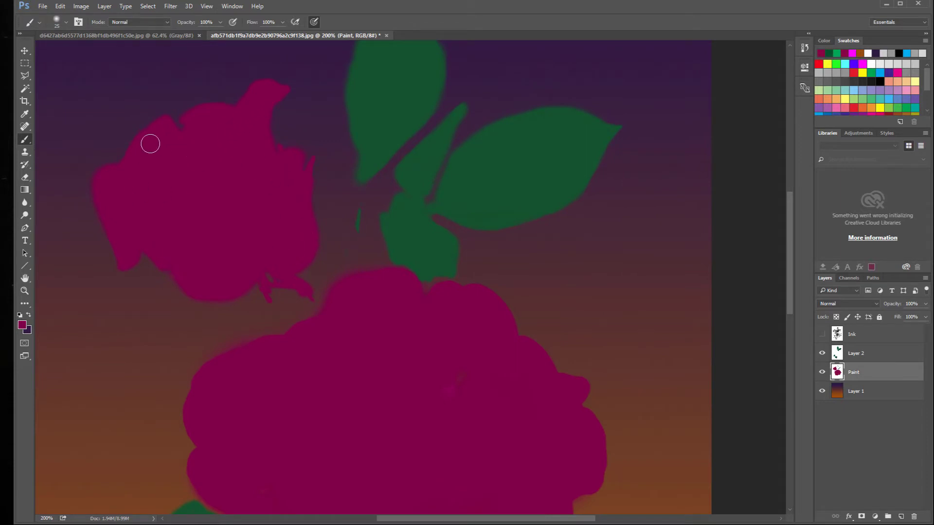
pyautogui.moveTo(447, 366); pyautogui.dragTo(448, 301)
pyautogui.moveTo(329, 473); pyautogui.dragTo(370, 252)
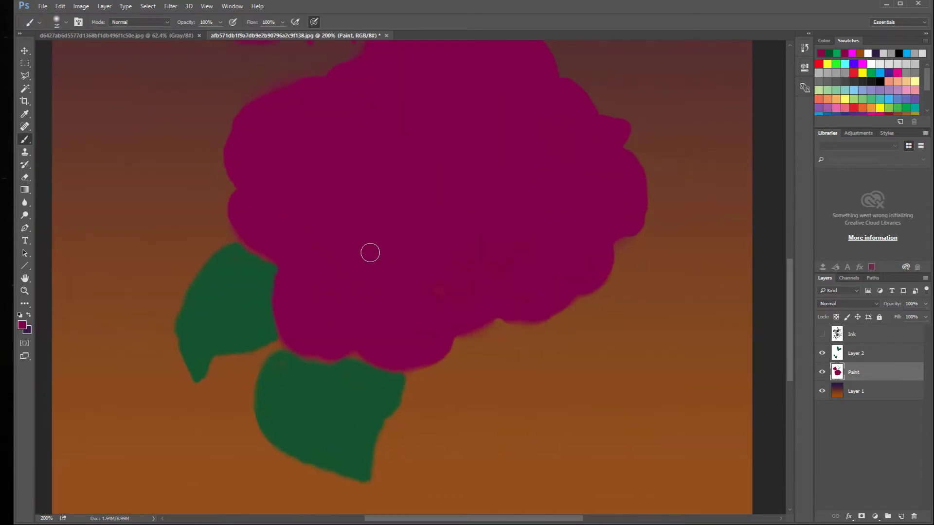
pyautogui.moveTo(395, 157)
pyautogui.mouseDown()
pyautogui.moveTo(370, 367)
pyautogui.moveTo(368, 359)
pyautogui.mouseUp()
pyautogui.click(822, 334)
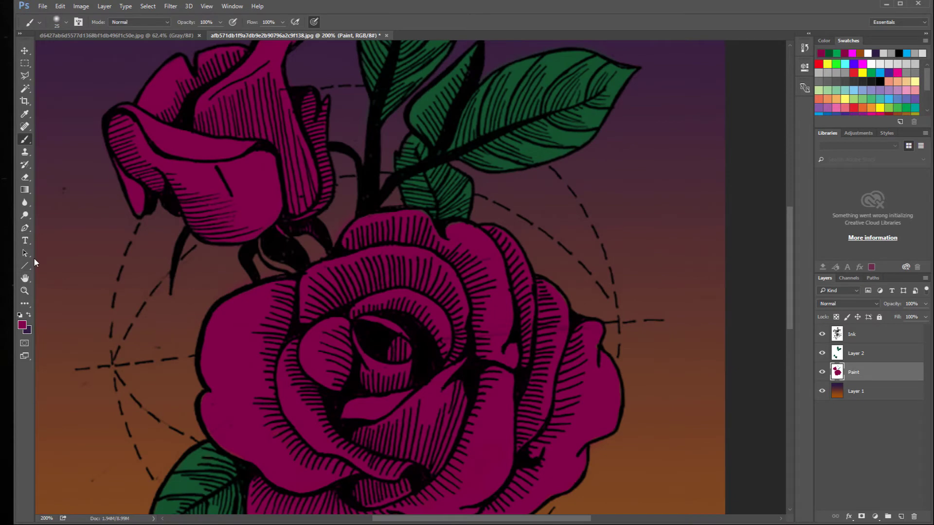
# Step: Lock the transparent pixels of Layer 2 and the Paint layer
pyautogui.click(25, 291)
pyautogui.moveTo(153, 290); pyautogui.dragTo(136, 236)
pyautogui.moveTo(162, 294); pyautogui.dragTo(174, 235)
pyautogui.moveTo(184, 248); pyautogui.dragTo(242, 278)
pyautogui.click(882, 353)
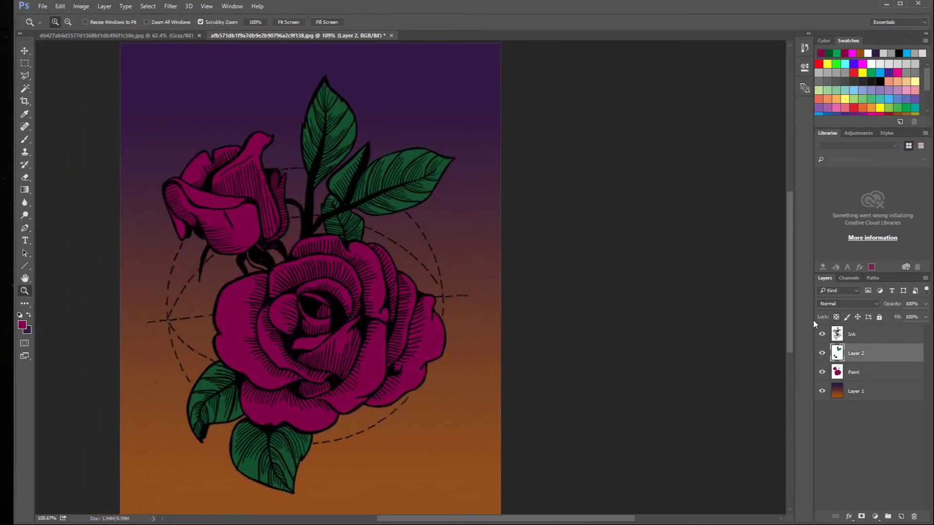
pyautogui.click(836, 317)
pyautogui.click(856, 373)
# Step: Hide the Ink and Paint layers, leaving the leaves on Layer 2 visible over the gradient
pyautogui.moveTo(821, 334); pyautogui.dragTo(821, 352)
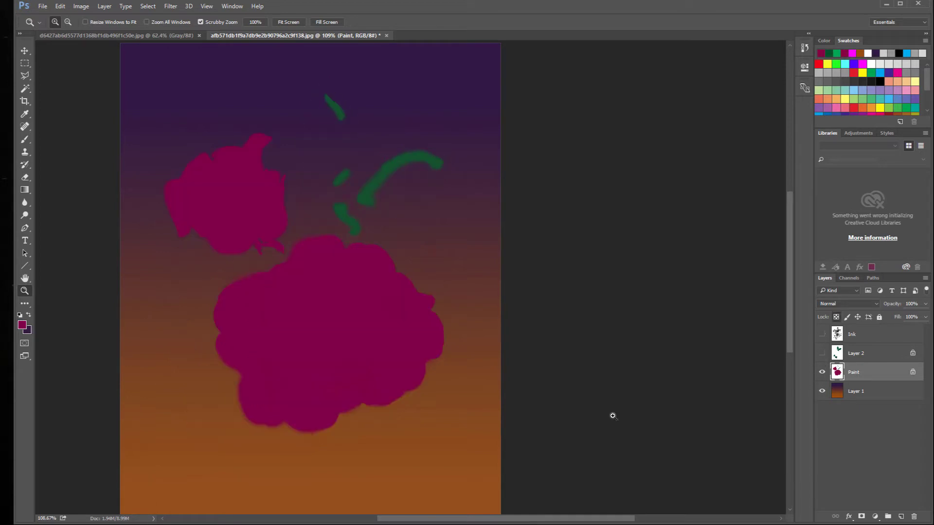
pyautogui.click(822, 353)
pyautogui.click(821, 372)
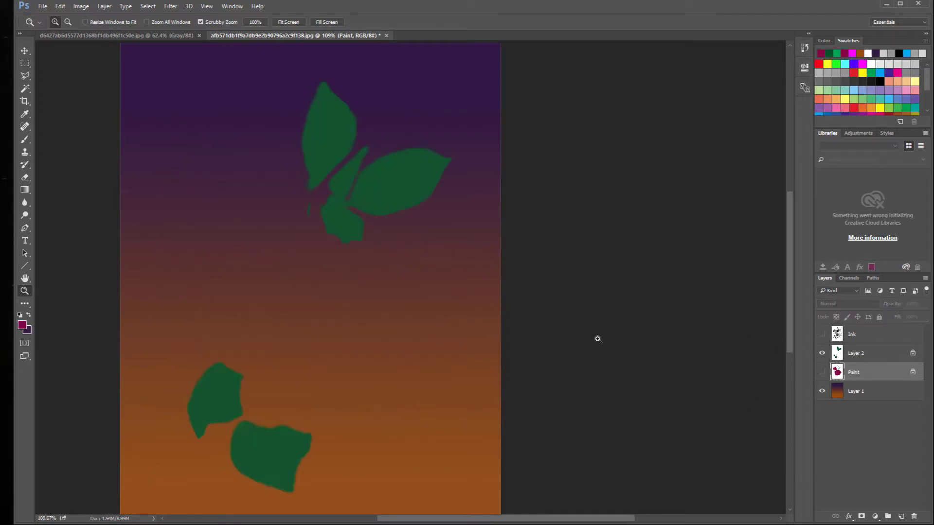
# Step: Sample the leaves' green on Layer 2, test a stroke with transparency unlocked, undo it, relock transparency, and show the Ink layer
pyautogui.click(24, 140)
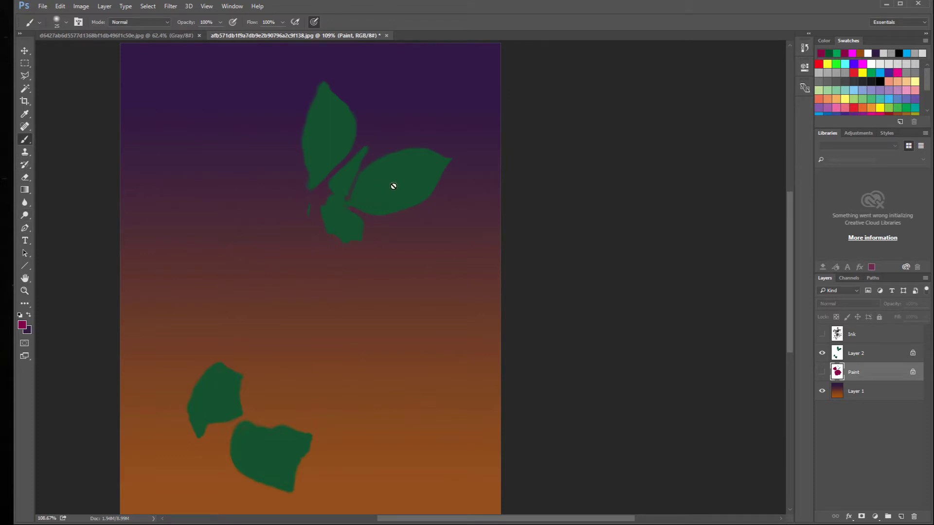
pyautogui.keyDown('ctrl'); pyautogui.click(400, 191); pyautogui.keyUp('ctrl')
pyautogui.keyDown('alt'); pyautogui.click(392, 211); pyautogui.keyUp('alt')
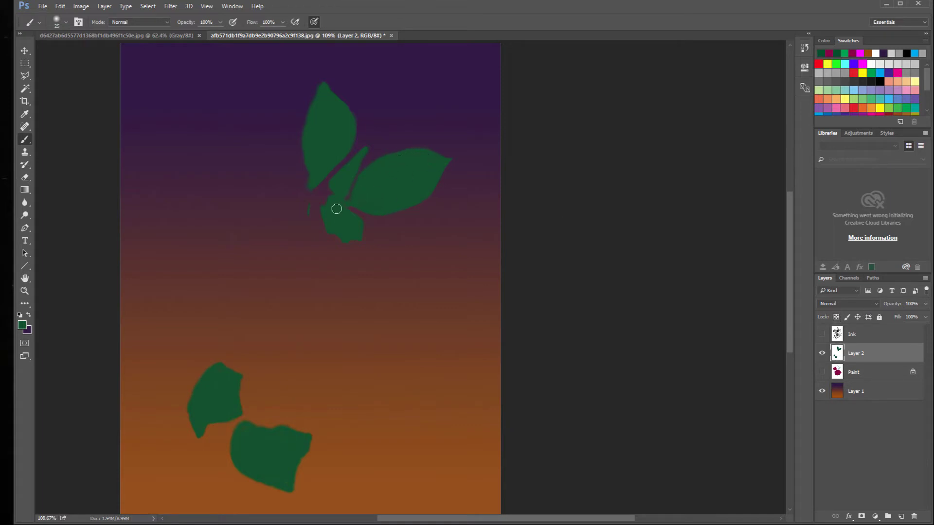
pyautogui.click(835, 317)
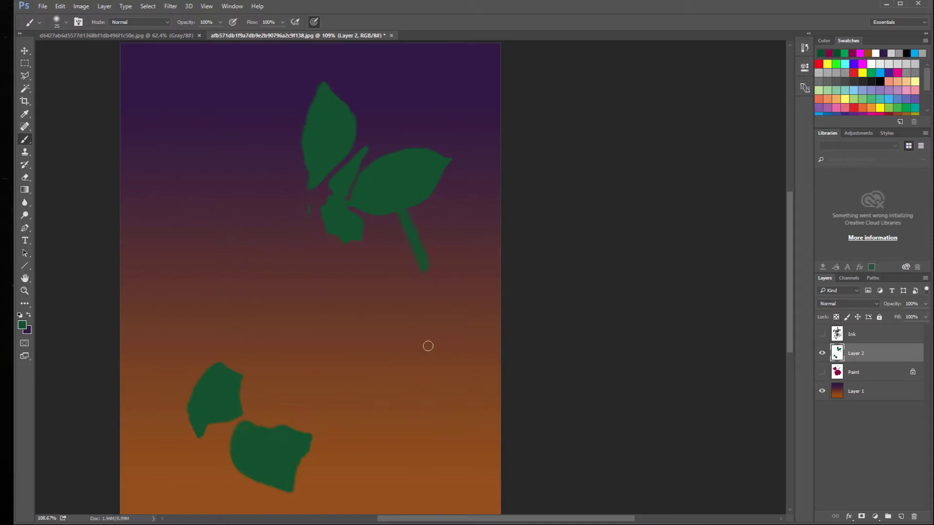
pyautogui.click(821, 334)
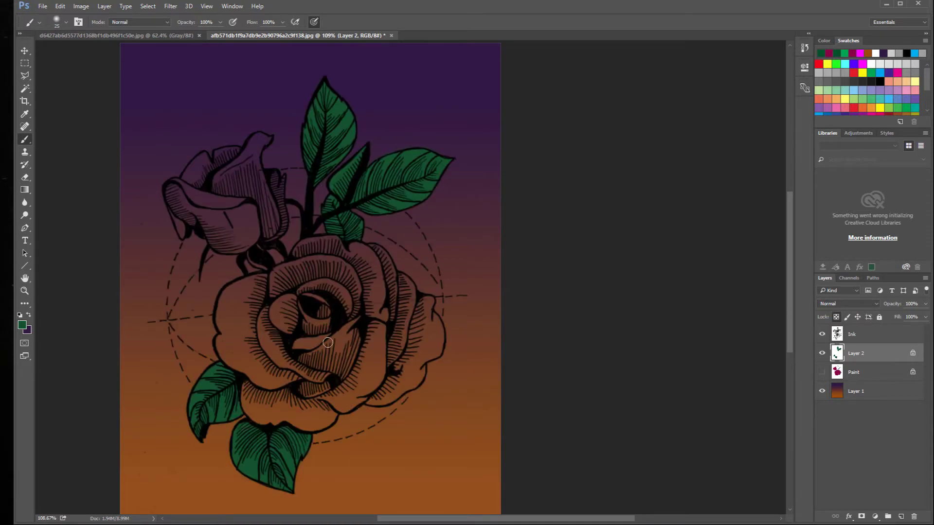
# Step: Create a new layer above Layer 2 and dab a dark green swatch in the empty area above the large right leaf
pyautogui.moveTo(325, 278); pyautogui.dragTo(289, 378)
pyautogui.click(25, 291)
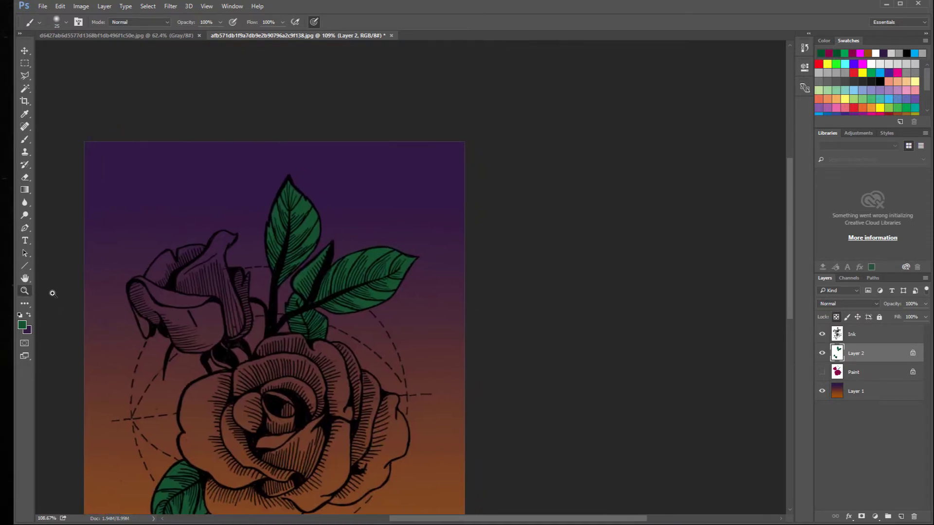
pyautogui.moveTo(200, 311); pyautogui.dragTo(212, 363)
pyautogui.moveTo(415, 290); pyautogui.dragTo(361, 321)
pyautogui.moveTo(355, 335)
pyautogui.mouseDown()
pyautogui.moveTo(333, 382)
pyautogui.moveTo(347, 329)
pyautogui.mouseUp()
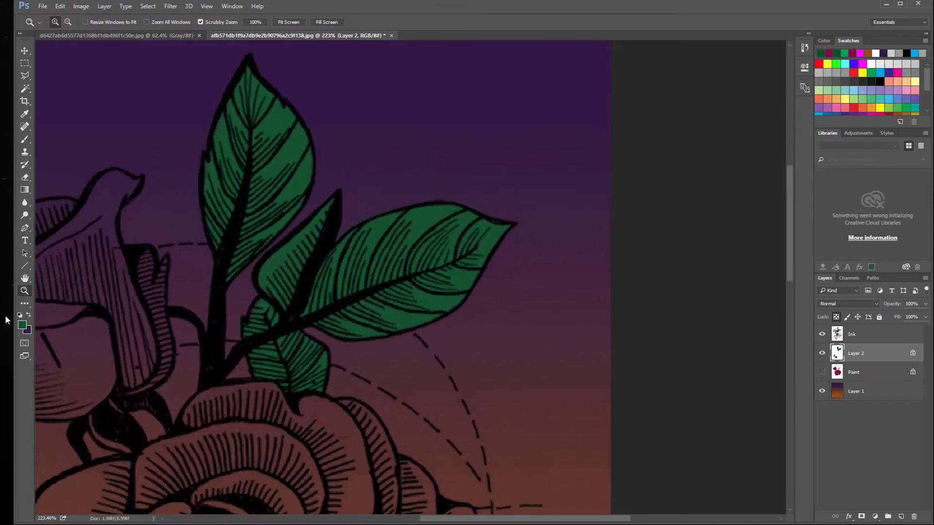
pyautogui.click(25, 141)
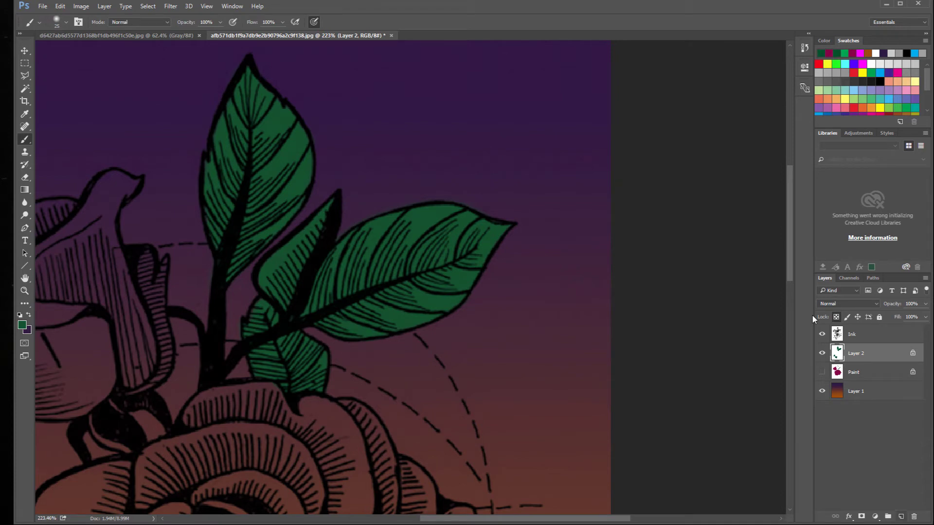
pyautogui.click(900, 516)
pyautogui.moveTo(520, 132); pyautogui.dragTo(525, 135)
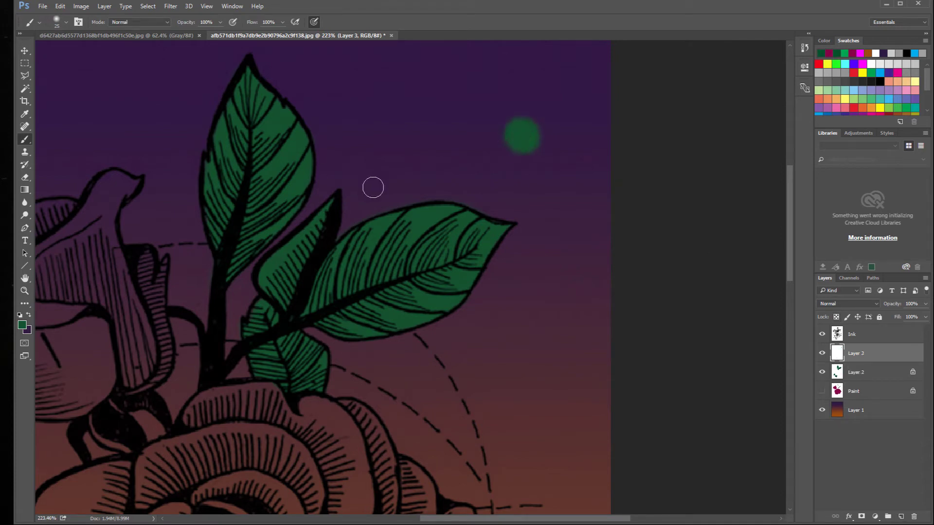
# Step: Set the foreground to a lighter green, #159553, and dab it beside the dark green swatch
pyautogui.click(22, 325)
pyautogui.click(735, 169)
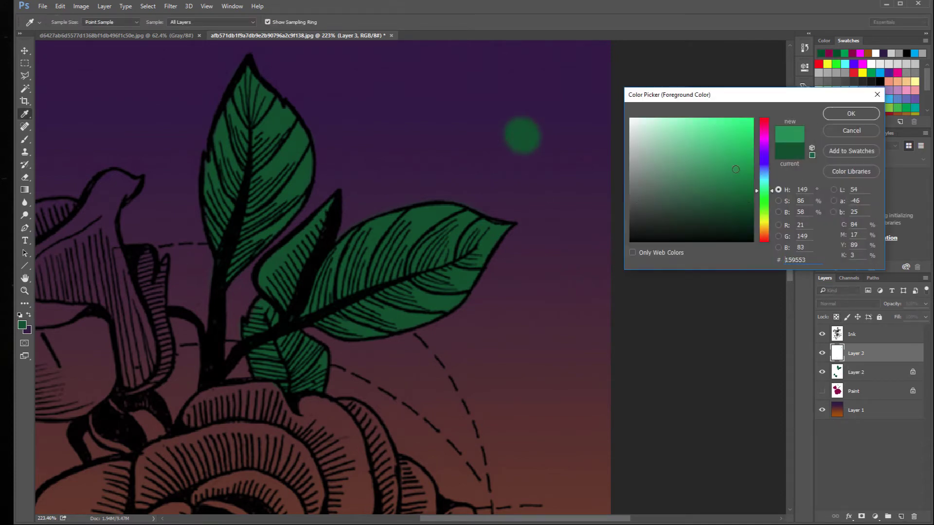
pyautogui.click(858, 115)
pyautogui.click(488, 118)
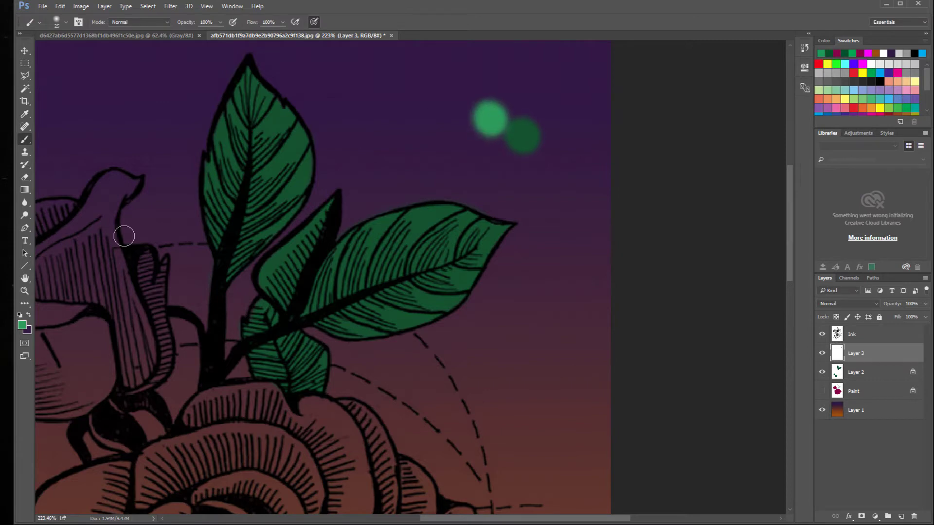
# Step: Set the foreground to a very dark green, #042b17, and dab it below the dark green swatch
pyautogui.click(23, 327)
pyautogui.click(538, 144)
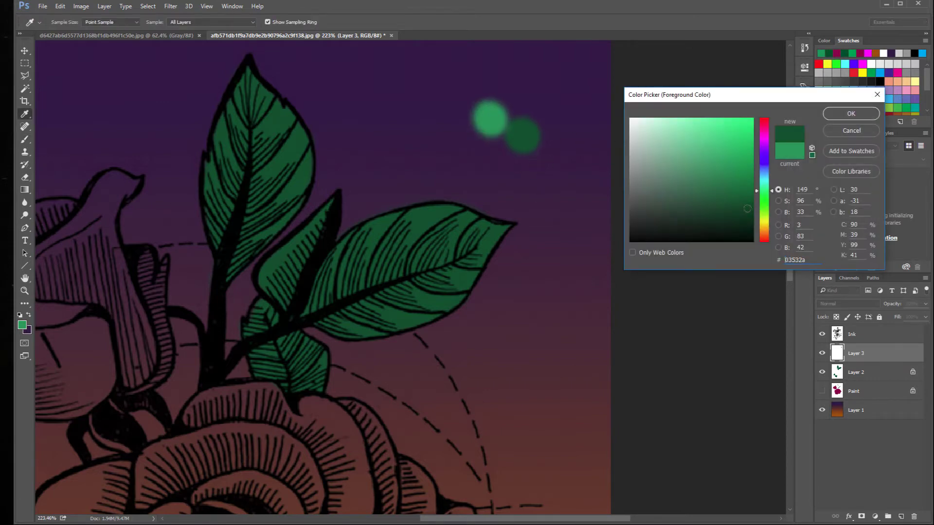
pyautogui.click(851, 113)
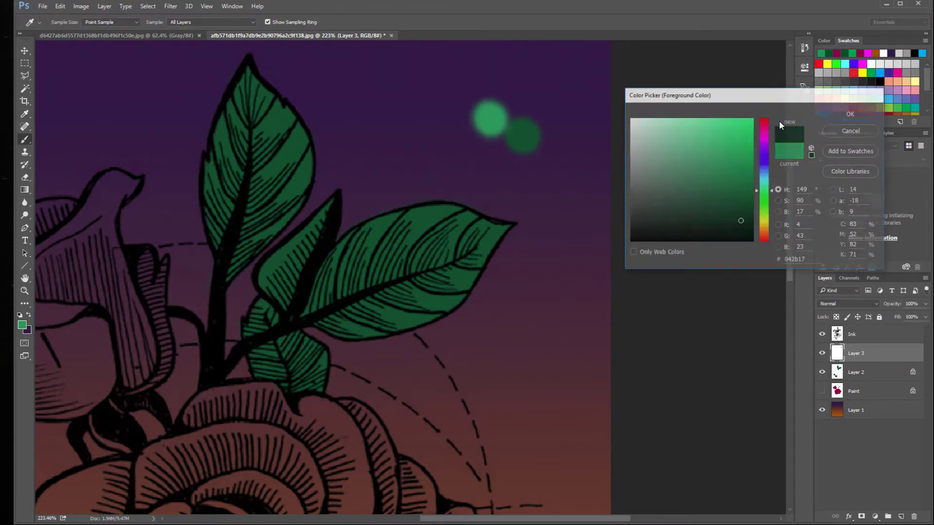
# Step: Set the foreground to an intermediate dark green, #044524, and dab it between the two darkest swatches
pyautogui.click(23, 325)
pyautogui.click(734, 204)
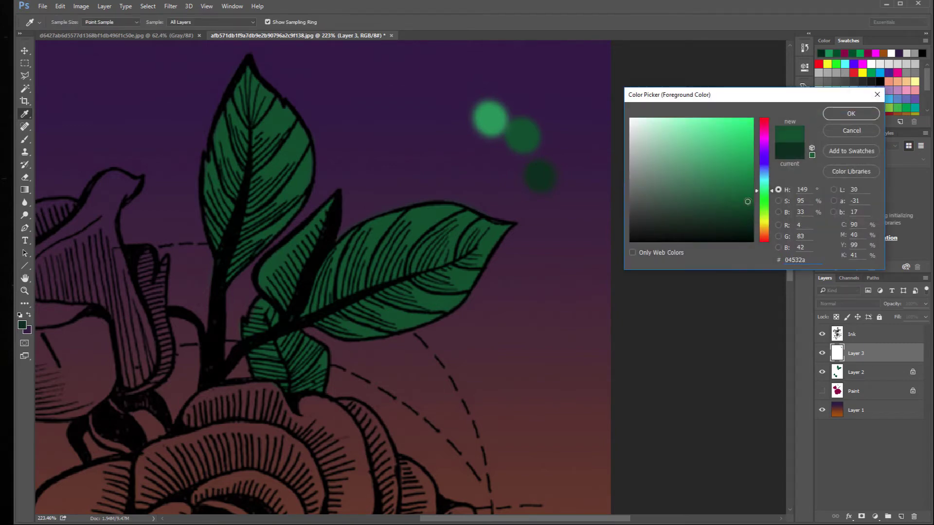
pyautogui.click(533, 149)
pyautogui.click(546, 178)
pyautogui.click(746, 209)
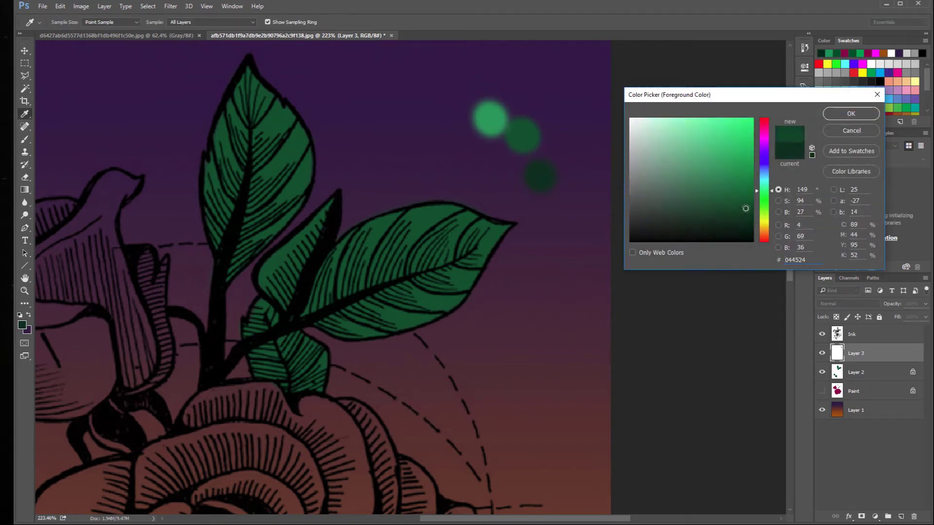
pyautogui.press('Return')
pyautogui.click(542, 155)
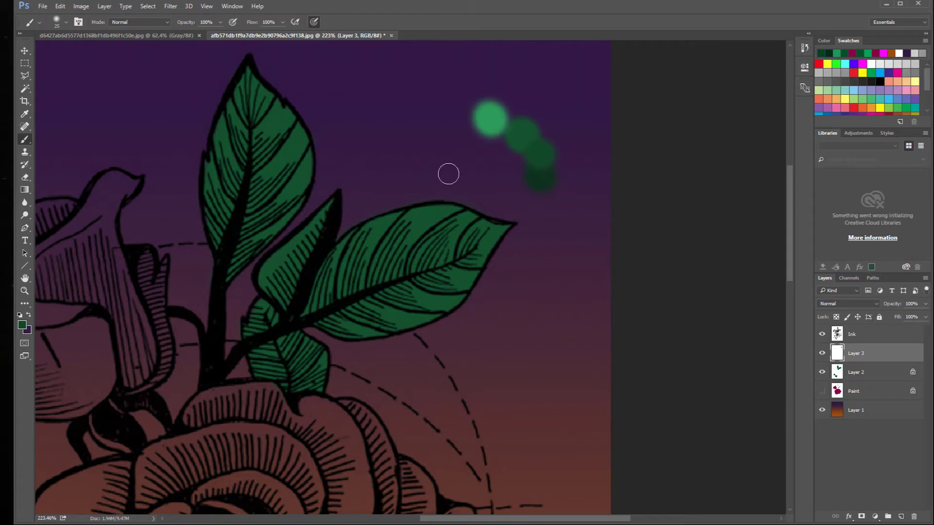
# Step: Sample the lighter green swatch, brighten it to #53d090, and dab it at the light end of the swatch row
pyautogui.press('i')
pyautogui.click(492, 128)
pyautogui.click(22, 325)
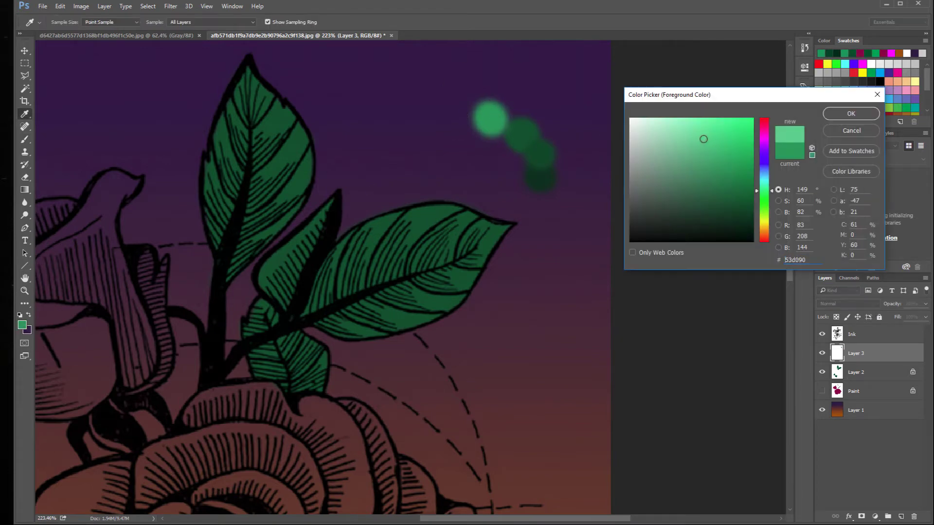
pyautogui.click(837, 118)
pyautogui.press('b')
pyautogui.click(463, 109)
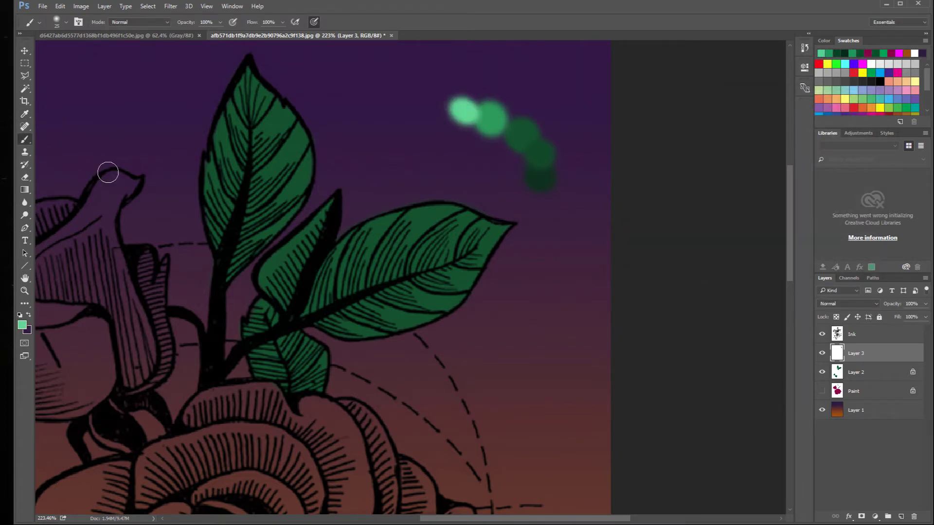
# Step: Show the Paint layer and rename Layer 2 as leaves
pyautogui.click(899, 373)
pyautogui.click(822, 391)
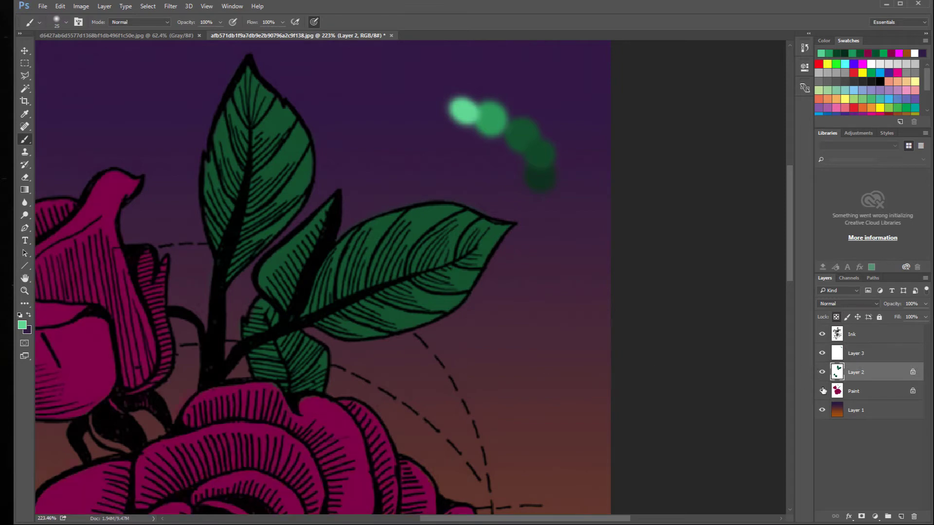
pyautogui.scroll(-2, 392, 367)
pyautogui.hscroll(1, 392, 366)
pyautogui.doubleClick(856, 372)
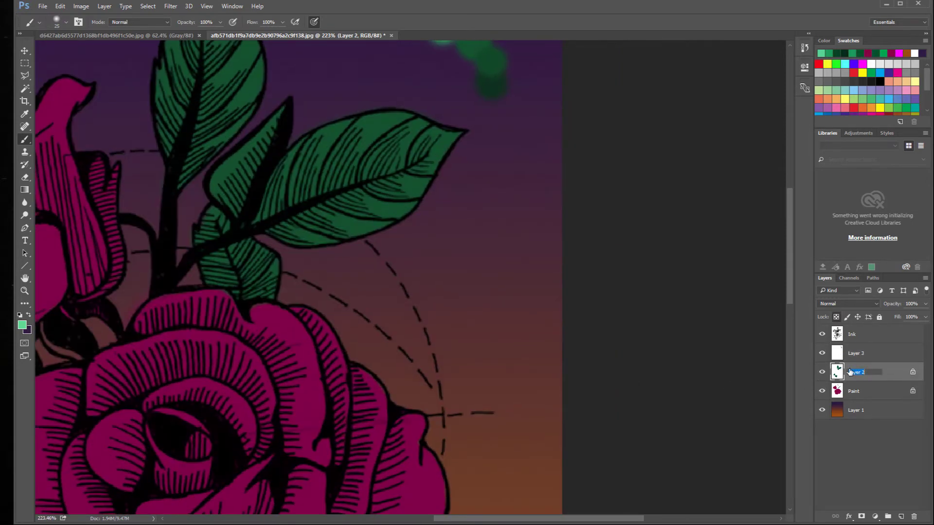
pyautogui.write('leaves')
pyautogui.press('Return')
# Step: Rename the Paint layer as rose and Layer 3 as swatch
pyautogui.doubleClick(854, 391)
pyautogui.write('ro')
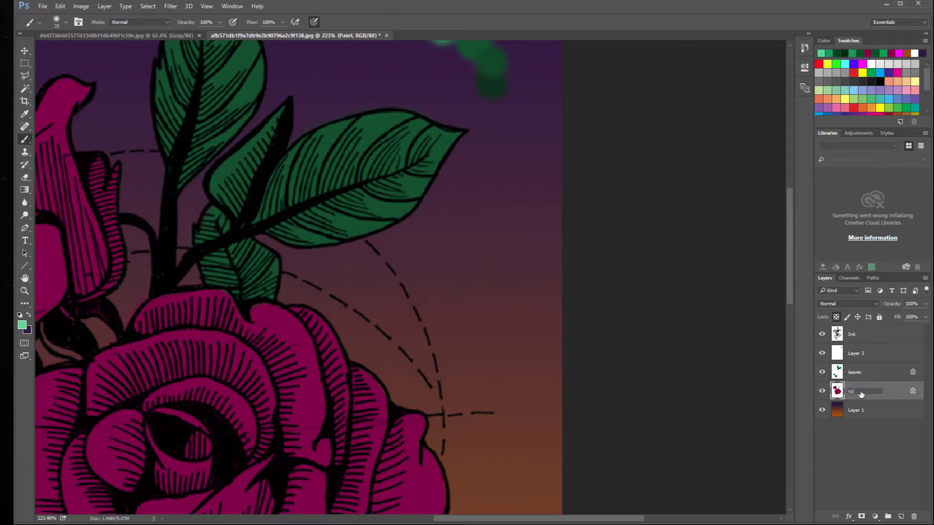
pyautogui.write('se')
pyautogui.press('Return')
pyautogui.doubleClick(860, 354)
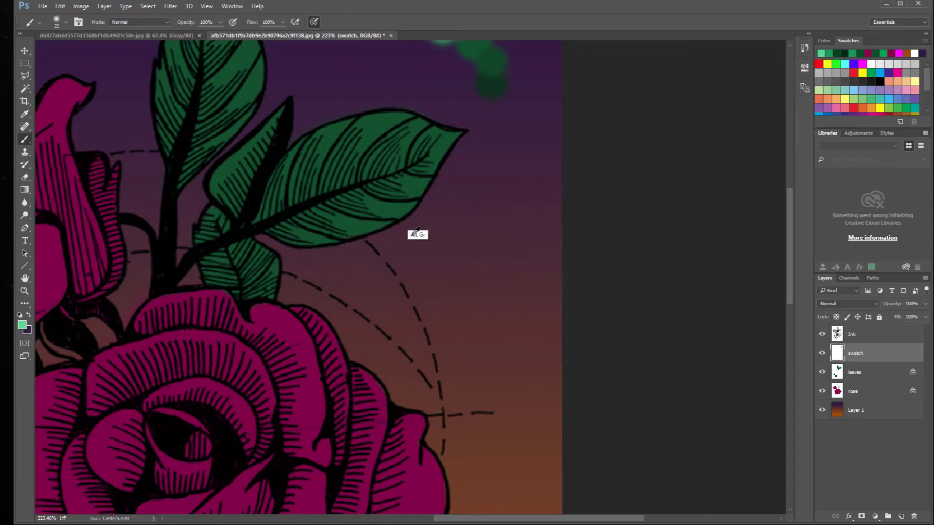
# Step: On the swatch layer, sample the rose's base magenta and dab it on the background beside the open rose
pyautogui.keyDown('alt'); pyautogui.click(414, 320); pyautogui.keyUp('alt')
pyautogui.moveTo(431, 203); pyautogui.dragTo(458, 299)
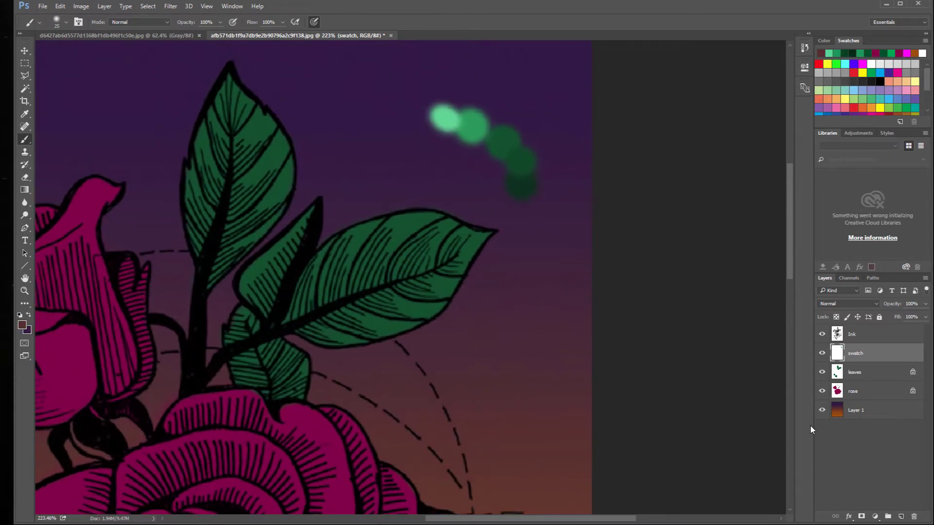
pyautogui.click(853, 393)
pyautogui.moveTo(265, 465); pyautogui.dragTo(450, 190)
pyautogui.click(855, 353)
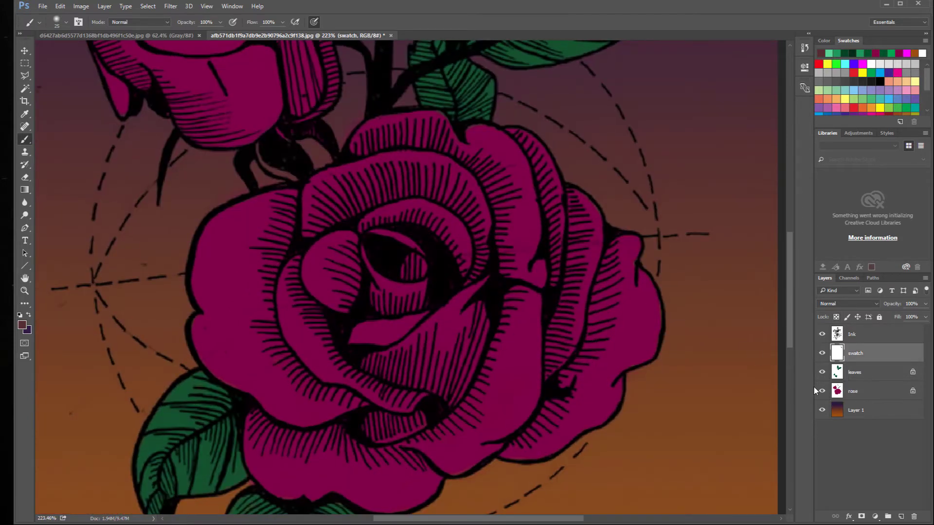
pyautogui.moveTo(429, 292); pyautogui.dragTo(324, 249)
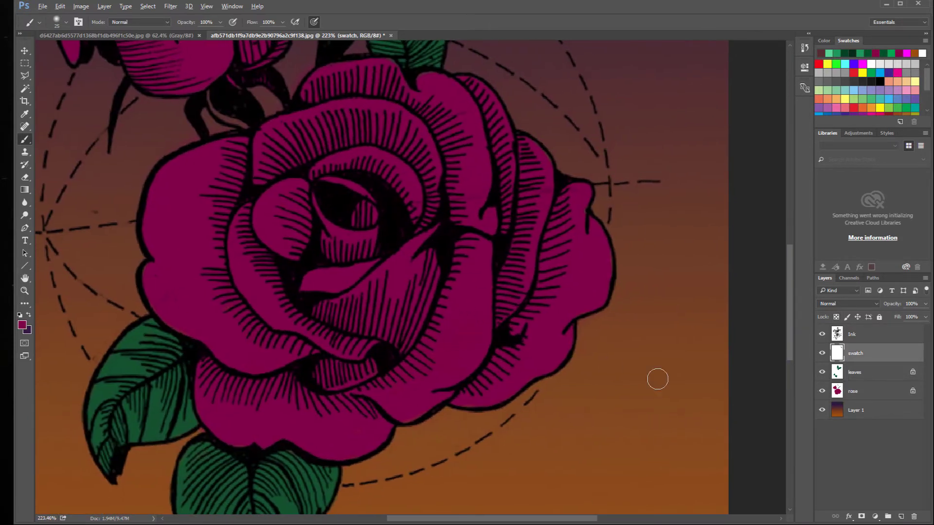
pyautogui.click(648, 362)
# Step: Darken the foreground magenta to a deep plum and dab it just above the base magenta swatch
pyautogui.click(22, 324)
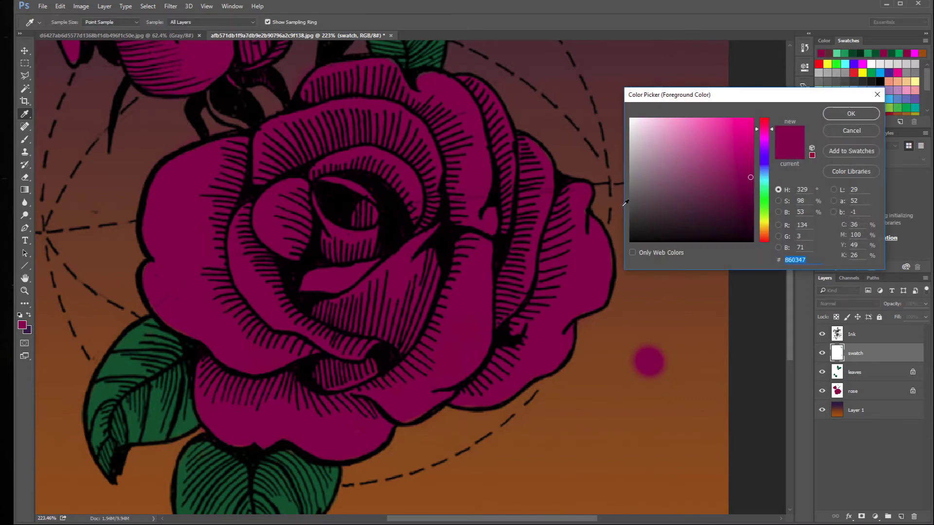
pyautogui.click(750, 208)
pyautogui.click(845, 116)
pyautogui.click(657, 337)
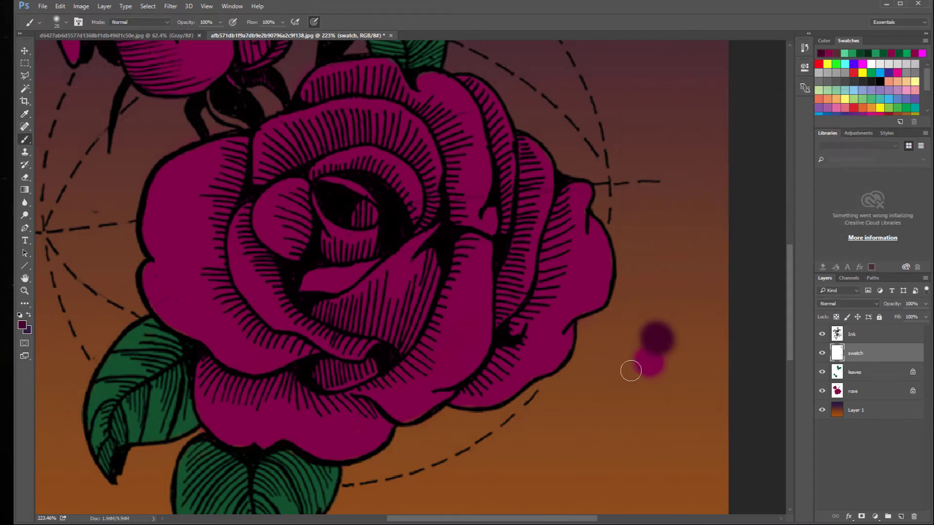
# Step: Set the foreground to a brighter magenta, #b01a68, and dab it below the base magenta swatch
pyautogui.click(20, 327)
pyautogui.click(735, 157)
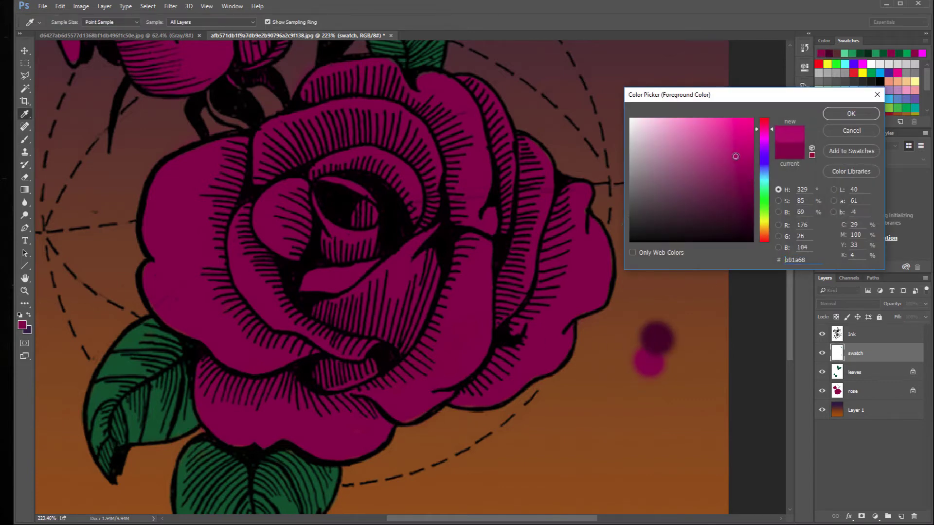
pyautogui.click(850, 114)
pyautogui.click(634, 377)
# Step: Mix two progressively paler pinks and dab them in order at the light end of the magenta swatch row
pyautogui.click(21, 325)
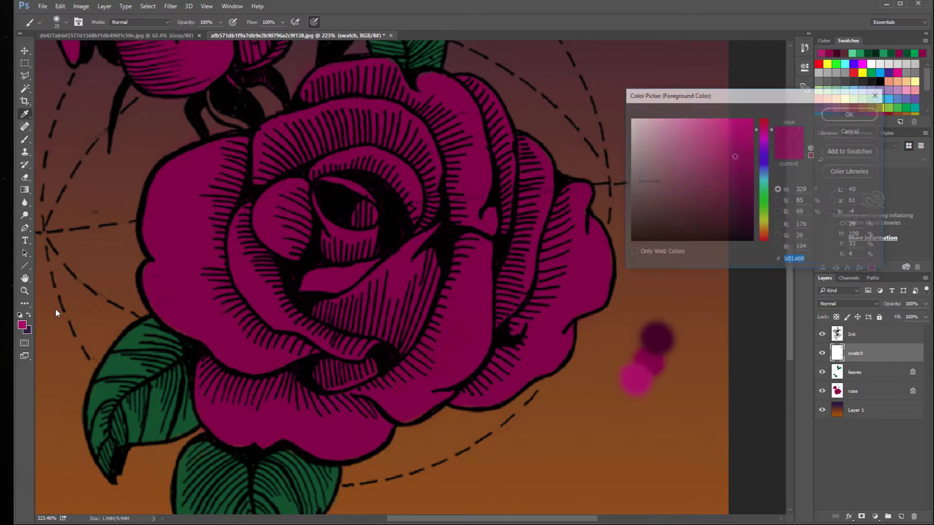
pyautogui.moveTo(719, 158); pyautogui.dragTo(661, 141)
pyautogui.click(851, 113)
pyautogui.click(618, 395)
pyautogui.click(21, 325)
pyautogui.click(851, 113)
pyautogui.click(595, 404)
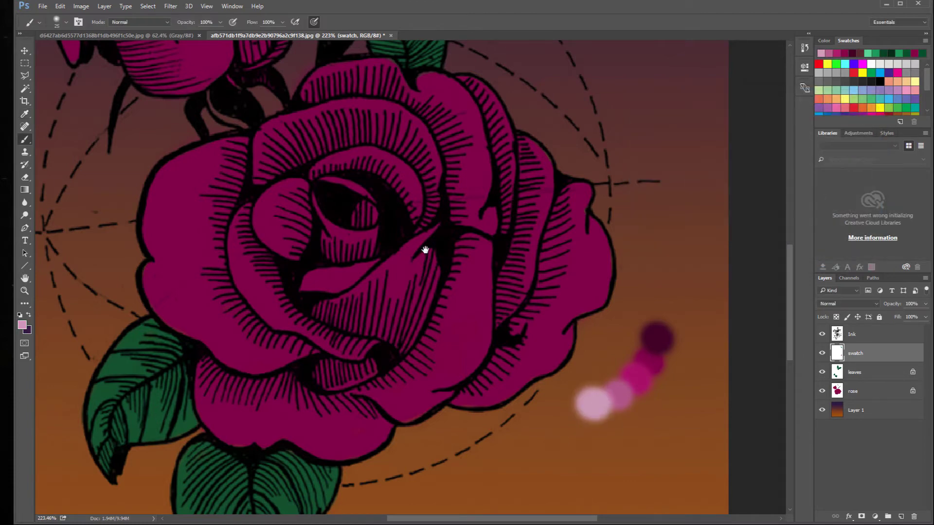
# Step: On the rose layer, sample the darkest plum swatch and paint shadows along the outer right-hand and upper petals
pyautogui.moveTo(425, 250)
pyautogui.mouseDown()
pyautogui.moveTo(365, 271)
pyautogui.moveTo(385, 261)
pyautogui.mouseUp()
pyautogui.click(866, 392)
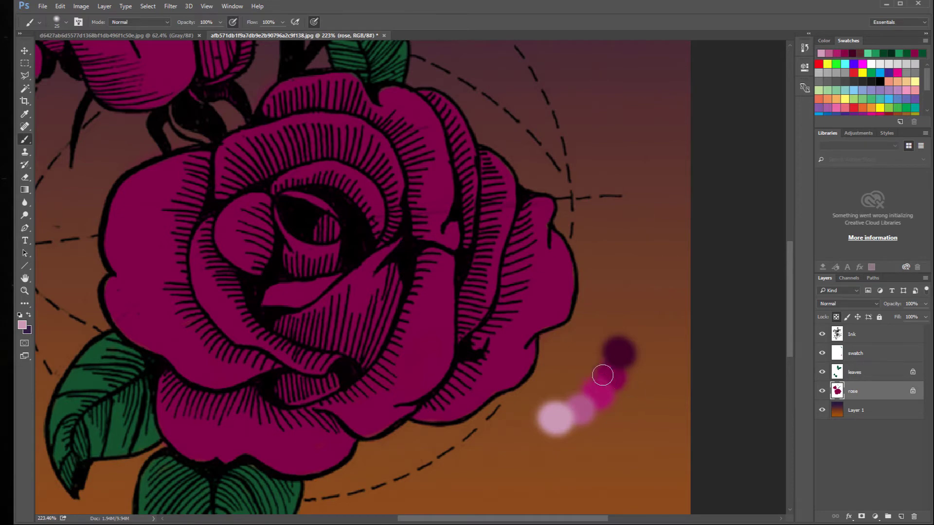
pyautogui.keyDown('alt'); pyautogui.click(619, 351); pyautogui.keyUp('alt')
pyautogui.moveTo(516, 245)
pyautogui.mouseDown()
pyautogui.moveTo(493, 255)
pyautogui.moveTo(494, 301)
pyautogui.mouseUp()
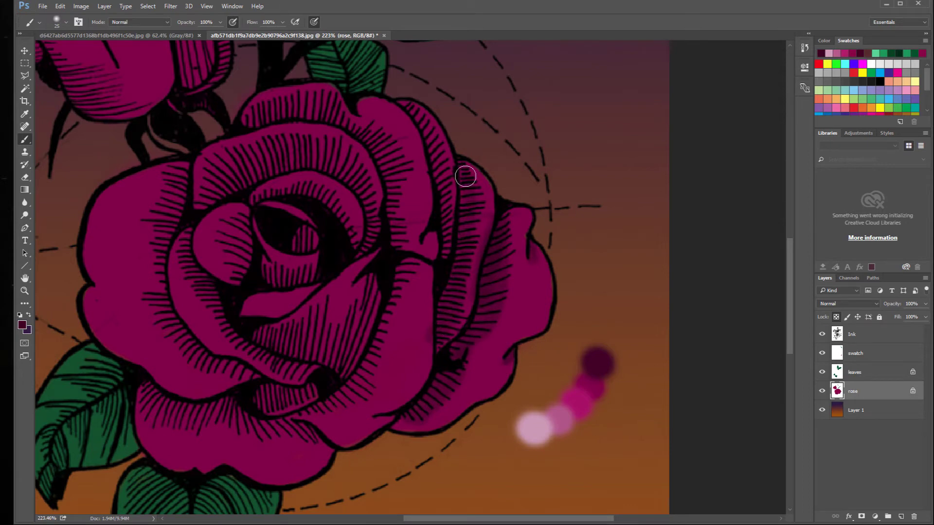
pyautogui.moveTo(423, 125); pyautogui.dragTo(406, 186)
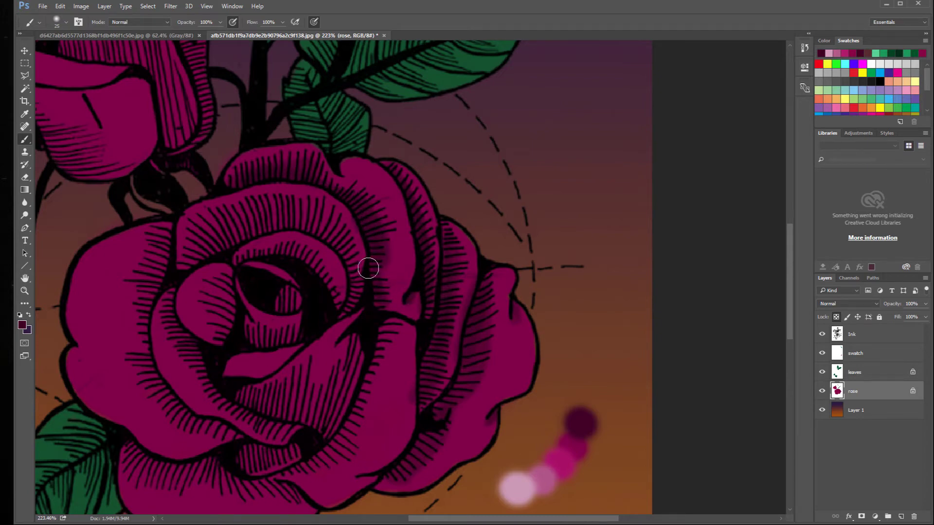
# Step: Paint dark plum shadows into the folds of the front and inner petals around the open rose's centre
pyautogui.moveTo(385, 337)
pyautogui.mouseDown()
pyautogui.moveTo(402, 325)
pyautogui.moveTo(381, 350)
pyautogui.mouseUp()
pyautogui.moveTo(381, 349); pyautogui.dragTo(428, 263)
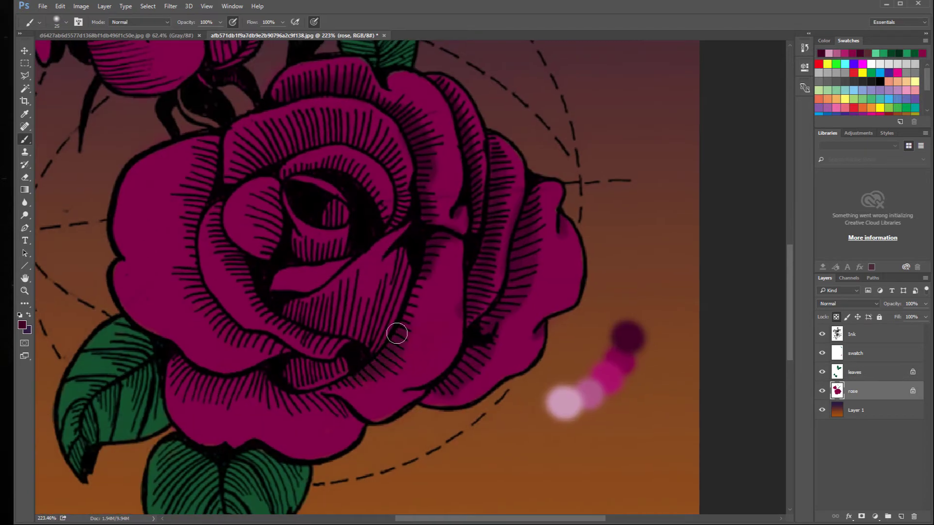
pyautogui.moveTo(395, 394); pyautogui.dragTo(424, 385)
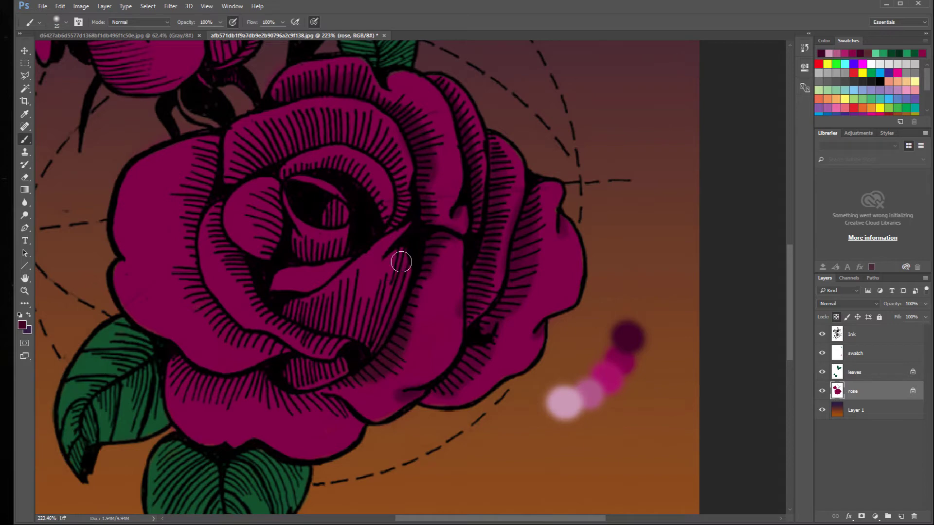
pyautogui.moveTo(401, 262); pyautogui.dragTo(371, 351)
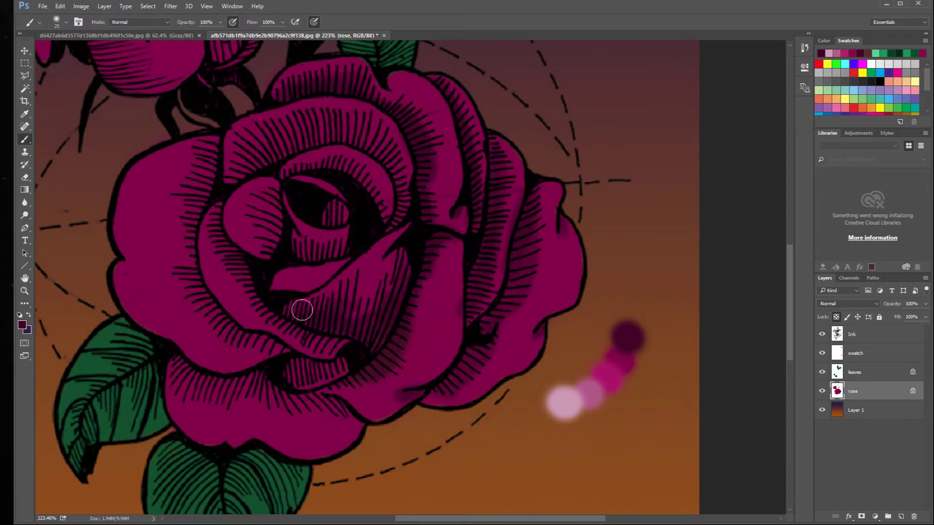
pyautogui.scroll(4, 392, 250)
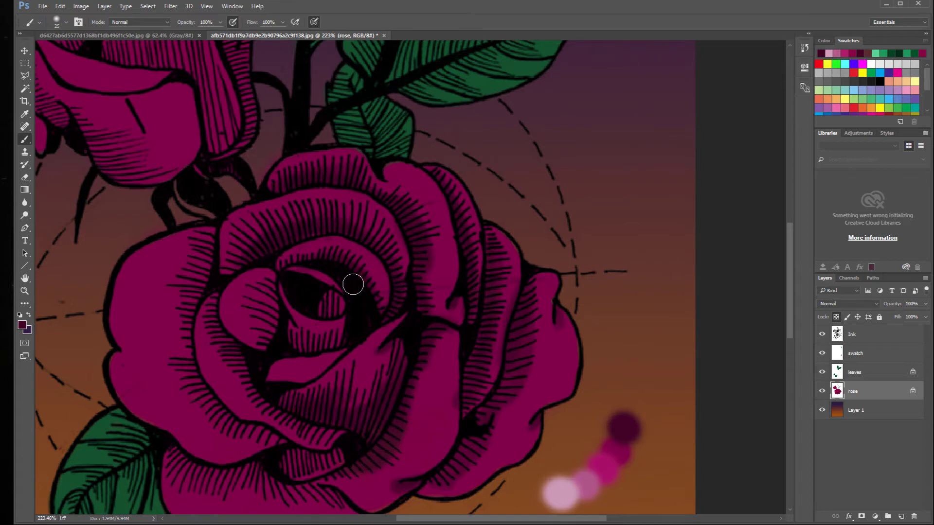
pyautogui.scroll(-2, 294, 298)
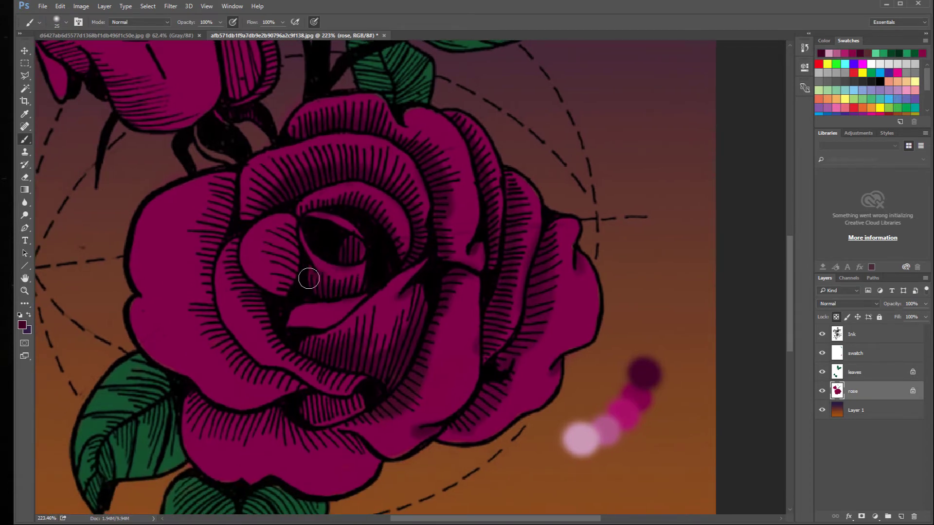
# Step: Shade the open rose's left-hand and bottom petals with dark plum along their hatched folds
pyautogui.scroll(-3, 290, 222)
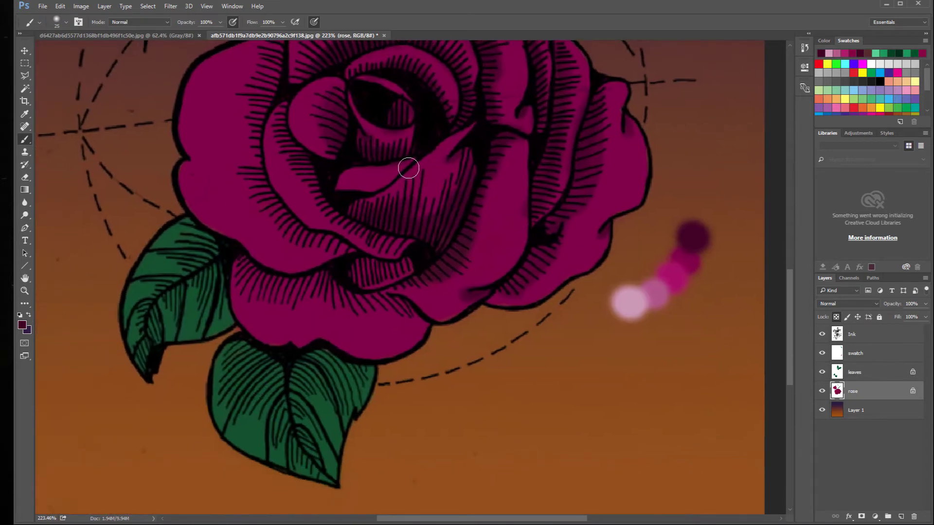
pyautogui.scroll(1, 302, 150)
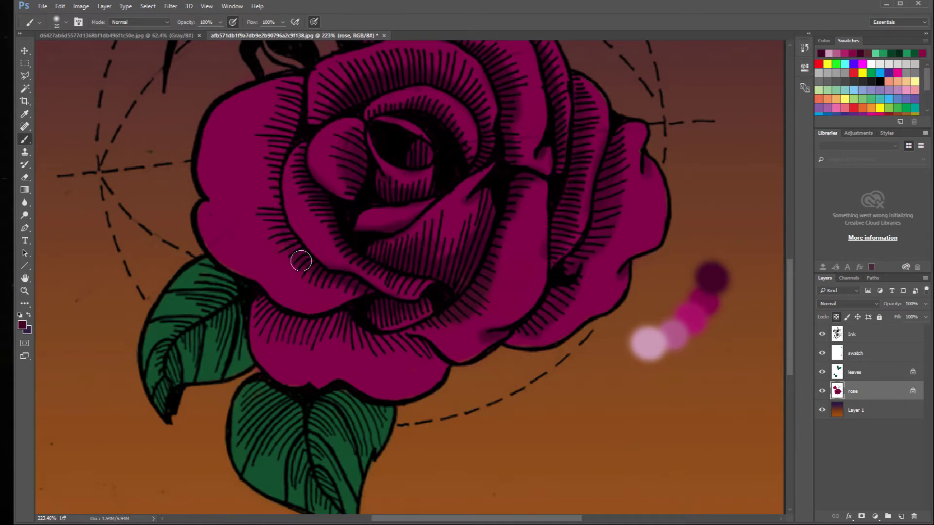
pyautogui.scroll(1, 297, 248)
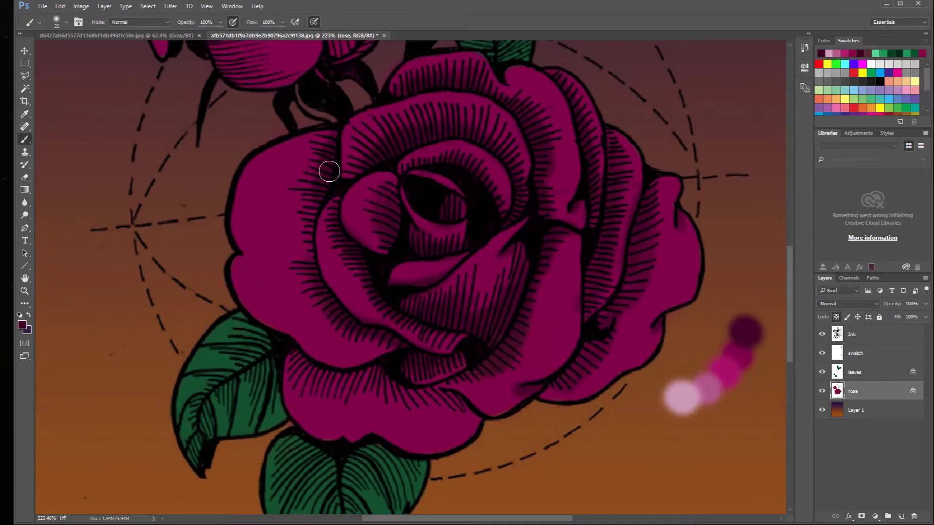
pyautogui.moveTo(236, 234); pyautogui.dragTo(260, 264)
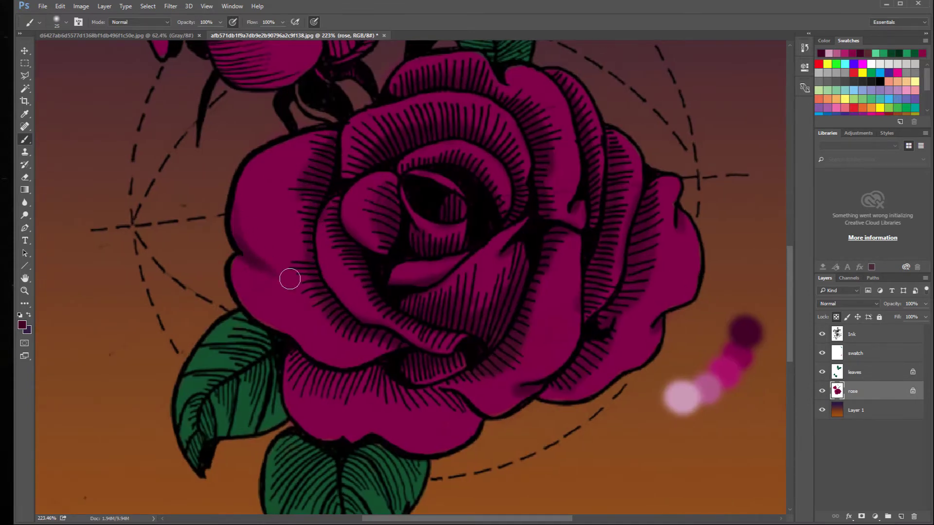
pyautogui.scroll(-2, 312, 280)
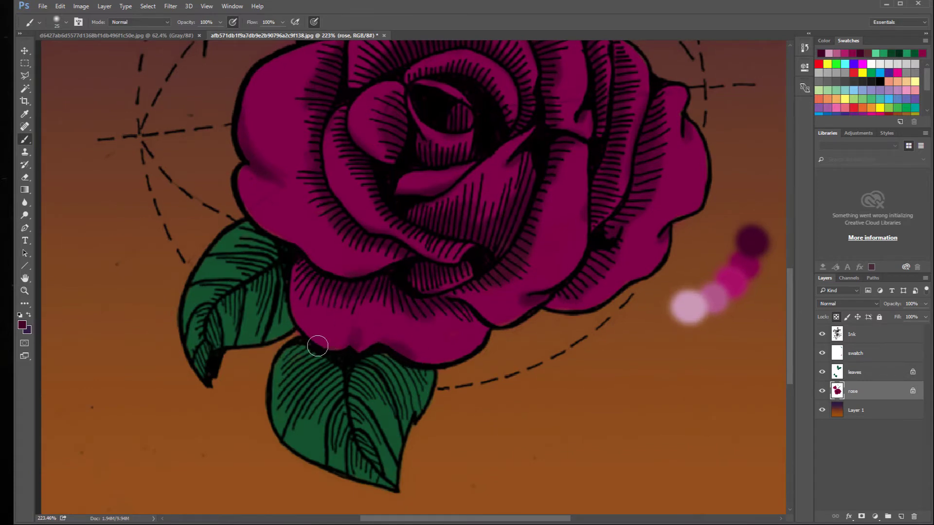
# Step: Paint dark plum shadows into the folds and hatched edges of the rosebud
pyautogui.hscroll(2, 394, 260)
pyautogui.scroll(7, 333, 313)
pyautogui.hscroll(-2, 333, 313)
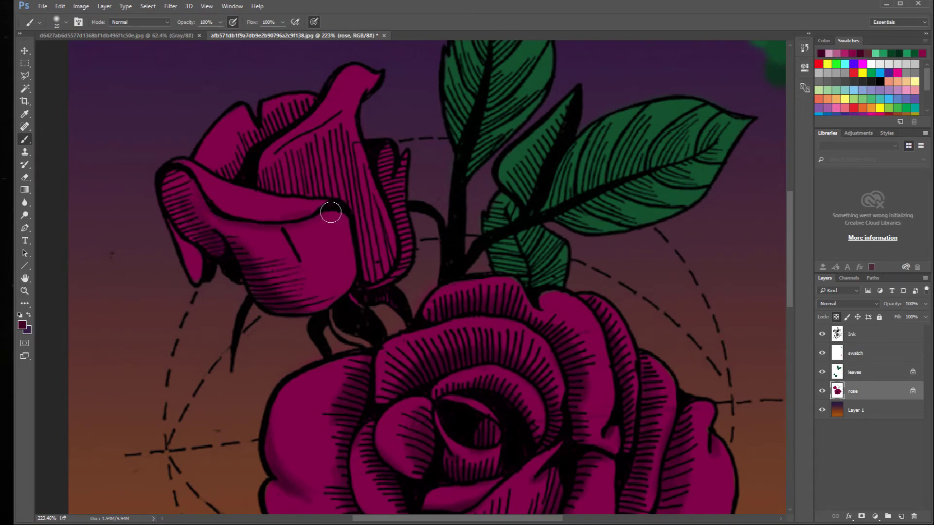
pyautogui.hscroll(1, 296, 202)
pyautogui.scroll(1, 296, 202)
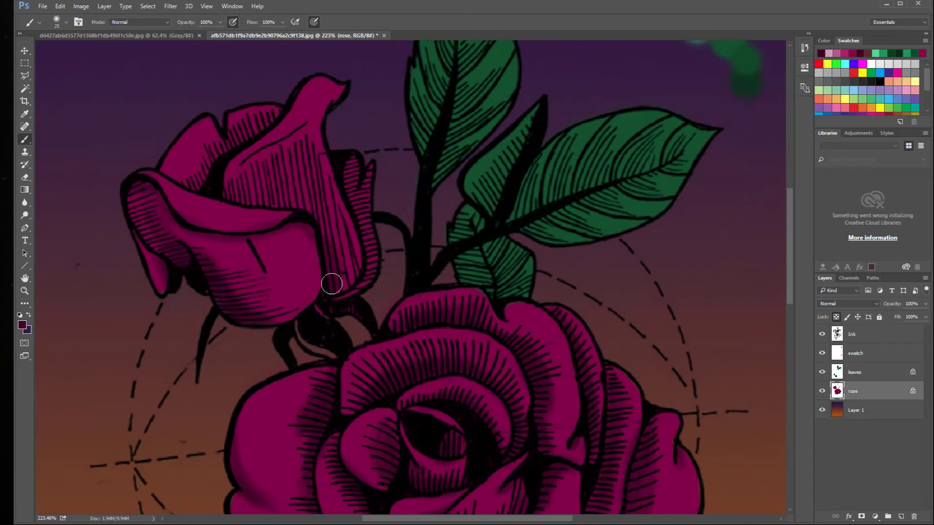
pyautogui.scroll(2, 338, 300)
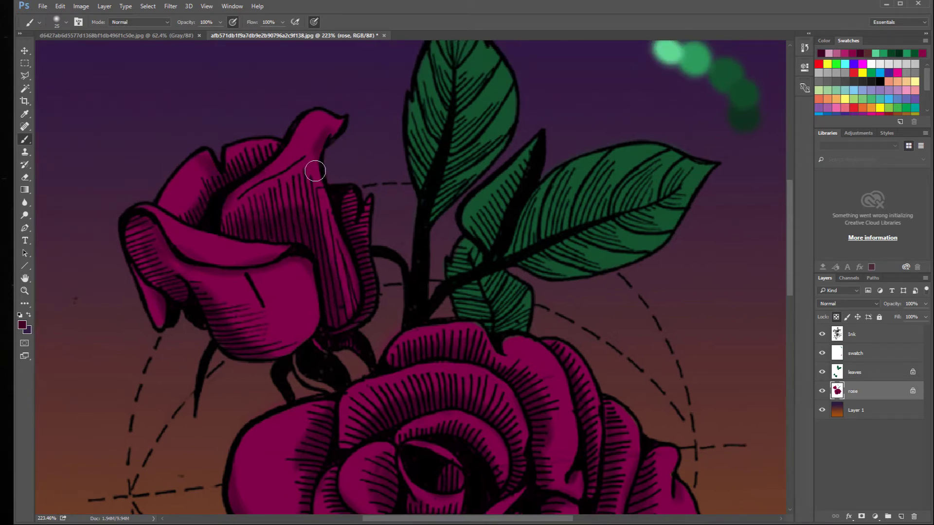
# Step: Sample the bright magenta swatch, enlarge the brush to 30, and lighten the open rose's outermost right-hand petal
pyautogui.moveTo(351, 375); pyautogui.dragTo(203, 61)
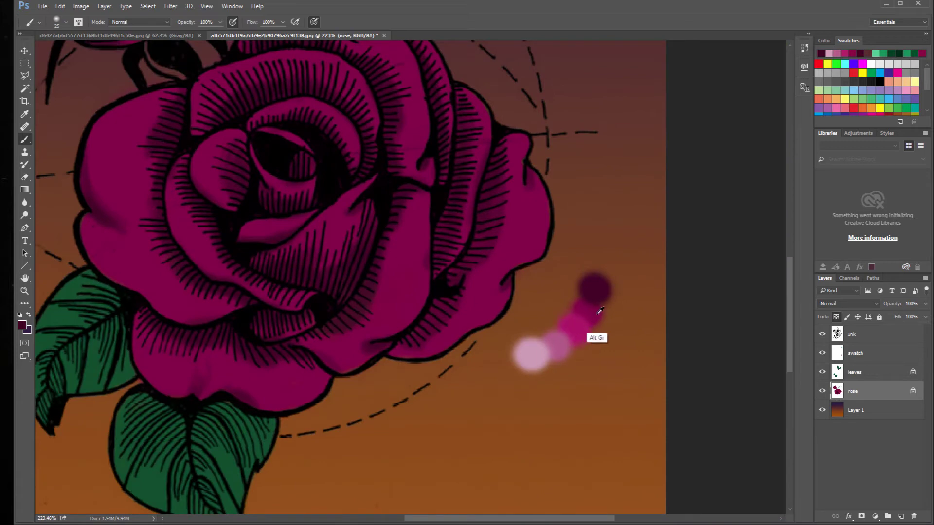
pyautogui.keyDown('alt'); pyautogui.click(588, 337); pyautogui.keyUp('alt')
pyautogui.moveTo(521, 141); pyautogui.dragTo(477, 213)
pyautogui.moveTo(472, 254)
pyautogui.mouseDown()
pyautogui.moveTo(475, 305)
pyautogui.moveTo(500, 323)
pyautogui.moveTo(482, 333)
pyautogui.moveTo(445, 391)
pyautogui.moveTo(497, 344)
pyautogui.mouseUp()
pyautogui.press(']')
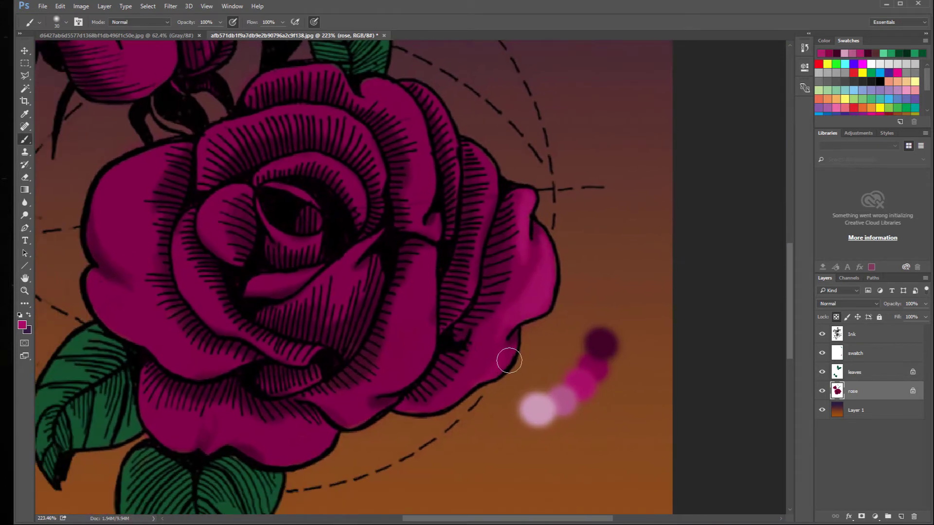
# Step: Paint bright magenta midtones over the large front petal and the bottom petals of the open rose
pyautogui.moveTo(375, 377)
pyautogui.mouseDown()
pyautogui.moveTo(428, 265)
pyautogui.moveTo(408, 306)
pyautogui.mouseUp()
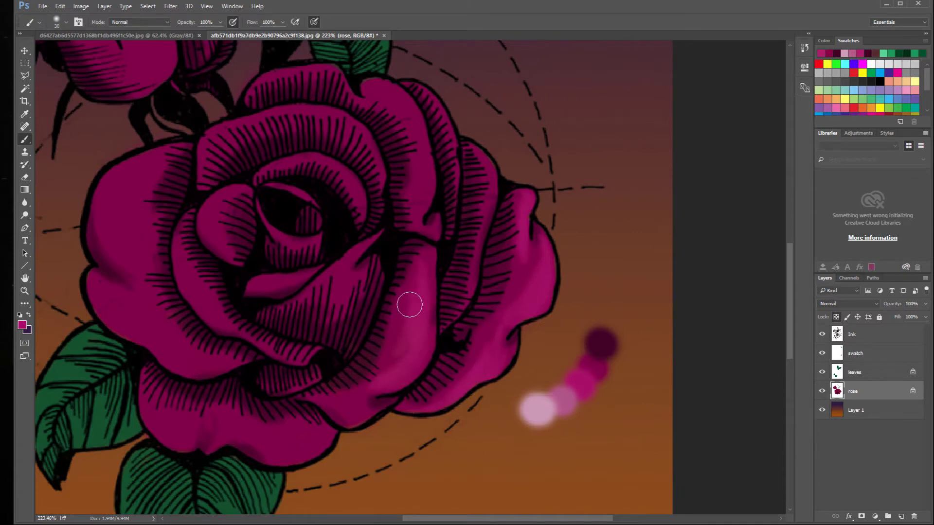
pyautogui.moveTo(364, 413); pyautogui.dragTo(444, 340)
pyautogui.moveTo(379, 367)
pyautogui.mouseDown()
pyautogui.moveTo(390, 365)
pyautogui.moveTo(381, 367)
pyautogui.mouseUp()
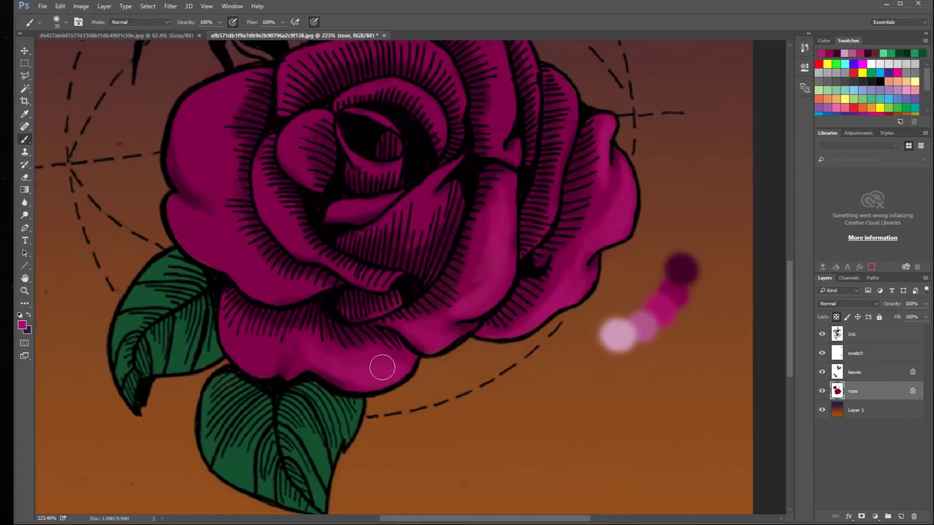
pyautogui.moveTo(270, 346); pyautogui.dragTo(233, 339)
pyautogui.moveTo(390, 305); pyautogui.dragTo(422, 365)
pyautogui.moveTo(297, 331)
pyautogui.mouseDown()
pyautogui.moveTo(244, 313)
pyautogui.moveTo(217, 267)
pyautogui.moveTo(222, 275)
pyautogui.mouseUp()
# Step: Add bright magenta midtones to the left-hand, inner and upper petals of the open rose
pyautogui.moveTo(257, 142); pyautogui.dragTo(238, 224)
pyautogui.moveTo(242, 238)
pyautogui.mouseDown()
pyautogui.moveTo(257, 309)
pyautogui.moveTo(256, 295)
pyautogui.moveTo(242, 301)
pyautogui.mouseUp()
pyautogui.moveTo(397, 407)
pyautogui.mouseDown()
pyautogui.moveTo(365, 364)
pyautogui.moveTo(320, 347)
pyautogui.moveTo(279, 272)
pyautogui.mouseUp()
pyautogui.moveTo(466, 255)
pyautogui.mouseDown()
pyautogui.moveTo(408, 242)
pyautogui.moveTo(387, 275)
pyautogui.moveTo(309, 276)
pyautogui.mouseUp()
pyautogui.moveTo(248, 203); pyautogui.dragTo(266, 247)
pyautogui.moveTo(355, 244); pyautogui.dragTo(327, 265)
pyautogui.moveTo(288, 209); pyautogui.dragTo(314, 217)
pyautogui.moveTo(277, 191)
pyautogui.mouseDown()
pyautogui.moveTo(250, 229)
pyautogui.moveTo(341, 247)
pyautogui.mouseUp()
pyautogui.moveTo(208, 214)
pyautogui.mouseDown()
pyautogui.moveTo(356, 224)
pyautogui.moveTo(320, 243)
pyautogui.mouseUp()
pyautogui.moveTo(278, 150)
pyautogui.mouseDown()
pyautogui.moveTo(227, 155)
pyautogui.moveTo(294, 171)
pyautogui.mouseUp()
pyautogui.moveTo(322, 169)
pyautogui.mouseDown()
pyautogui.moveTo(360, 250)
pyautogui.moveTo(372, 302)
pyautogui.mouseUp()
pyautogui.moveTo(367, 356); pyautogui.dragTo(381, 306)
pyautogui.moveTo(458, 147)
pyautogui.mouseDown()
pyautogui.moveTo(377, 323)
pyautogui.moveTo(399, 258)
pyautogui.mouseUp()
pyautogui.moveTo(386, 395); pyautogui.dragTo(383, 299)
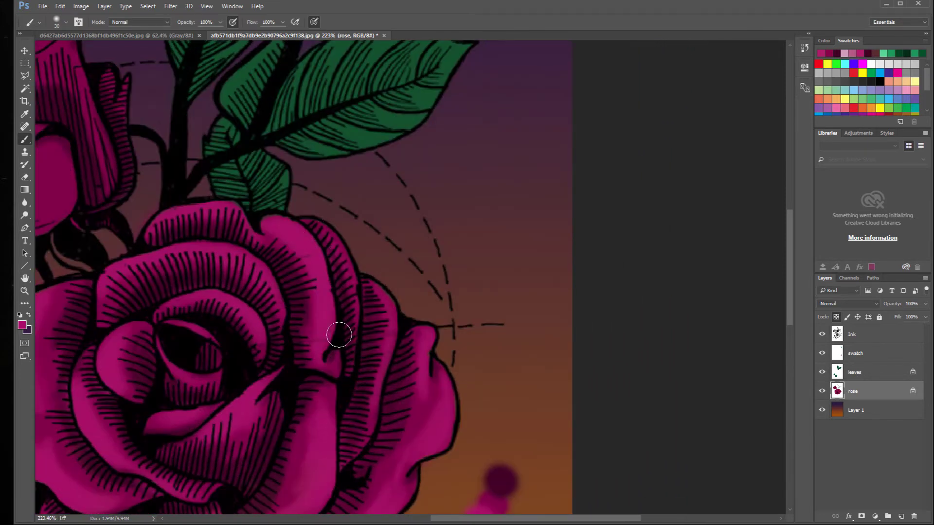
# Step: Sample the medium pink swatch and paint highlights on the outer right-hand petals and the large front petal
pyautogui.moveTo(339, 334); pyautogui.dragTo(515, 157)
pyautogui.keyDown('alt'); pyautogui.click(645, 363); pyautogui.keyUp('alt')
pyautogui.moveTo(473, 256); pyautogui.dragTo(423, 234)
pyautogui.moveTo(548, 134); pyautogui.dragTo(549, 198)
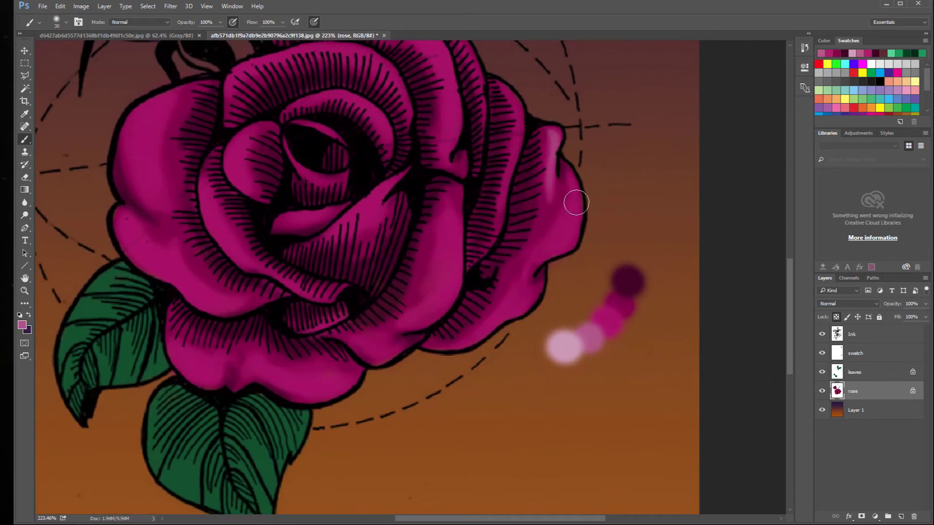
pyautogui.moveTo(550, 248); pyautogui.dragTo(570, 191)
pyautogui.moveTo(523, 270)
pyautogui.mouseDown()
pyautogui.moveTo(504, 315)
pyautogui.moveTo(451, 344)
pyautogui.mouseUp()
pyautogui.moveTo(445, 209)
pyautogui.mouseDown()
pyautogui.moveTo(442, 254)
pyautogui.moveTo(416, 314)
pyautogui.mouseUp()
# Step: Paint medium pink highlights along the upper petals and the inner petals around the open rose's centre
pyautogui.moveTo(518, 99); pyautogui.dragTo(499, 142)
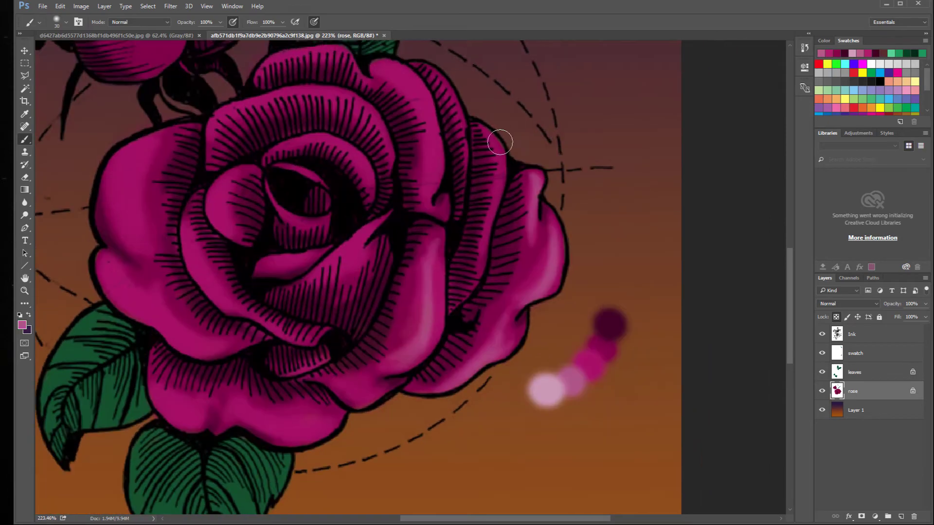
pyautogui.moveTo(444, 194); pyautogui.dragTo(418, 286)
pyautogui.moveTo(285, 156)
pyautogui.mouseDown()
pyautogui.moveTo(345, 187)
pyautogui.moveTo(426, 142)
pyautogui.mouseUp()
pyautogui.moveTo(435, 150); pyautogui.dragTo(386, 169)
pyautogui.moveTo(334, 243); pyautogui.dragTo(392, 200)
pyautogui.moveTo(408, 266)
pyautogui.mouseDown()
pyautogui.moveTo(444, 287)
pyautogui.moveTo(426, 322)
pyautogui.mouseUp()
pyautogui.moveTo(439, 238); pyautogui.dragTo(485, 265)
pyautogui.moveTo(356, 276); pyautogui.dragTo(336, 317)
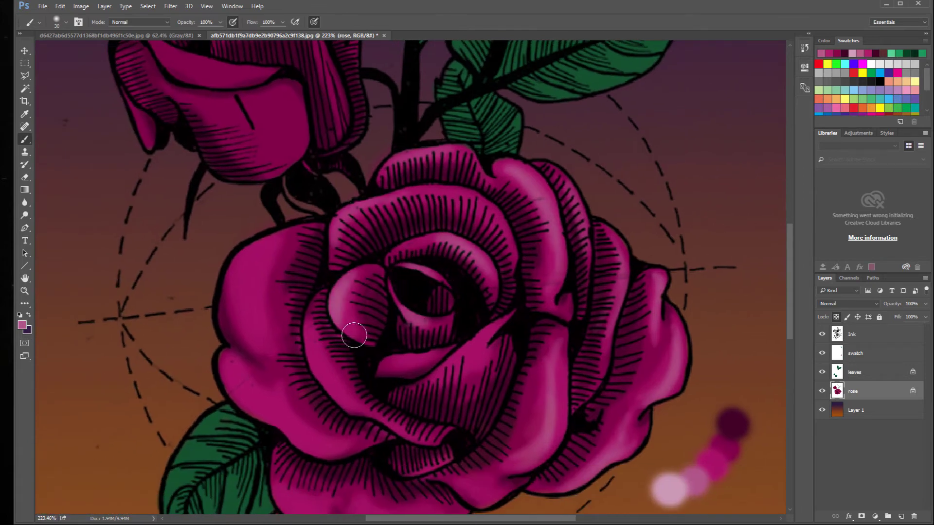
# Step: Add medium pink highlights to the left-hand, lower and central folded petals of the open rose
pyautogui.moveTo(497, 330)
pyautogui.mouseDown()
pyautogui.moveTo(474, 358)
pyautogui.moveTo(390, 360)
pyautogui.mouseUp()
pyautogui.moveTo(316, 337)
pyautogui.mouseDown()
pyautogui.moveTo(348, 404)
pyautogui.moveTo(406, 433)
pyautogui.mouseUp()
pyautogui.moveTo(274, 243)
pyautogui.mouseDown()
pyautogui.moveTo(235, 294)
pyautogui.moveTo(263, 346)
pyautogui.moveTo(269, 294)
pyautogui.moveTo(249, 356)
pyautogui.mouseUp()
pyautogui.moveTo(340, 393); pyautogui.dragTo(305, 382)
pyautogui.moveTo(315, 412); pyautogui.dragTo(299, 306)
pyautogui.moveTo(274, 323)
pyautogui.mouseDown()
pyautogui.moveTo(297, 362)
pyautogui.moveTo(381, 370)
pyautogui.mouseUp()
pyautogui.moveTo(436, 360); pyautogui.dragTo(388, 375)
pyautogui.moveTo(466, 335); pyautogui.dragTo(446, 323)
pyautogui.moveTo(351, 189)
pyautogui.mouseDown()
pyautogui.moveTo(364, 223)
pyautogui.moveTo(350, 242)
pyautogui.mouseUp()
# Step: Sample the palest pink swatch and brush the brightest highlights onto the open rose's petals
pyautogui.keyDown('alt'); pyautogui.click(656, 381); pyautogui.keyUp('alt')
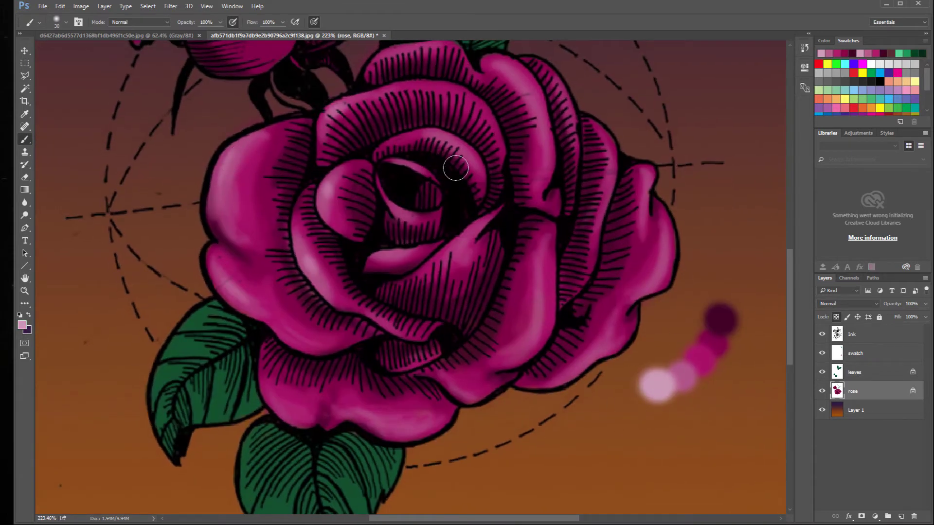
pyautogui.moveTo(488, 225)
pyautogui.mouseDown()
pyautogui.moveTo(424, 250)
pyautogui.moveTo(460, 300)
pyautogui.mouseUp()
pyautogui.moveTo(324, 370); pyautogui.dragTo(297, 306)
pyautogui.moveTo(385, 259); pyautogui.dragTo(253, 54)
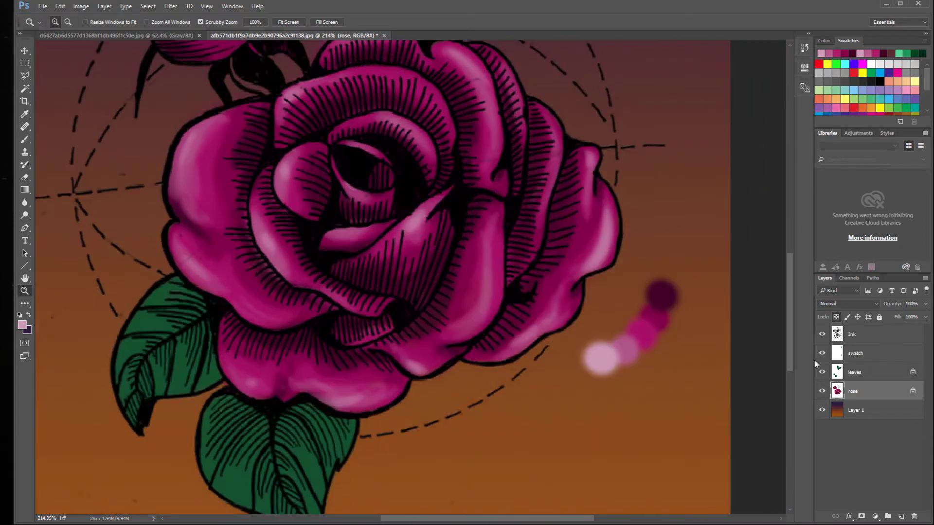
# Step: Select the swatch layer and move the magenta swatch row to the background above the rosebud
pyautogui.click(852, 355)
pyautogui.press('v')
pyautogui.moveTo(319, 196); pyautogui.dragTo(202, 177)
pyautogui.moveTo(213, 188); pyautogui.dragTo(236, 181)
pyautogui.moveTo(255, 344); pyautogui.dragTo(263, 334)
# Step: Select the rose layer, sample the darkest magenta swatches and brush shadows into the rosebud's petal folds
pyautogui.click(855, 373)
pyautogui.click(873, 388)
pyautogui.moveTo(344, 331)
pyautogui.mouseDown()
pyautogui.moveTo(310, 279)
pyautogui.moveTo(323, 280)
pyautogui.mouseUp()
pyautogui.press('z')
pyautogui.moveTo(322, 280); pyautogui.dragTo(299, 298)
pyautogui.press('b')
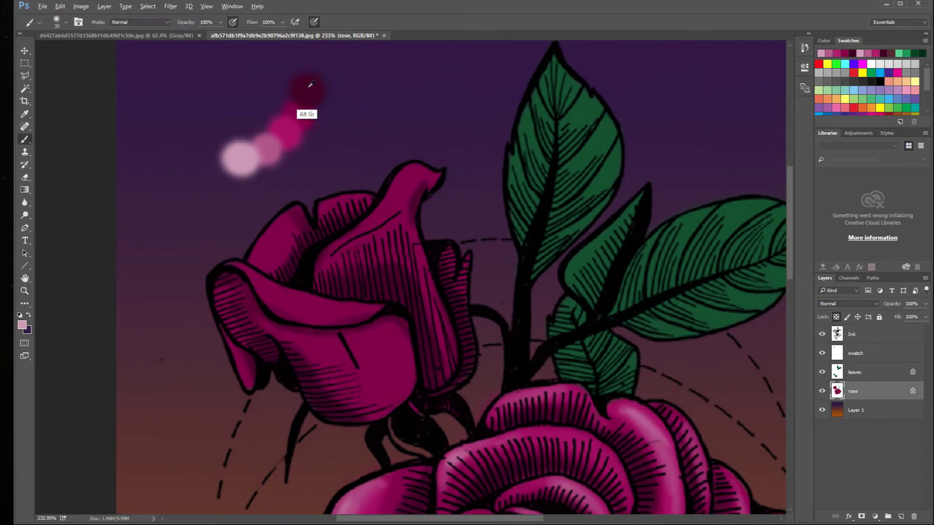
pyautogui.keyDown('alt'); pyautogui.click(310, 86); pyautogui.keyUp('alt')
pyautogui.moveTo(370, 293); pyautogui.dragTo(404, 307)
pyautogui.keyDown('alt'); pyautogui.click(298, 118); pyautogui.keyUp('alt')
pyautogui.moveTo(334, 274)
pyautogui.mouseDown()
pyautogui.moveTo(411, 280)
pyautogui.moveTo(400, 272)
pyautogui.mouseUp()
pyautogui.keyDown('alt'); pyautogui.click(304, 98); pyautogui.keyUp('alt')
# Step: Sample the bright magenta and medium pink swatches and brush lighter tones onto the rosebud's front, side and rear petals
pyautogui.keyDown('alt'); pyautogui.click(284, 128); pyautogui.keyUp('alt')
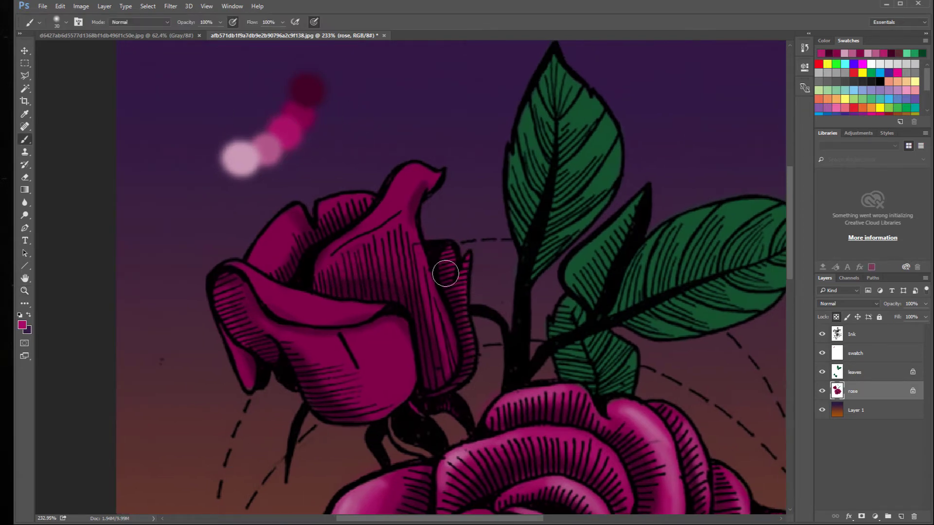
pyautogui.keyDown('alt'); pyautogui.click(267, 142); pyautogui.keyUp('alt')
pyautogui.moveTo(254, 272)
pyautogui.mouseDown()
pyautogui.moveTo(375, 309)
pyautogui.moveTo(350, 309)
pyautogui.mouseUp()
pyautogui.moveTo(253, 307); pyautogui.dragTo(264, 322)
pyautogui.moveTo(248, 386); pyautogui.dragTo(241, 363)
pyautogui.moveTo(392, 375)
pyautogui.mouseDown()
pyautogui.moveTo(403, 377)
pyautogui.moveTo(367, 348)
pyautogui.moveTo(396, 364)
pyautogui.mouseUp()
pyautogui.moveTo(312, 299); pyautogui.dragTo(319, 325)
pyautogui.keyDown('alt'); pyautogui.click(276, 175); pyautogui.keyUp('alt')
pyautogui.moveTo(448, 346)
pyautogui.mouseDown()
pyautogui.moveTo(400, 213)
pyautogui.moveTo(433, 184)
pyautogui.moveTo(366, 224)
pyautogui.moveTo(387, 198)
pyautogui.moveTo(311, 281)
pyautogui.mouseUp()
pyautogui.moveTo(339, 209)
pyautogui.mouseDown()
pyautogui.moveTo(313, 211)
pyautogui.moveTo(358, 207)
pyautogui.mouseUp()
pyautogui.moveTo(299, 227)
pyautogui.mouseDown()
pyautogui.moveTo(225, 271)
pyautogui.moveTo(290, 305)
pyautogui.moveTo(270, 302)
pyautogui.mouseUp()
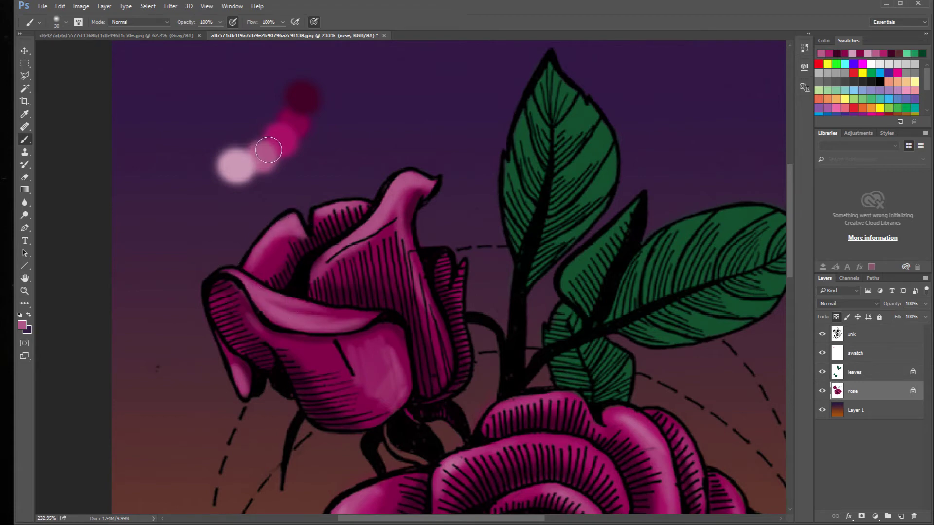
# Step: Sample the medium and palest pink swatches and blend the brightest highlights along the rosebud's folded petals
pyautogui.keyDown('alt'); pyautogui.click(265, 295); pyautogui.keyUp('alt')
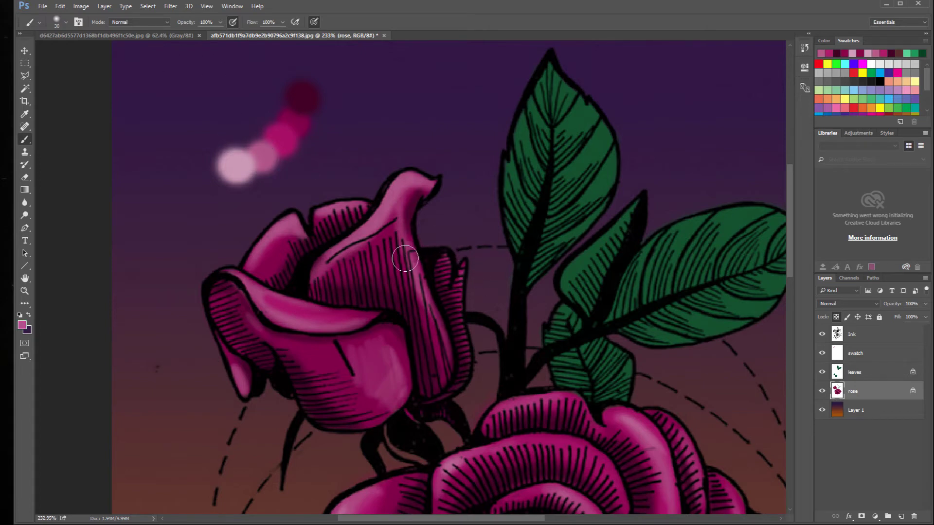
pyautogui.keyDown('alt'); pyautogui.click(293, 215); pyautogui.keyUp('alt')
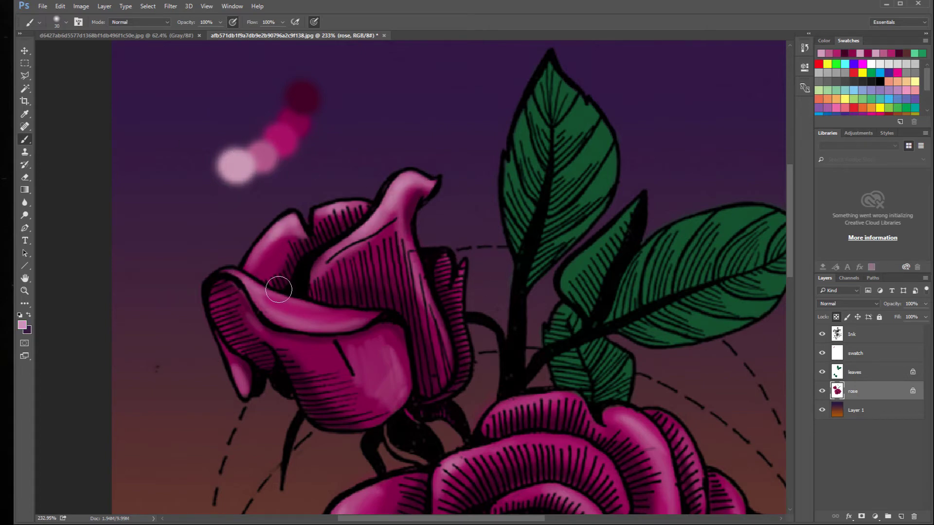
pyautogui.keyDown('alt'); pyautogui.click(290, 158); pyautogui.keyUp('alt')
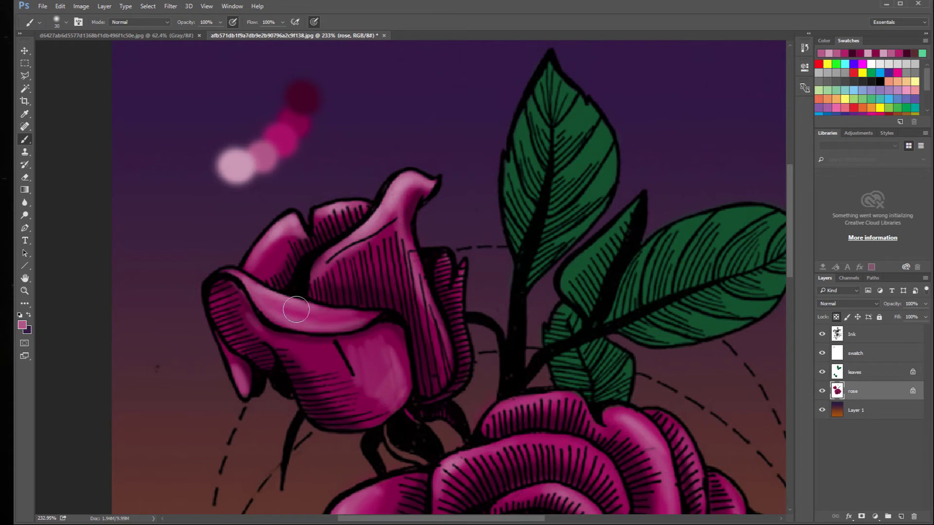
pyautogui.keyDown('alt'); pyautogui.click(287, 147); pyautogui.keyUp('alt')
pyautogui.moveTo(358, 314)
pyautogui.mouseDown()
pyautogui.moveTo(334, 294)
pyautogui.moveTo(364, 290)
pyautogui.moveTo(318, 301)
pyautogui.mouseUp()
pyautogui.keyDown('alt'); pyautogui.click(352, 306); pyautogui.keyUp('alt')
pyautogui.keyDown('alt'); pyautogui.click(243, 159); pyautogui.keyUp('alt')
pyautogui.moveTo(252, 282)
pyautogui.mouseDown()
pyautogui.moveTo(265, 300)
pyautogui.moveTo(284, 298)
pyautogui.moveTo(323, 326)
pyautogui.mouseUp()
pyautogui.keyDown('alt'); pyautogui.click(263, 161); pyautogui.keyUp('alt')
# Step: Select the swatch layer and move the green swatch row to the background above the upper leaves
pyautogui.press('z')
pyautogui.moveTo(419, 313); pyautogui.dragTo(348, 317)
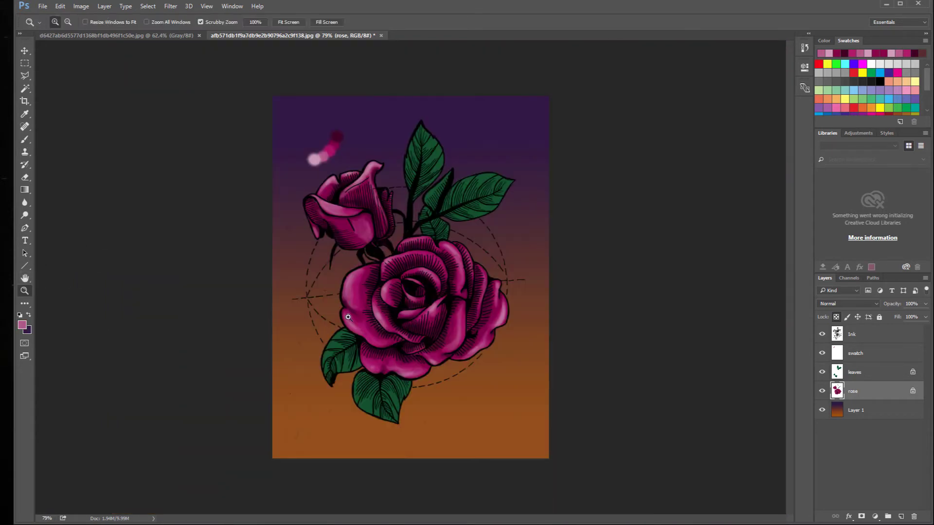
pyautogui.click(434, 200)
pyautogui.click(440, 197)
pyautogui.click(396, 246)
pyautogui.moveTo(444, 161); pyautogui.dragTo(378, 246)
pyautogui.click(851, 372)
pyautogui.press('v')
pyautogui.moveTo(73, 91)
pyautogui.mouseDown()
pyautogui.moveTo(506, 251)
pyautogui.moveTo(448, 251)
pyautogui.moveTo(73, 471)
pyautogui.moveTo(414, 215)
pyautogui.mouseUp()
pyautogui.hotkey('ctrl', 'z')
pyautogui.click(859, 354)
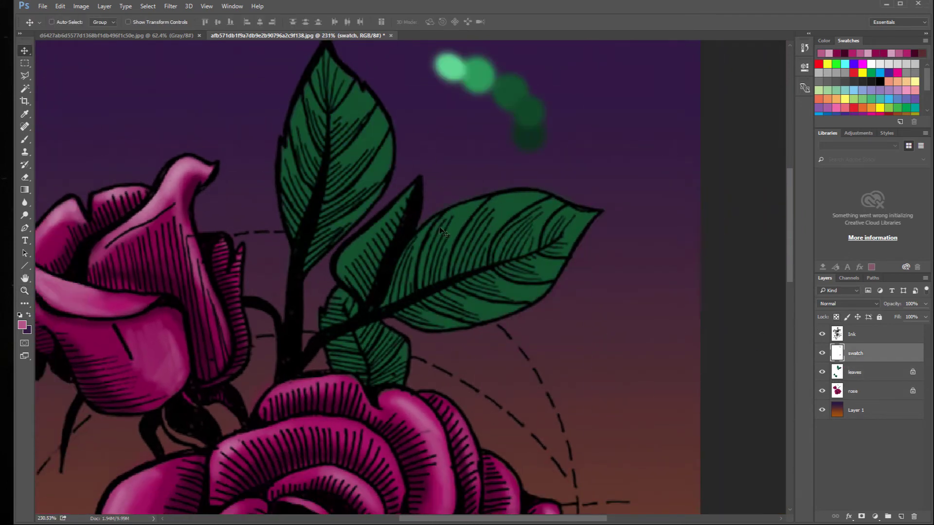
# Step: Select the leaves layer, sample the darkest green swatch and brush shadows along the midribs and bases of the upper leaves
pyautogui.press('b')
pyautogui.keyDown('ctrl'); pyautogui.click(348, 213); pyautogui.keyUp('ctrl')
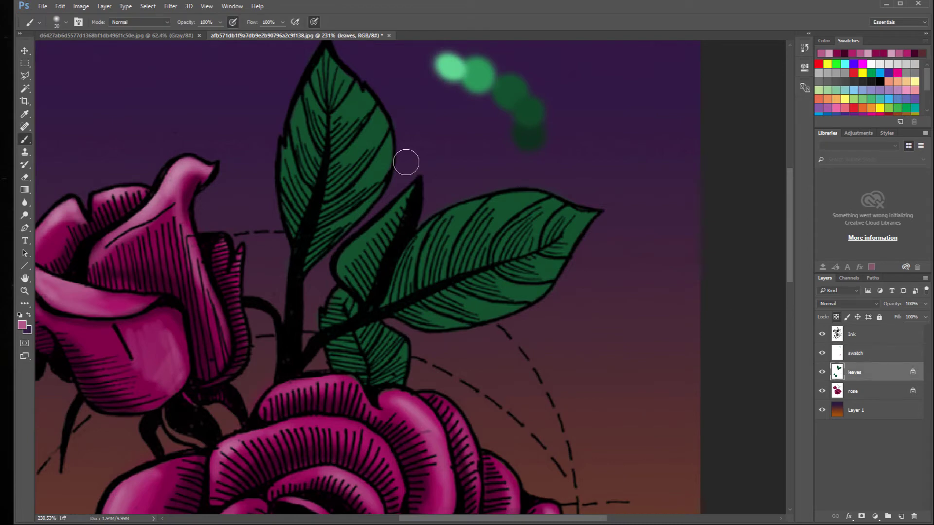
pyautogui.keyDown('alt'); pyautogui.click(524, 141); pyautogui.keyUp('alt')
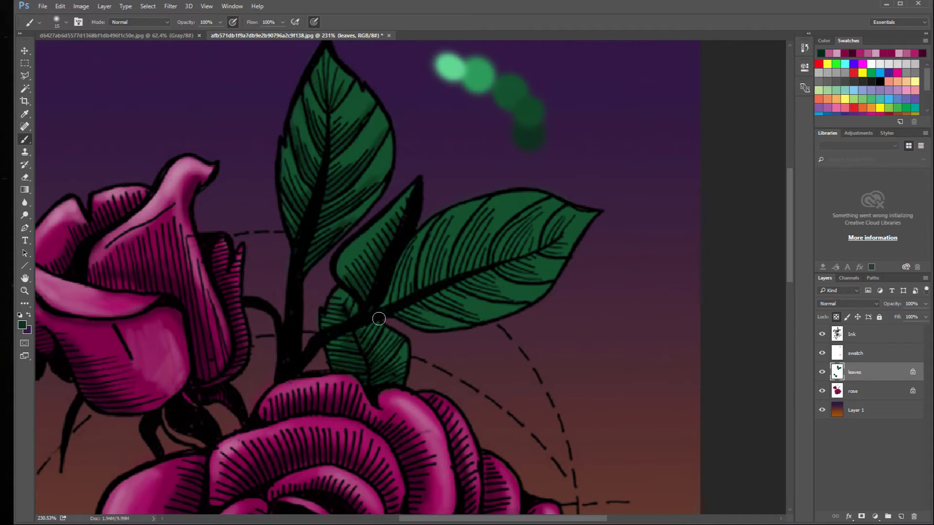
pyautogui.moveTo(379, 319)
pyautogui.mouseDown()
pyautogui.moveTo(398, 263)
pyautogui.moveTo(437, 277)
pyautogui.mouseUp()
pyautogui.moveTo(412, 305)
pyautogui.mouseDown()
pyautogui.moveTo(539, 266)
pyautogui.moveTo(540, 248)
pyautogui.moveTo(568, 230)
pyautogui.moveTo(495, 248)
pyautogui.moveTo(521, 273)
pyautogui.moveTo(461, 243)
pyautogui.mouseUp()
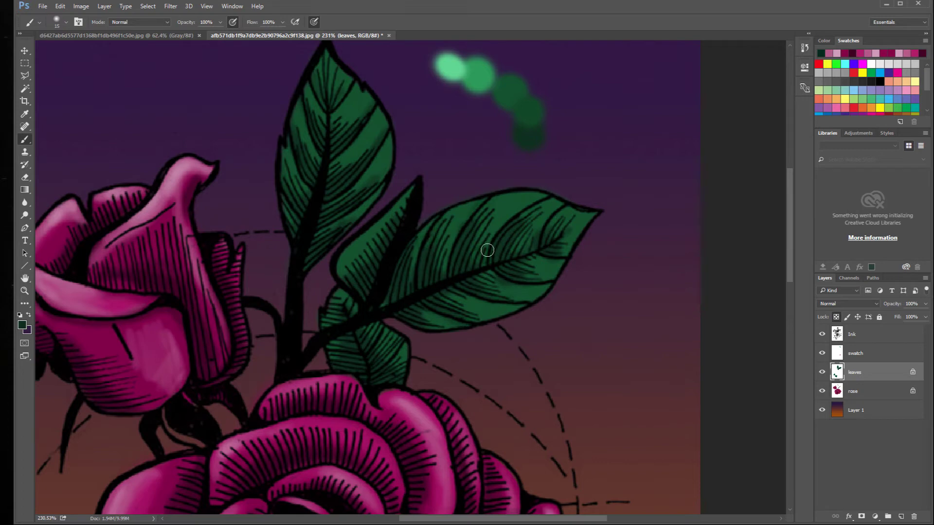
pyautogui.moveTo(550, 263); pyautogui.dragTo(512, 265)
# Step: Sample the mid-dark green swatches and blend them over the shadows on the upper leaves
pyautogui.keyDown('alt'); pyautogui.click(520, 116); pyautogui.keyUp('alt')
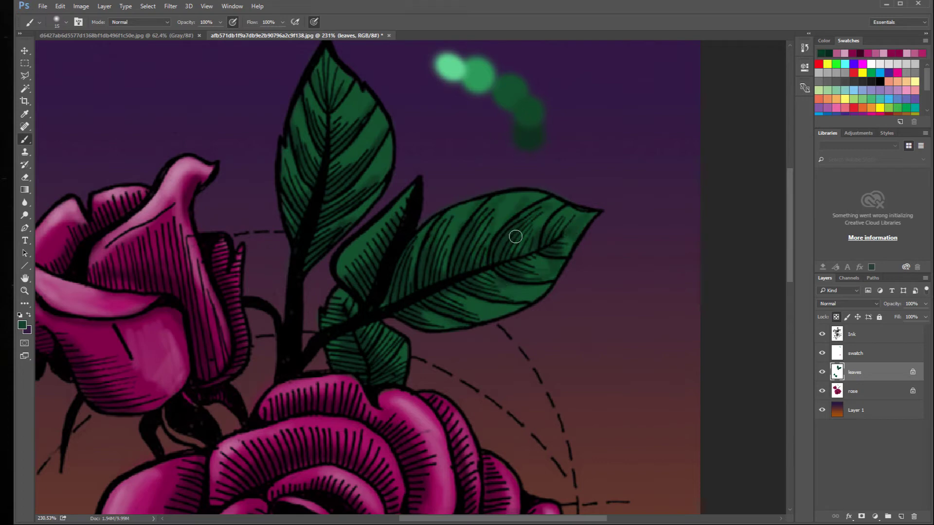
pyautogui.moveTo(526, 218); pyautogui.dragTo(536, 193)
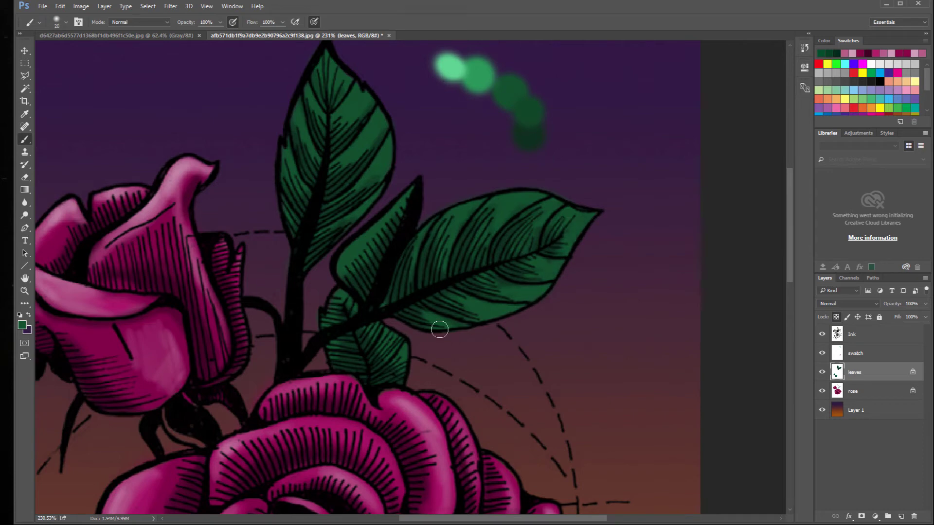
pyautogui.moveTo(341, 55); pyautogui.dragTo(286, 182)
pyautogui.keyDown('alt'); pyautogui.click(506, 121); pyautogui.keyUp('alt')
# Step: Sample the light green swatch and brush highlights along the outer edges of all the upper leaves
pyautogui.keyDown('alt'); pyautogui.click(465, 109); pyautogui.keyUp('alt')
pyautogui.moveTo(360, 112)
pyautogui.mouseDown()
pyautogui.moveTo(348, 240)
pyautogui.moveTo(357, 170)
pyautogui.moveTo(340, 115)
pyautogui.mouseUp()
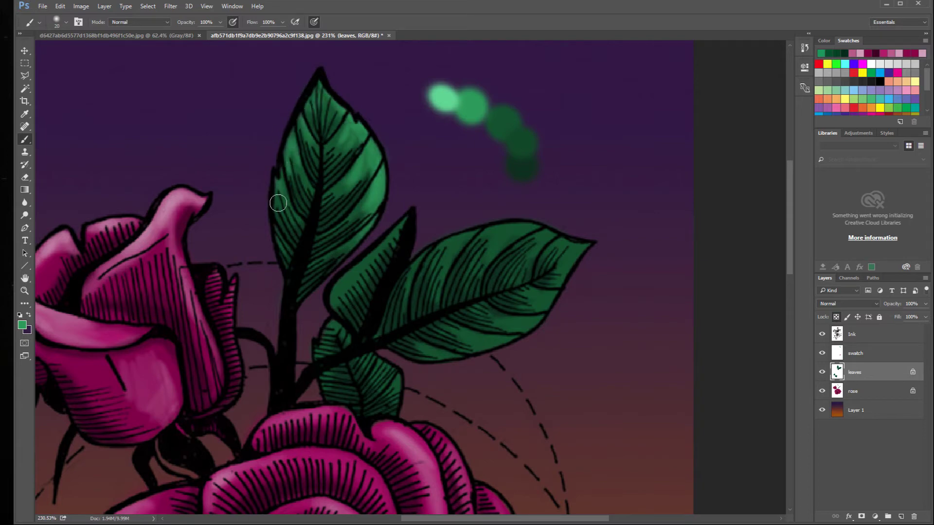
pyautogui.moveTo(397, 236)
pyautogui.mouseDown()
pyautogui.moveTo(345, 273)
pyautogui.moveTo(337, 301)
pyautogui.moveTo(429, 240)
pyautogui.moveTo(484, 230)
pyautogui.moveTo(465, 233)
pyautogui.moveTo(595, 246)
pyautogui.moveTo(499, 345)
pyautogui.moveTo(577, 249)
pyautogui.mouseUp()
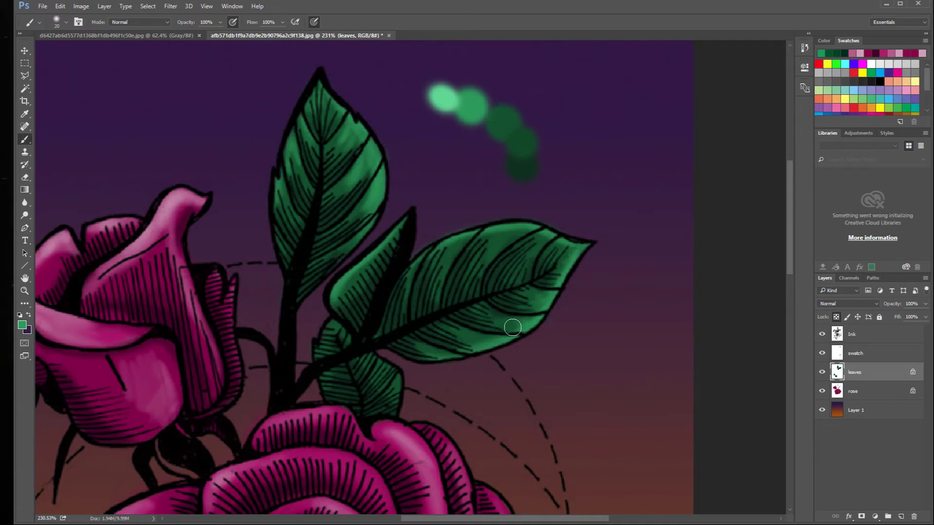
pyautogui.moveTo(513, 327)
pyautogui.mouseDown()
pyautogui.moveTo(427, 267)
pyautogui.moveTo(521, 227)
pyautogui.moveTo(501, 242)
pyautogui.moveTo(555, 240)
pyautogui.mouseUp()
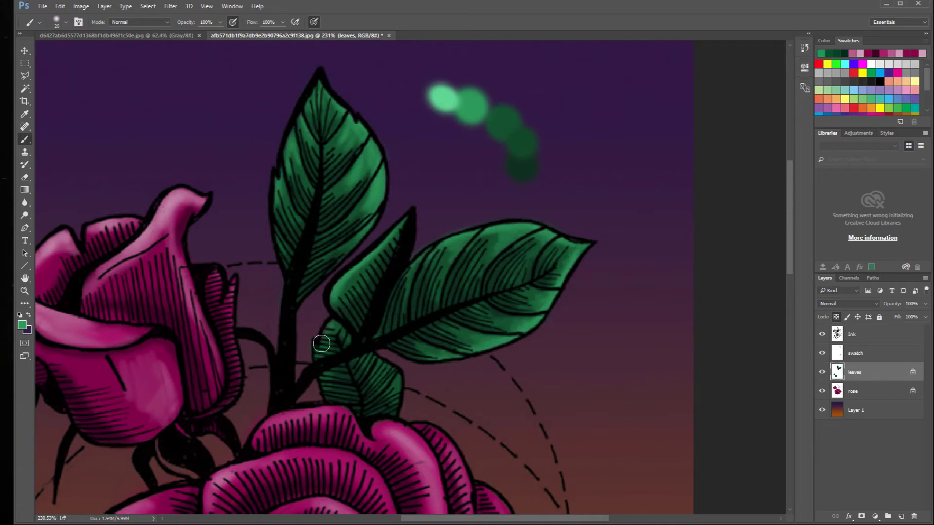
pyautogui.moveTo(321, 344); pyautogui.dragTo(399, 381)
# Step: Sample the palest green swatch and add the brightest highlights to the edges of the upper leaves
pyautogui.keyDown('alt'); pyautogui.click(427, 119); pyautogui.keyUp('alt')
pyautogui.moveTo(355, 128); pyautogui.dragTo(340, 113)
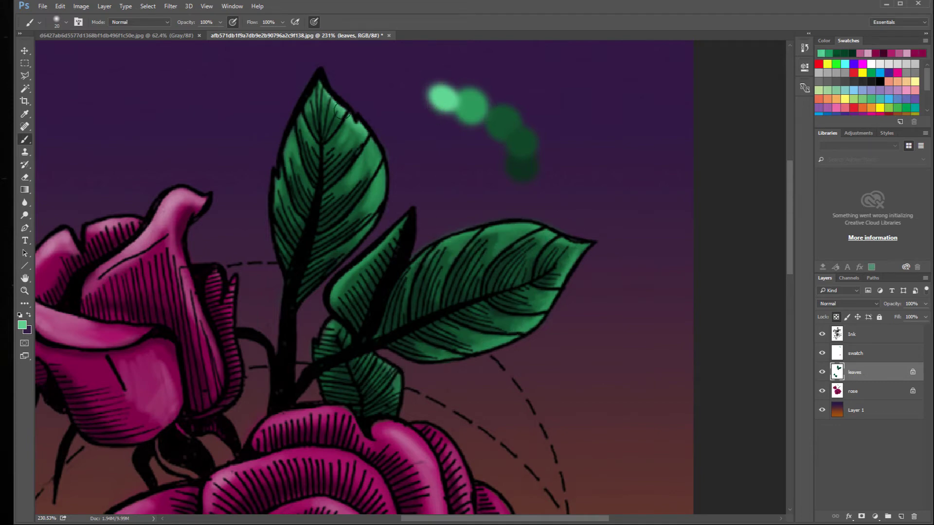
pyautogui.moveTo(364, 147)
pyautogui.mouseDown()
pyautogui.moveTo(378, 187)
pyautogui.moveTo(431, 242)
pyautogui.moveTo(571, 247)
pyautogui.moveTo(362, 364)
pyautogui.moveTo(315, 316)
pyautogui.moveTo(364, 297)
pyautogui.mouseUp()
pyautogui.moveTo(509, 269); pyautogui.dragTo(566, 446)
# Step: Select the swatch layer and move the green swatch row to the background beside the lower leaves
pyautogui.press('z')
pyautogui.moveTo(273, 285); pyautogui.dragTo(224, 321)
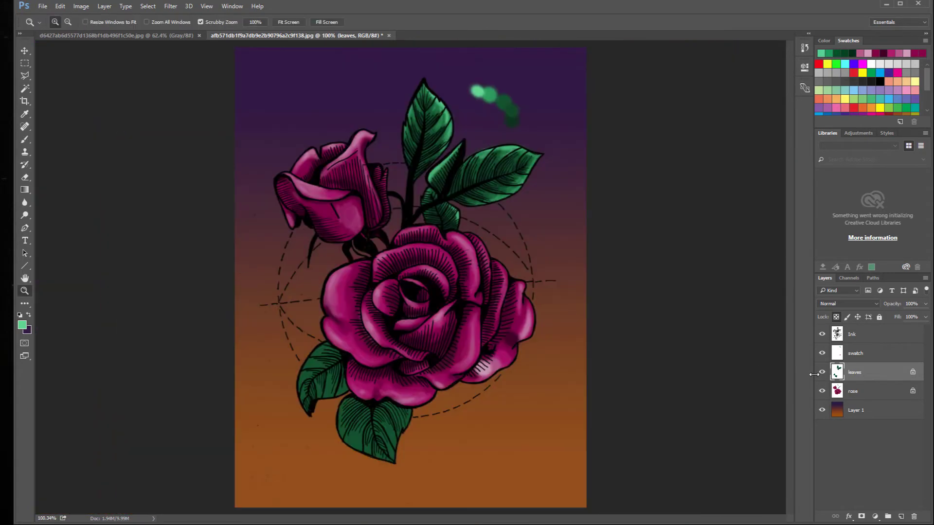
pyautogui.click(856, 354)
pyautogui.press('v')
pyautogui.moveTo(486, 87)
pyautogui.mouseDown()
pyautogui.moveTo(297, 436)
pyautogui.moveTo(313, 359)
pyautogui.moveTo(117, 147)
pyautogui.mouseUp()
# Step: Select the leaves layer, sample the darkest green swatch and shade the two lower leaves where they meet the rose
pyautogui.click(856, 375)
pyautogui.press('z')
pyautogui.click(340, 435)
pyautogui.click(340, 437)
pyautogui.press('b')
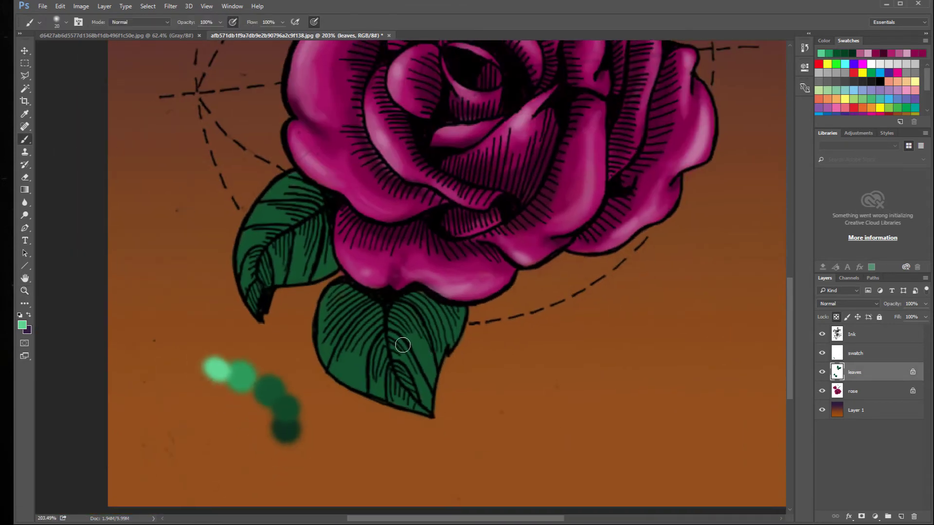
pyautogui.keyDown('alt'); pyautogui.click(286, 430); pyautogui.keyUp('alt')
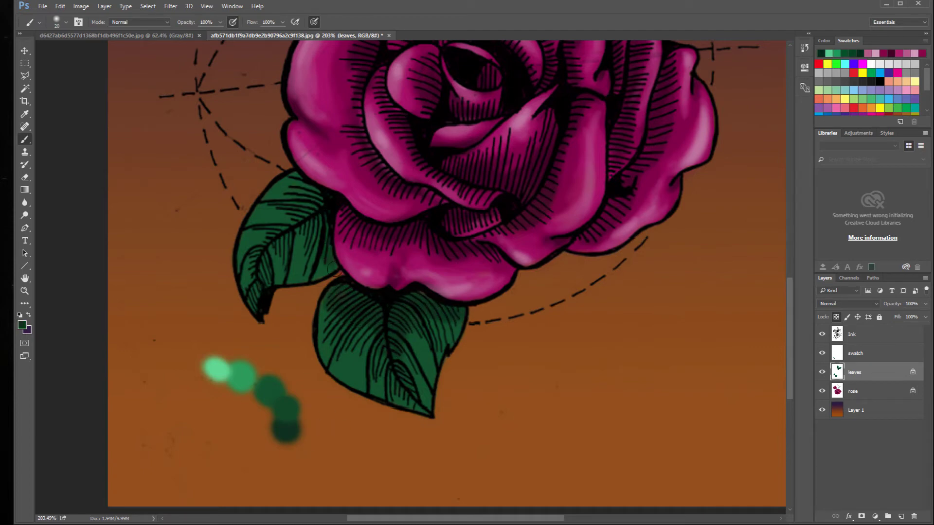
pyautogui.moveTo(316, 206); pyautogui.dragTo(280, 215)
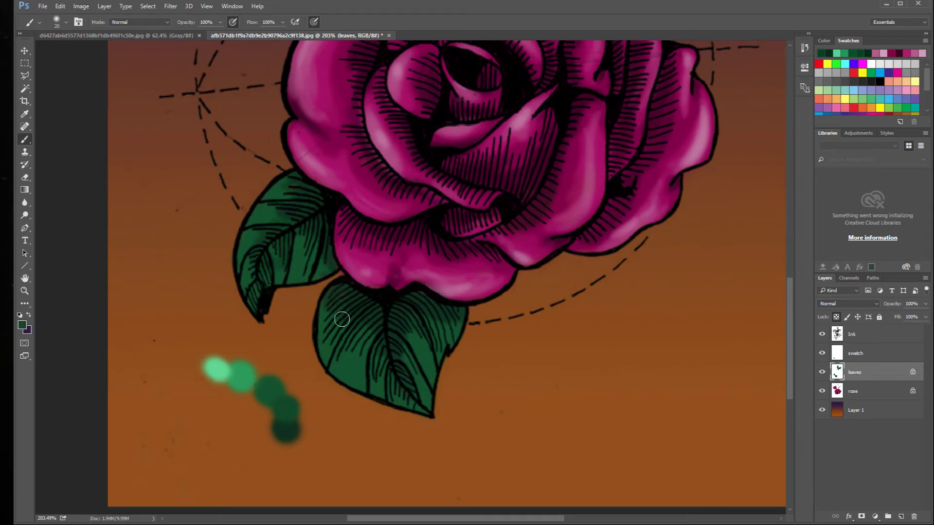
# Step: Sample the mid and light green swatches and brush lighter tones along the outer edges of the two lower leaves
pyautogui.keyDown('alt'); pyautogui.click(275, 382); pyautogui.keyUp('alt')
pyautogui.keyDown('alt'); pyautogui.click(248, 378); pyautogui.keyUp('alt')
pyautogui.moveTo(334, 368); pyautogui.dragTo(377, 390)
pyautogui.moveTo(322, 313)
pyautogui.mouseDown()
pyautogui.moveTo(350, 386)
pyautogui.moveTo(323, 313)
pyautogui.mouseUp()
pyautogui.moveTo(464, 313)
pyautogui.mouseDown()
pyautogui.moveTo(428, 407)
pyautogui.moveTo(358, 382)
pyautogui.mouseUp()
pyautogui.moveTo(335, 269); pyautogui.dragTo(280, 292)
pyautogui.moveTo(327, 247); pyautogui.dragTo(287, 304)
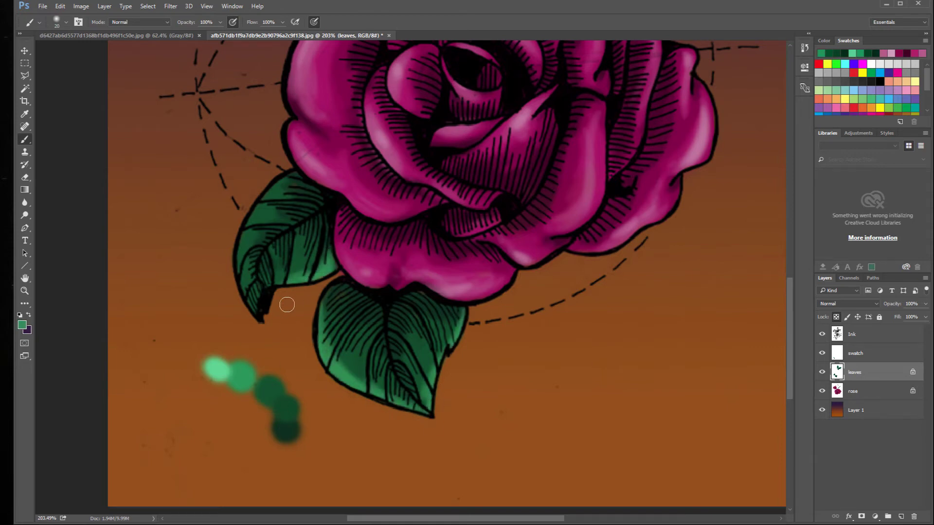
pyautogui.rightClick(295, 305)
pyautogui.click(267, 190)
pyautogui.moveTo(296, 176)
pyautogui.mouseDown()
pyautogui.moveTo(242, 254)
pyautogui.moveTo(252, 302)
pyautogui.mouseUp()
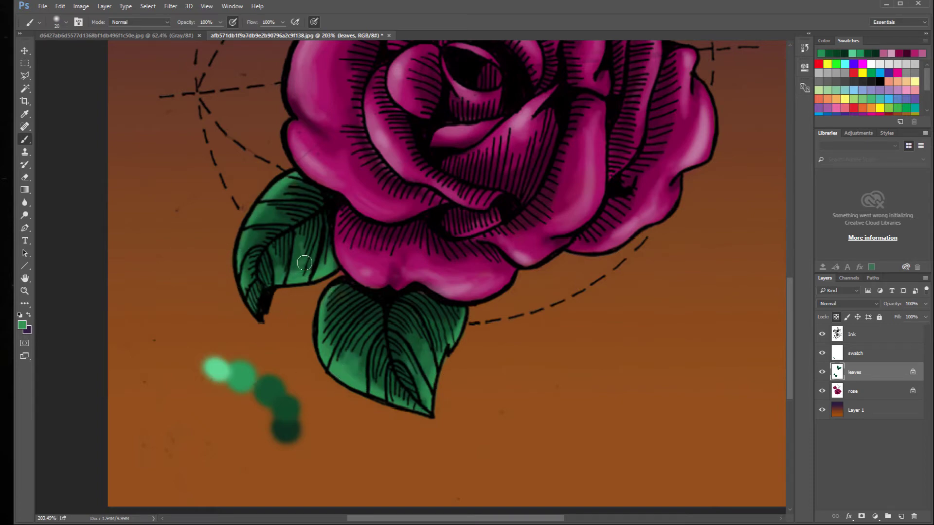
# Step: Sample the palest green swatch and brush the brightest highlights along the edges of both lower leaves
pyautogui.press('alt')
pyautogui.keyDown('alt'); pyautogui.click(219, 356); pyautogui.keyUp('alt')
pyautogui.keyDown('alt'); pyautogui.click(215, 366); pyautogui.keyUp('alt')
pyautogui.moveTo(262, 204)
pyautogui.mouseDown()
pyautogui.moveTo(283, 175)
pyautogui.moveTo(247, 227)
pyautogui.mouseUp()
pyautogui.moveTo(282, 279); pyautogui.dragTo(324, 276)
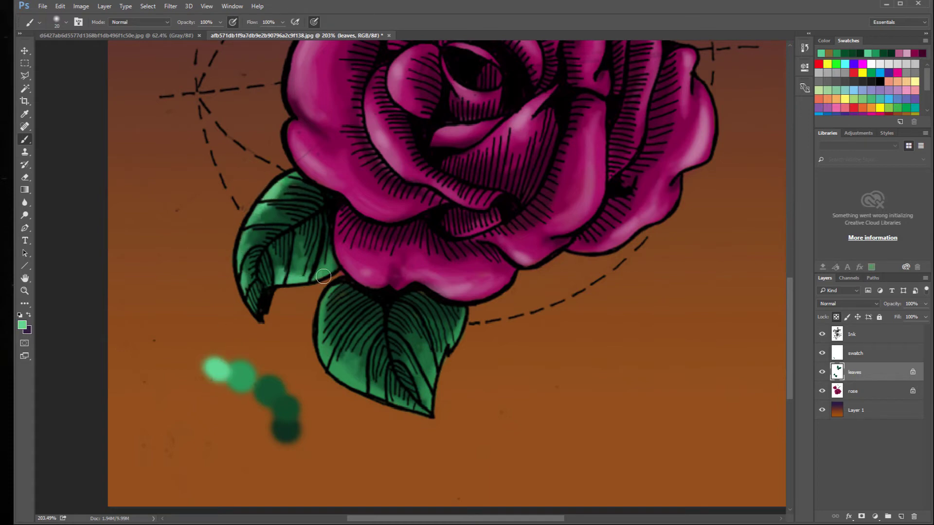
pyautogui.moveTo(320, 317)
pyautogui.mouseDown()
pyautogui.moveTo(323, 362)
pyautogui.moveTo(428, 414)
pyautogui.mouseUp()
pyautogui.moveTo(427, 382); pyautogui.dragTo(434, 413)
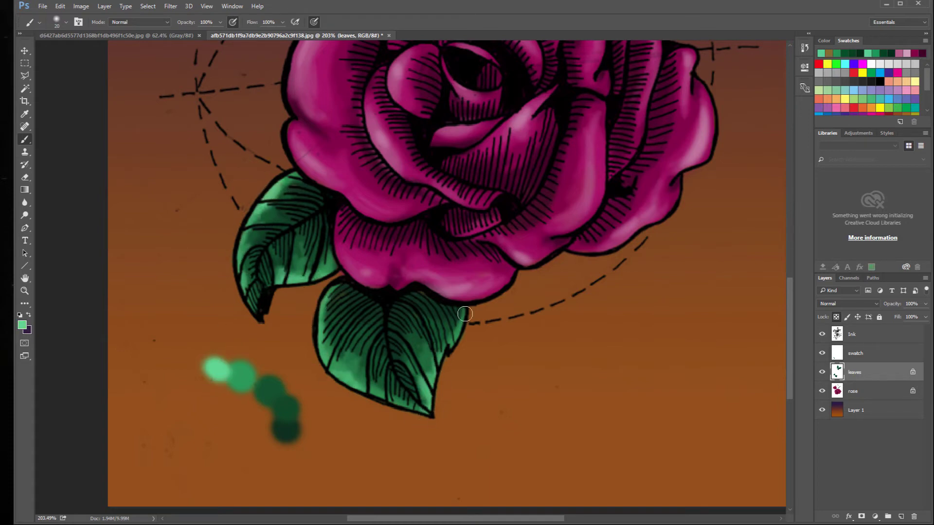
# Step: Hide the swatch layer and unlock the transparent pixels on the leaves layer
pyautogui.click(25, 291)
pyautogui.moveTo(452, 296); pyautogui.dragTo(282, 292)
pyautogui.moveTo(419, 213); pyautogui.dragTo(350, 189)
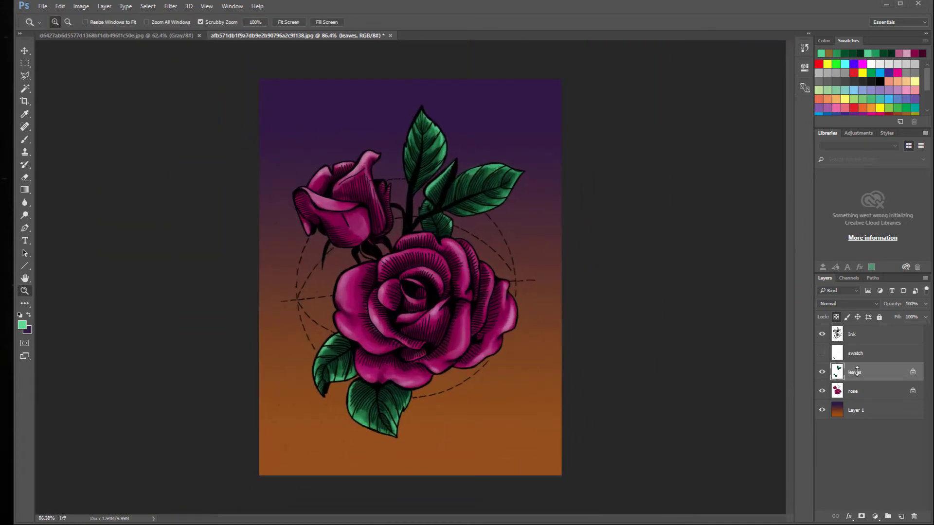
pyautogui.click(359, 254)
pyautogui.click(359, 254)
pyautogui.click(358, 253)
# Step: Set the foreground colour to green #068d48 and brush thin green accents onto the sepals beneath the rosebud
pyautogui.click(25, 140)
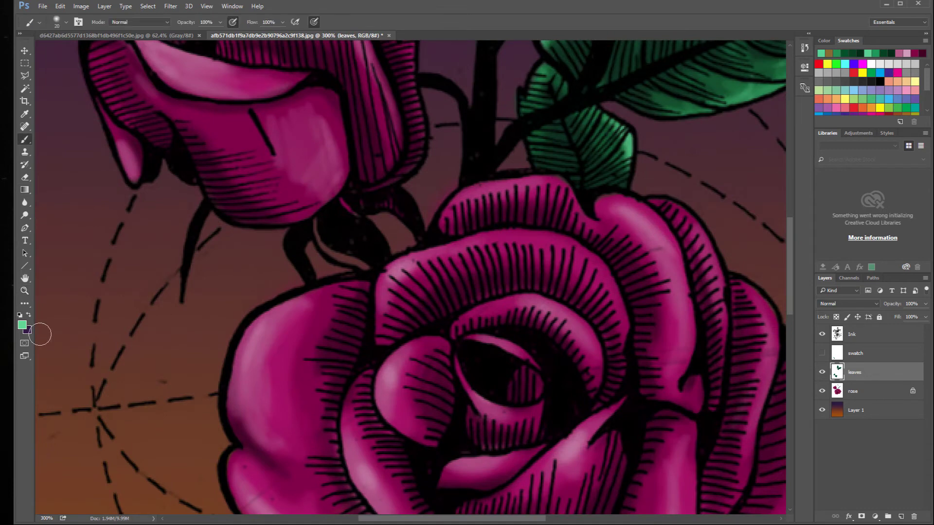
pyautogui.click(22, 325)
pyautogui.moveTo(758, 190); pyautogui.dragTo(752, 166)
pyautogui.click(856, 134)
pyautogui.click(22, 325)
pyautogui.click(748, 173)
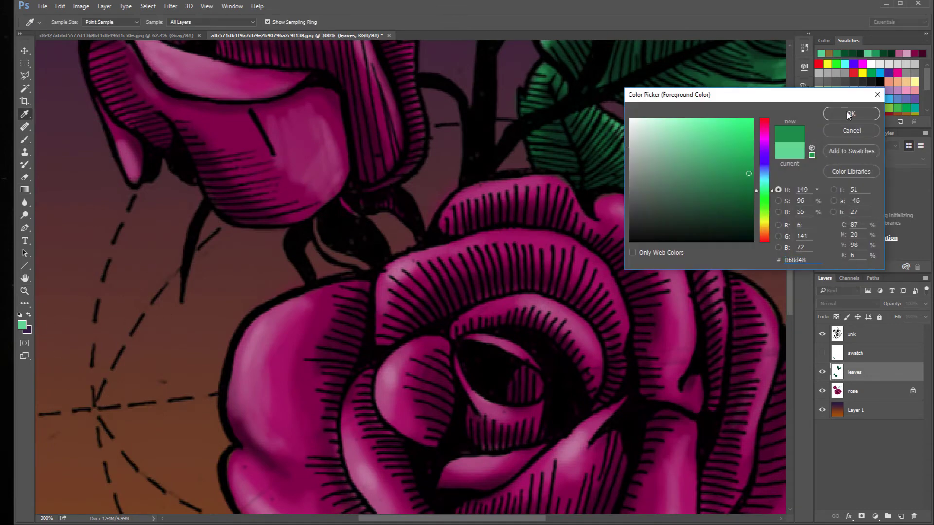
pyautogui.click(850, 114)
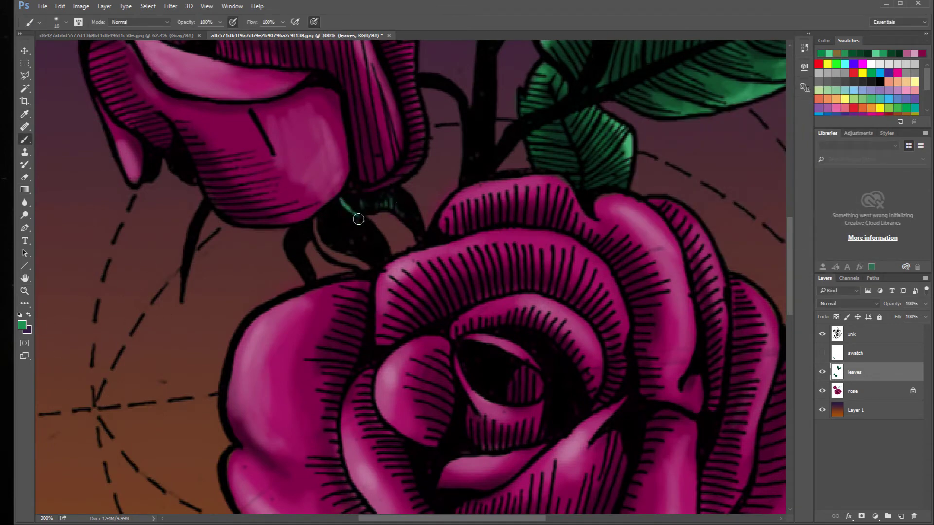
pyautogui.click(25, 291)
pyautogui.hotkey('ctrl', '0')
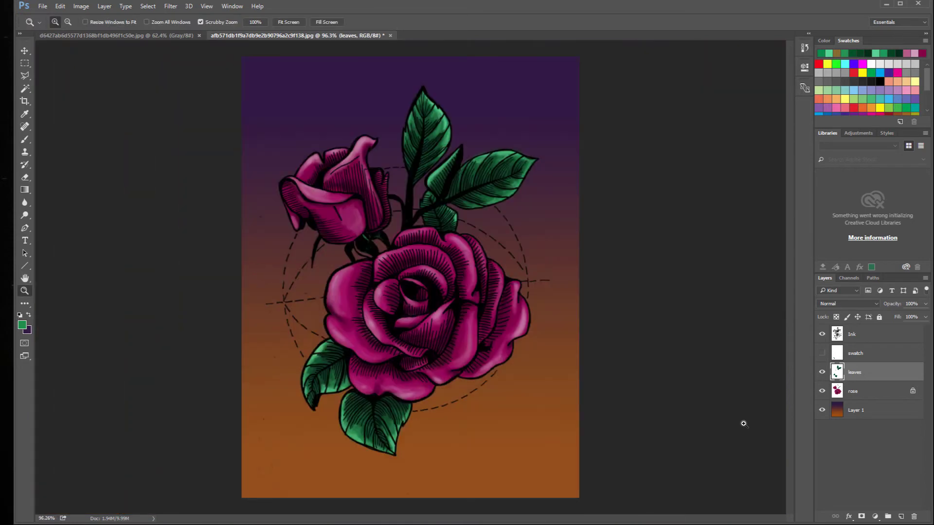
# Step: Add a layer mask to the leaves layer and select the Ink layer
pyautogui.click(861, 519)
pyautogui.click(856, 334)
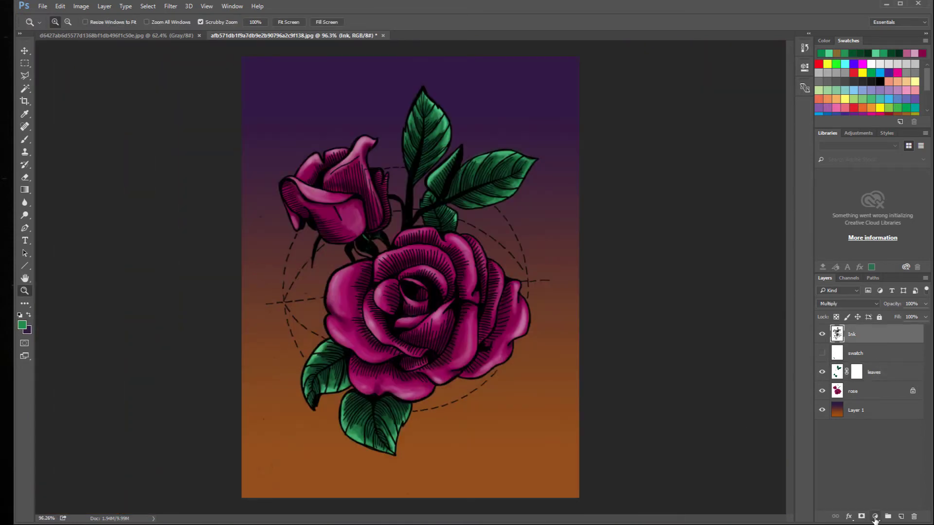
pyautogui.click(874, 516)
pyautogui.click(872, 401)
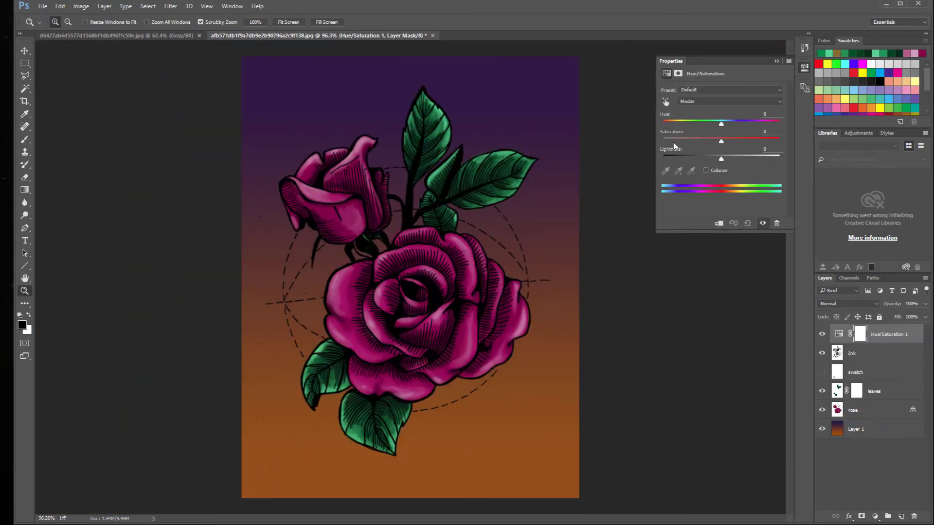
pyautogui.hotkey('ctrl', 'z')
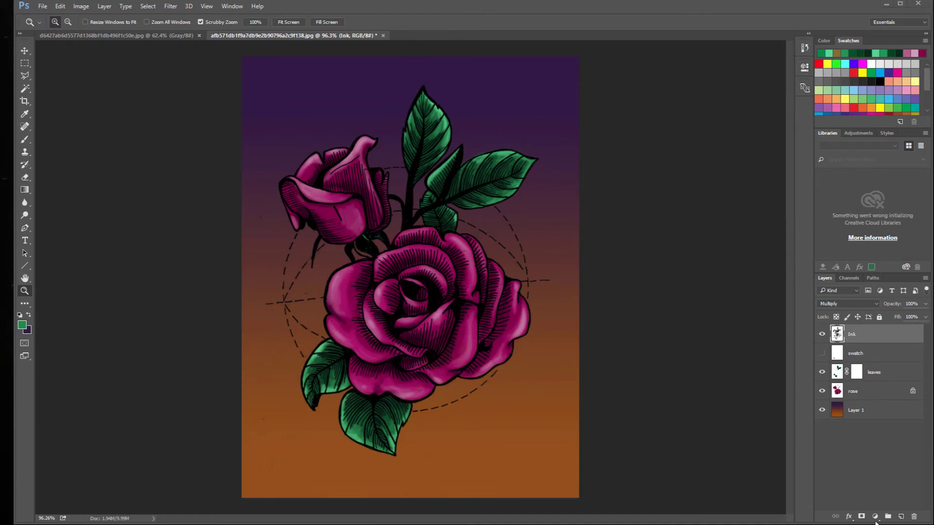
# Step: Add a Hue/Saturation adjustment layer above the Ink layer
pyautogui.click(875, 517)
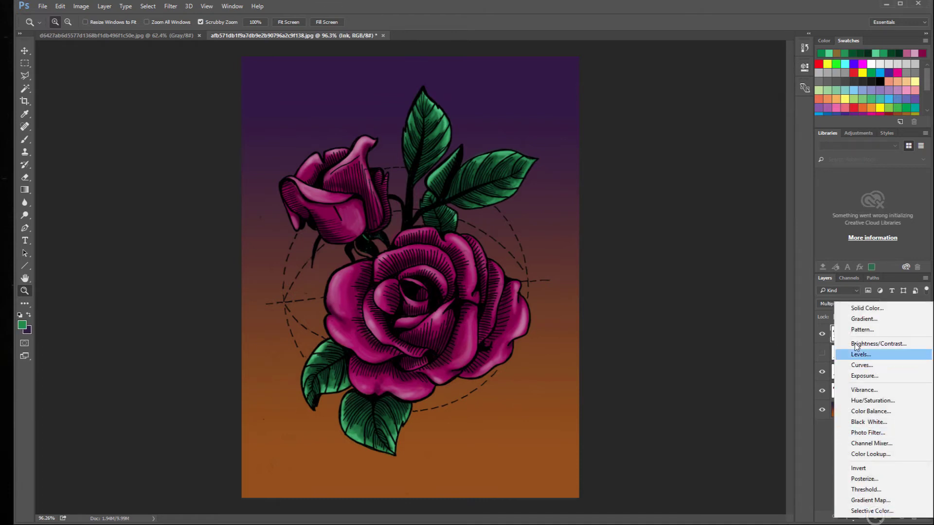
pyautogui.click(868, 401)
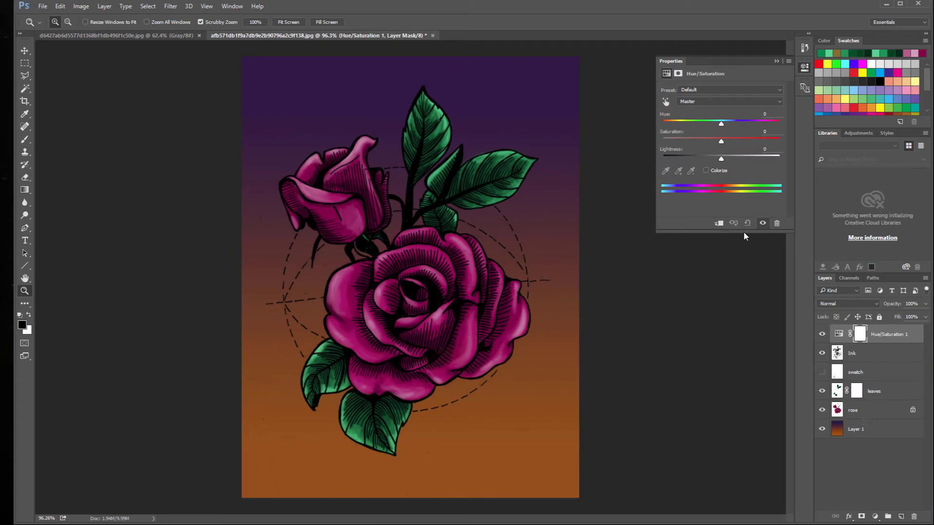
# Step: Set the adjustment to Hue +13, Saturation +10 and Lightness -12, and add a Brightness/Contrast adjustment layer with brightness 46 and contrast 40
pyautogui.moveTo(720, 141)
pyautogui.mouseDown()
pyautogui.moveTo(734, 140)
pyautogui.moveTo(728, 128)
pyautogui.mouseUp()
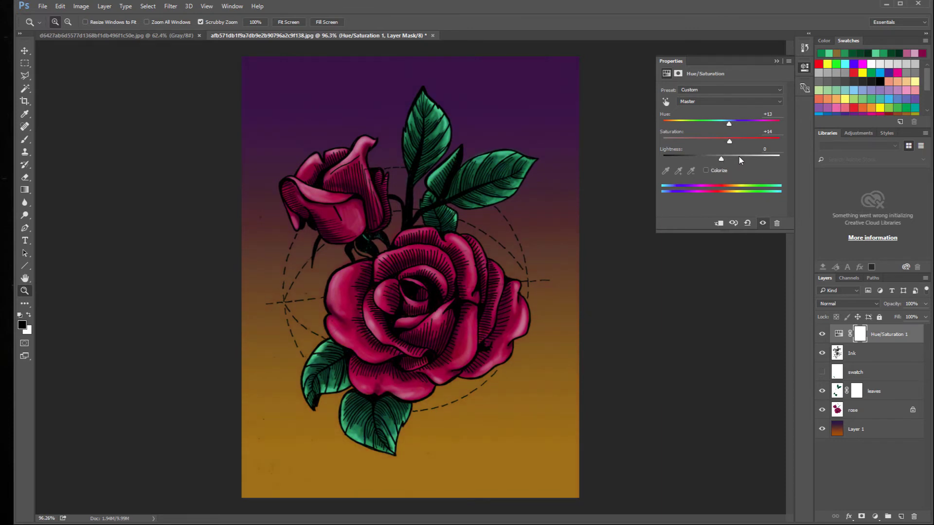
pyautogui.click(875, 516)
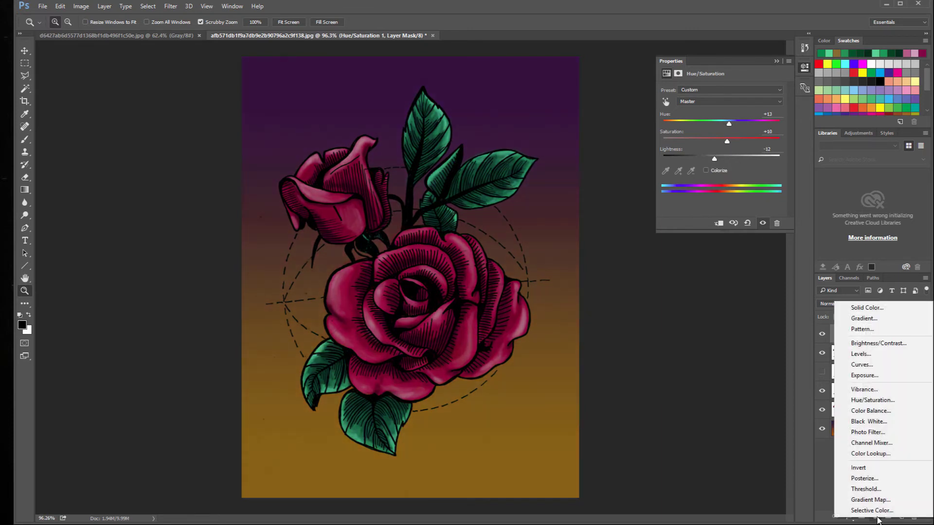
pyautogui.click(868, 343)
pyautogui.moveTo(720, 112); pyautogui.dragTo(732, 114)
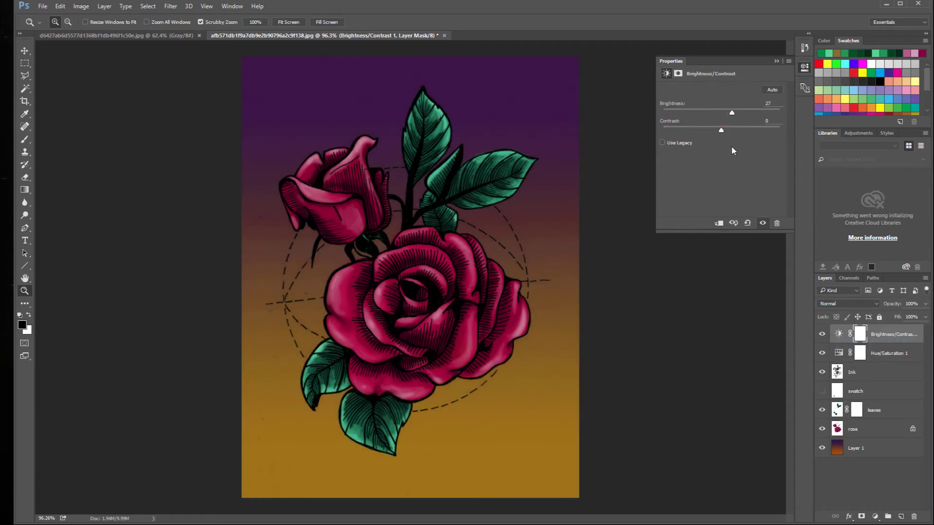
pyautogui.moveTo(730, 114)
pyautogui.mouseDown()
pyautogui.moveTo(713, 118)
pyautogui.moveTo(733, 118)
pyautogui.mouseUp()
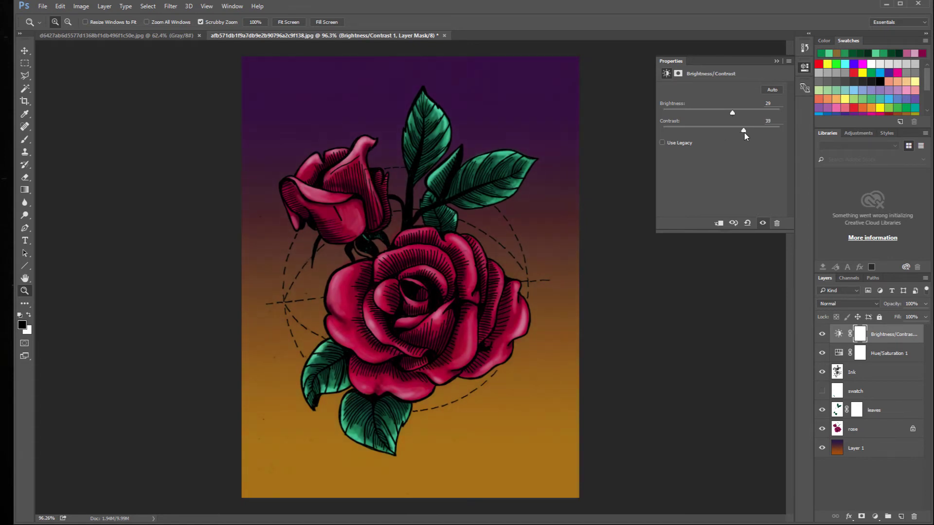
pyautogui.moveTo(730, 114); pyautogui.dragTo(739, 115)
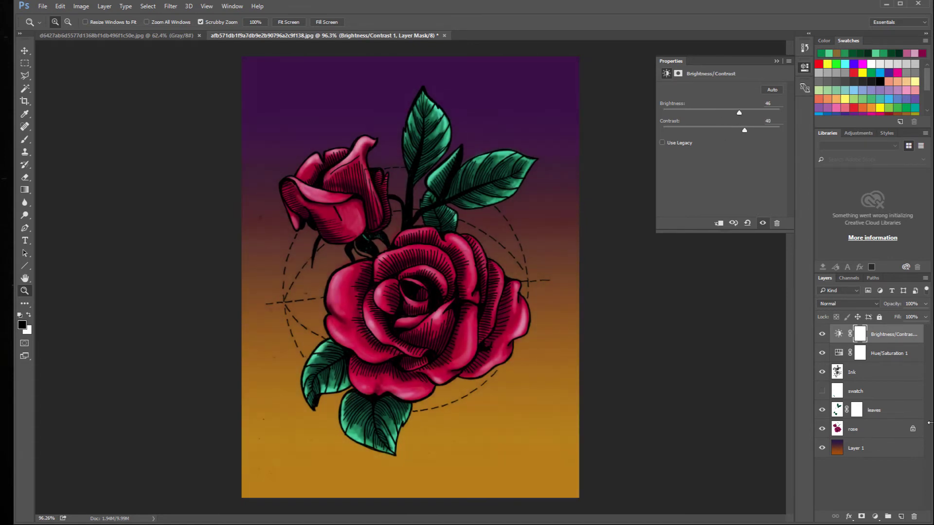
# Step: Reselect the Hue/Saturation 1 adjustment layer and readjust its overall hue
pyautogui.click(867, 355)
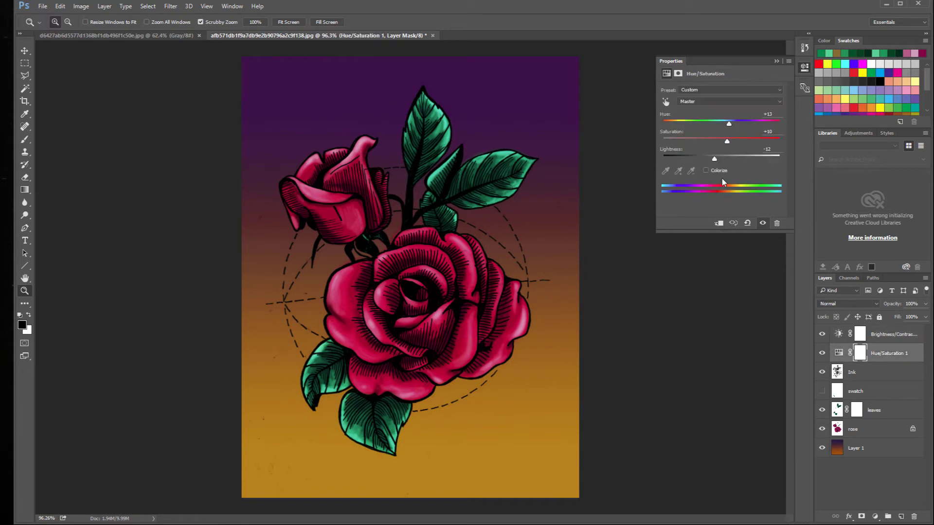
pyautogui.moveTo(728, 124)
pyautogui.mouseDown()
pyautogui.moveTo(710, 132)
pyautogui.moveTo(730, 129)
pyautogui.moveTo(721, 131)
pyautogui.mouseUp()
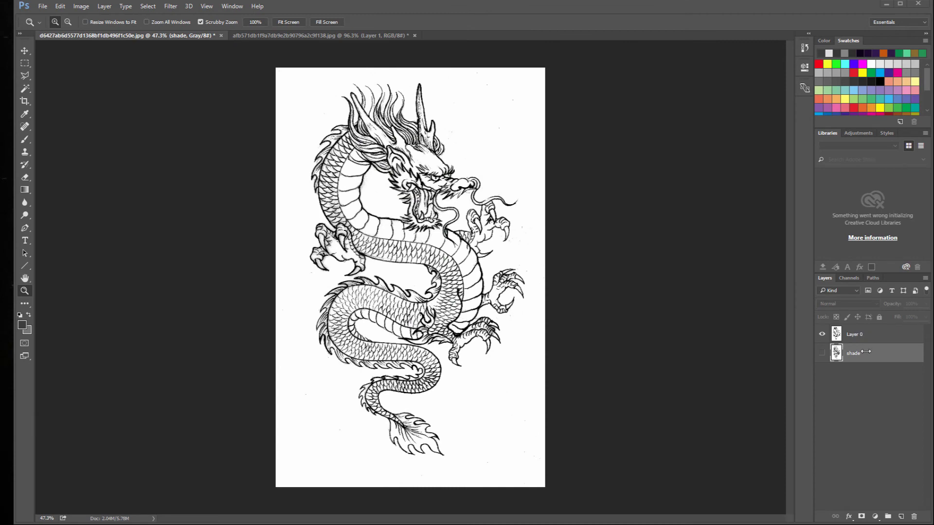
# Step: View the dragon's shade layer without the line art, and leave both Layer 0 and the shade layer visible
pyautogui.click(823, 335)
pyautogui.click(822, 353)
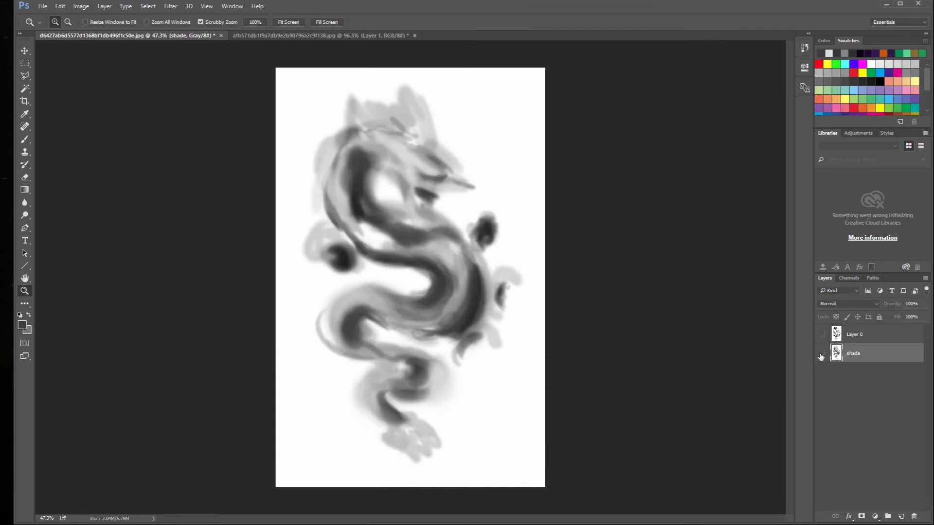
pyautogui.click(822, 353)
pyautogui.click(822, 334)
pyautogui.click(821, 353)
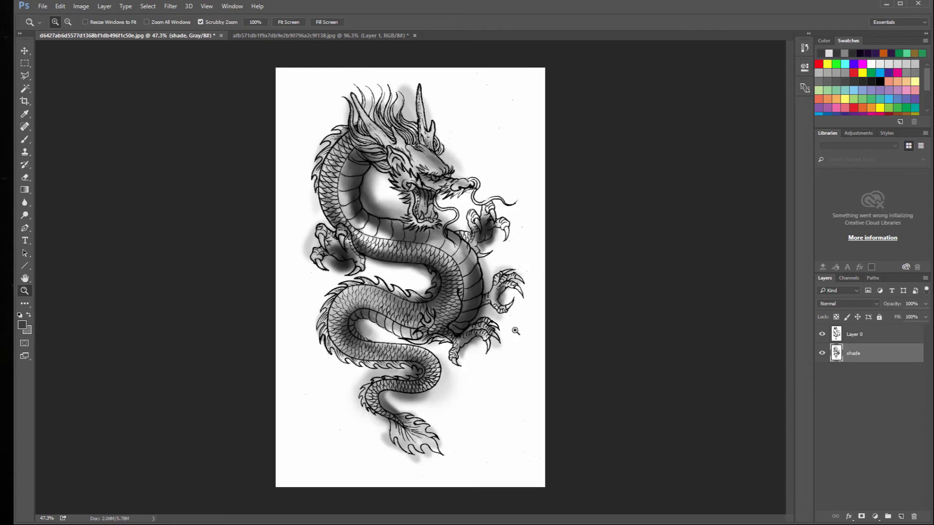
# Step: Choose a dark grey foreground colour and brush soft shading on the shade layer where the raised arm meets the dragon's body
pyautogui.moveTo(457, 259); pyautogui.dragTo(460, 267)
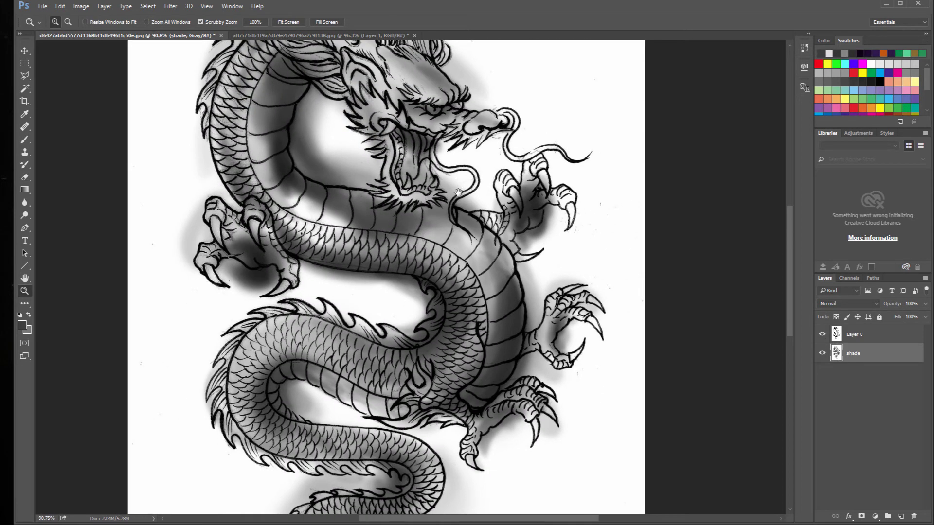
pyautogui.moveTo(458, 191)
pyautogui.mouseDown()
pyautogui.moveTo(480, 265)
pyautogui.moveTo(373, 230)
pyautogui.mouseUp()
pyautogui.click(25, 139)
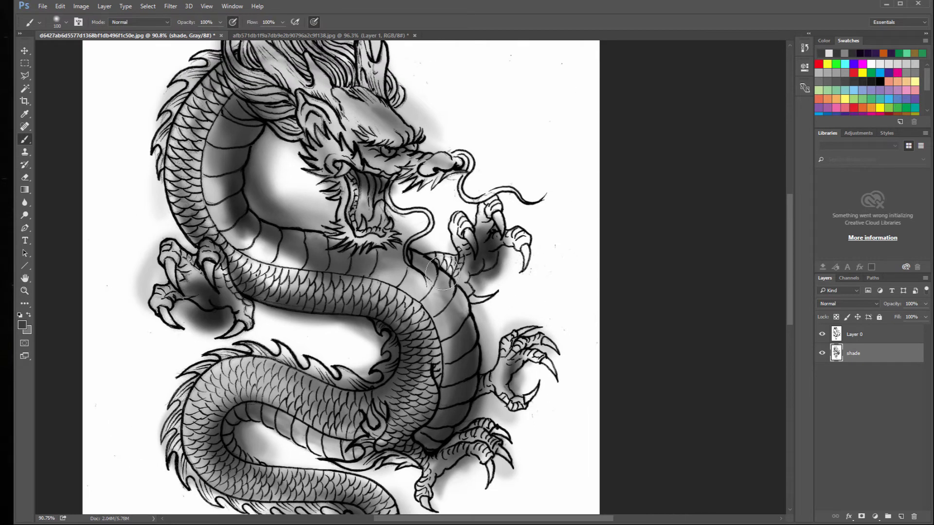
pyautogui.click(25, 290)
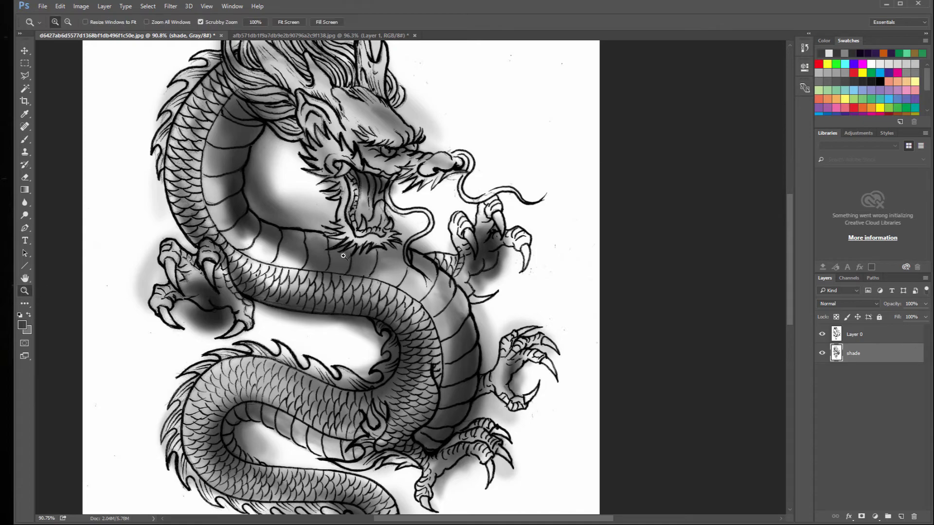
pyautogui.moveTo(459, 266); pyautogui.dragTo(453, 373)
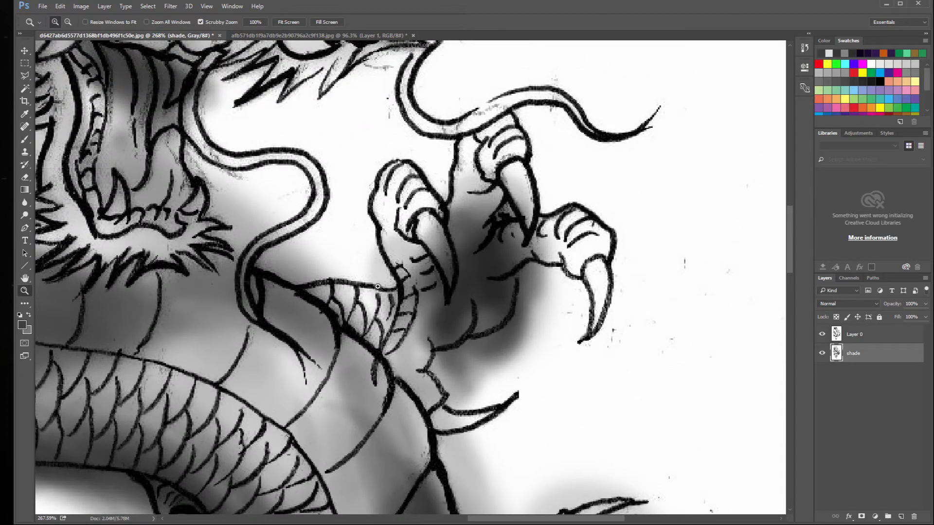
pyautogui.click(25, 141)
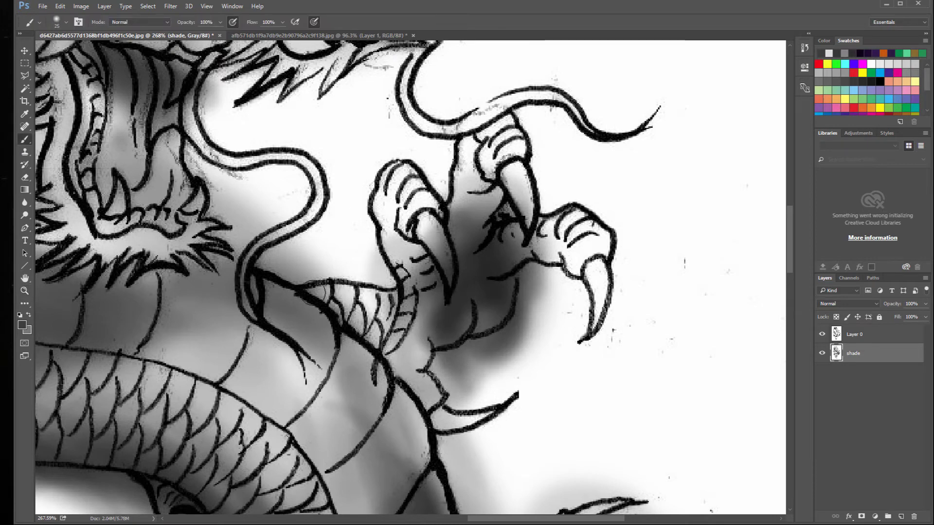
pyautogui.click(22, 324)
pyautogui.click(630, 223)
pyautogui.press('Return')
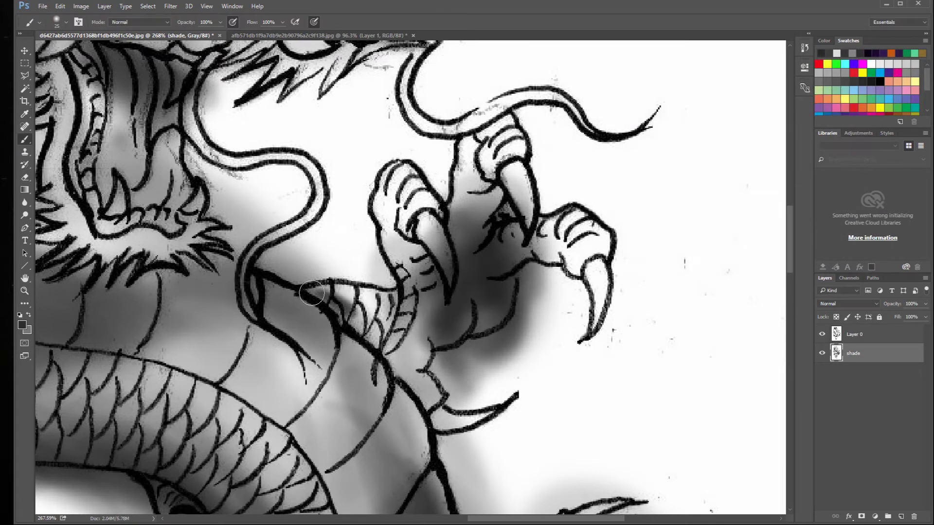
pyautogui.moveTo(311, 292)
pyautogui.mouseDown()
pyautogui.moveTo(404, 367)
pyautogui.moveTo(336, 311)
pyautogui.moveTo(412, 382)
pyautogui.moveTo(437, 424)
pyautogui.moveTo(339, 317)
pyautogui.mouseUp()
# Step: Set the 25 px brush to 100% hardness and paint dark shading over the raised claw's palm, outer finger and scaly forearm
pyautogui.click(58, 20)
pyautogui.moveTo(74, 75); pyautogui.dragTo(130, 76)
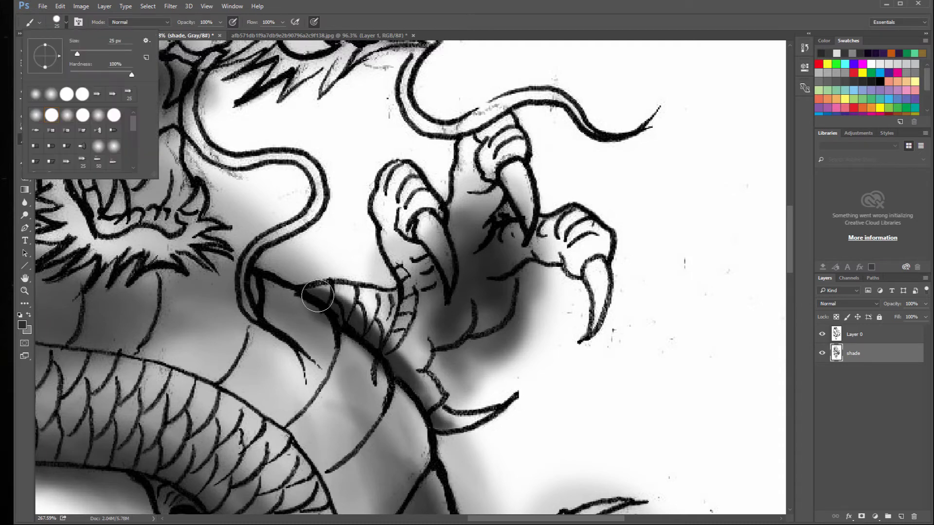
pyautogui.click(317, 295)
pyautogui.moveTo(430, 331)
pyautogui.mouseDown()
pyautogui.moveTo(406, 358)
pyautogui.moveTo(417, 355)
pyautogui.moveTo(417, 383)
pyautogui.moveTo(419, 325)
pyautogui.moveTo(458, 316)
pyautogui.mouseUp()
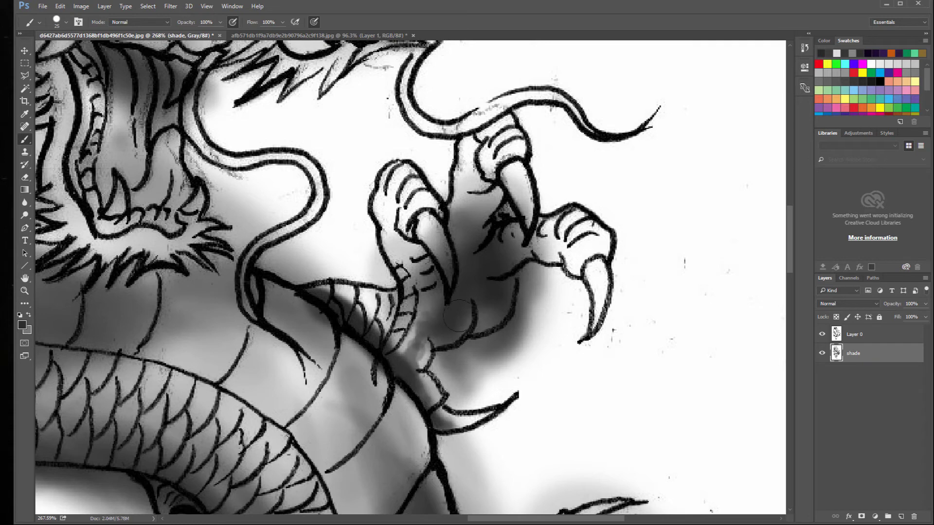
pyautogui.moveTo(552, 248)
pyautogui.mouseDown()
pyautogui.moveTo(588, 263)
pyautogui.moveTo(572, 243)
pyautogui.moveTo(545, 248)
pyautogui.mouseUp()
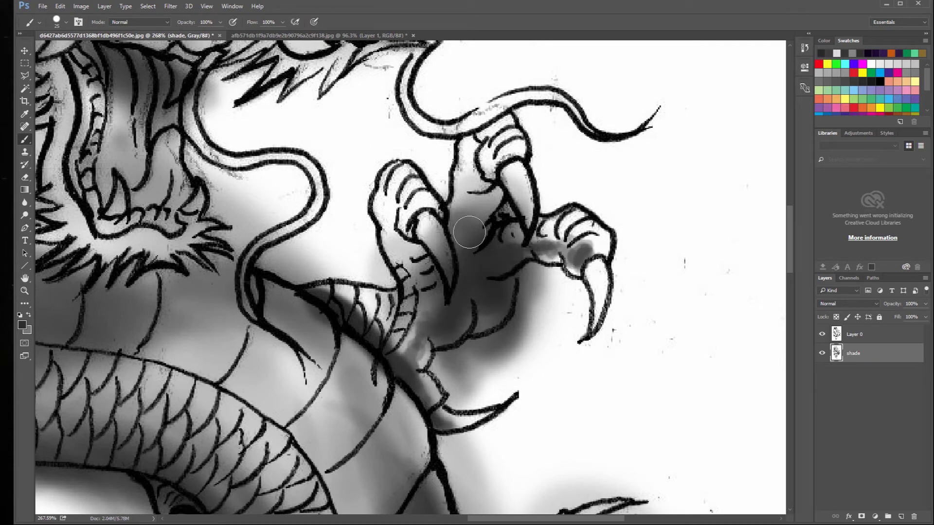
pyautogui.moveTo(468, 231)
pyautogui.mouseDown()
pyautogui.moveTo(471, 267)
pyautogui.moveTo(433, 284)
pyautogui.moveTo(460, 310)
pyautogui.moveTo(400, 336)
pyautogui.moveTo(365, 318)
pyautogui.moveTo(370, 306)
pyautogui.mouseUp()
# Step: Soften the brush, choose a light grey foreground colour and brush highlights along the scaly forearm's upper edge and the palm
pyautogui.click(66, 23)
pyautogui.click(92, 75)
pyautogui.click(359, 311)
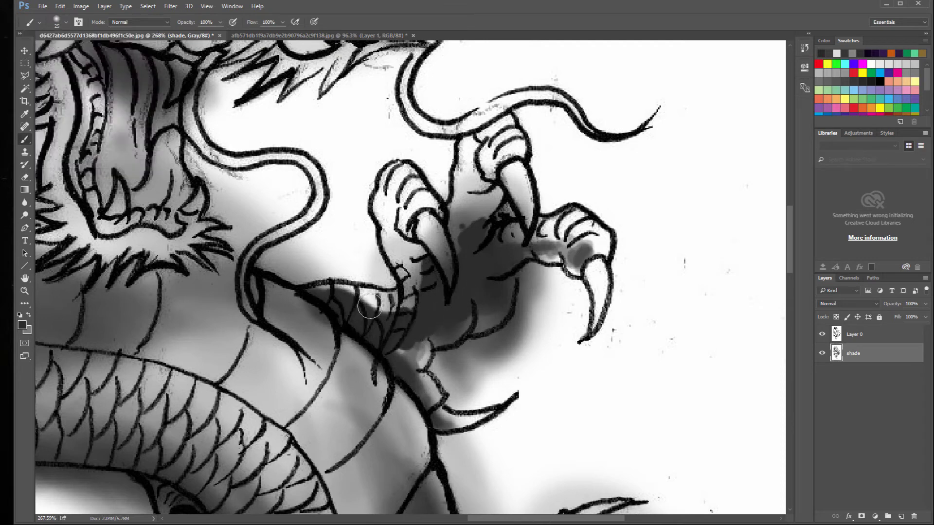
pyautogui.click(22, 324)
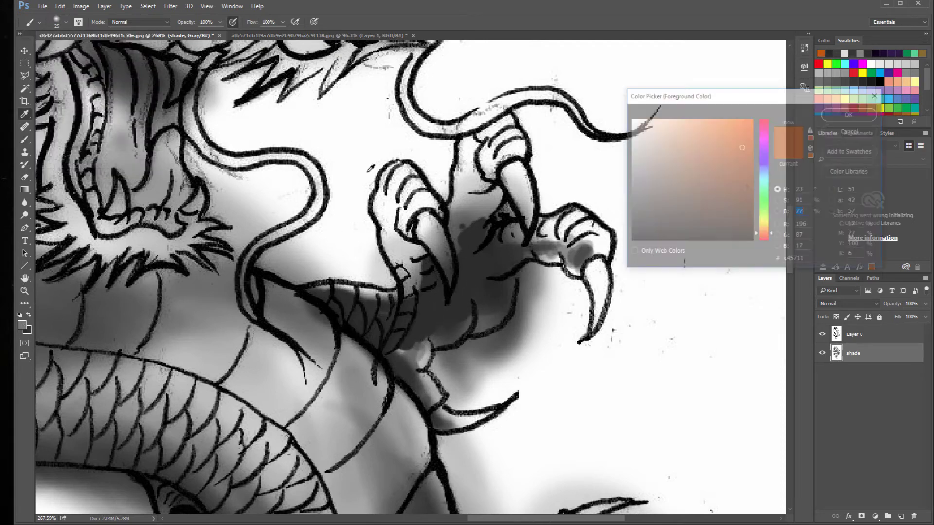
pyautogui.click(633, 139)
pyautogui.click(849, 114)
pyautogui.moveTo(321, 288); pyautogui.dragTo(357, 289)
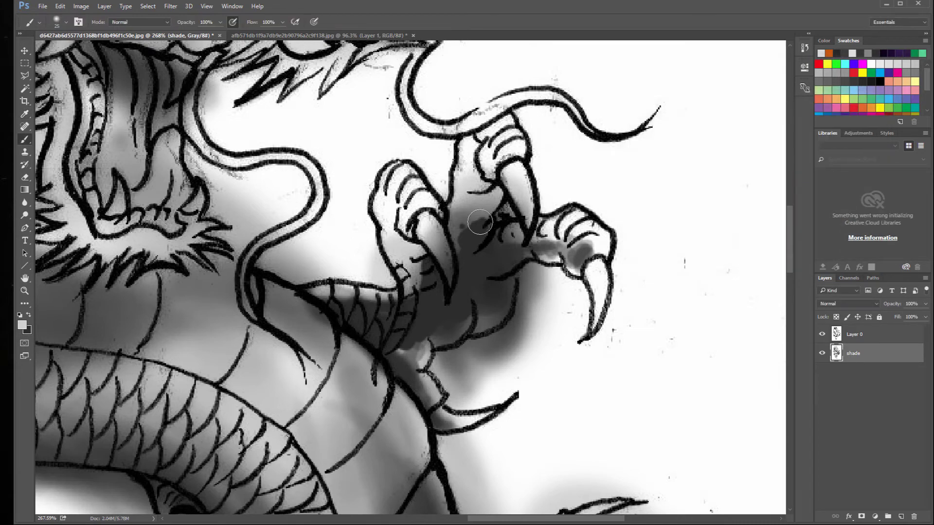
pyautogui.moveTo(480, 222); pyautogui.dragTo(466, 233)
pyautogui.moveTo(570, 220)
pyautogui.mouseDown()
pyautogui.moveTo(586, 233)
pyautogui.moveTo(598, 306)
pyautogui.mouseUp()
# Step: Alternate dark and light grey to shade the outer talon, the palm's lower edge, the wrist and the lowest talon
pyautogui.press('x')
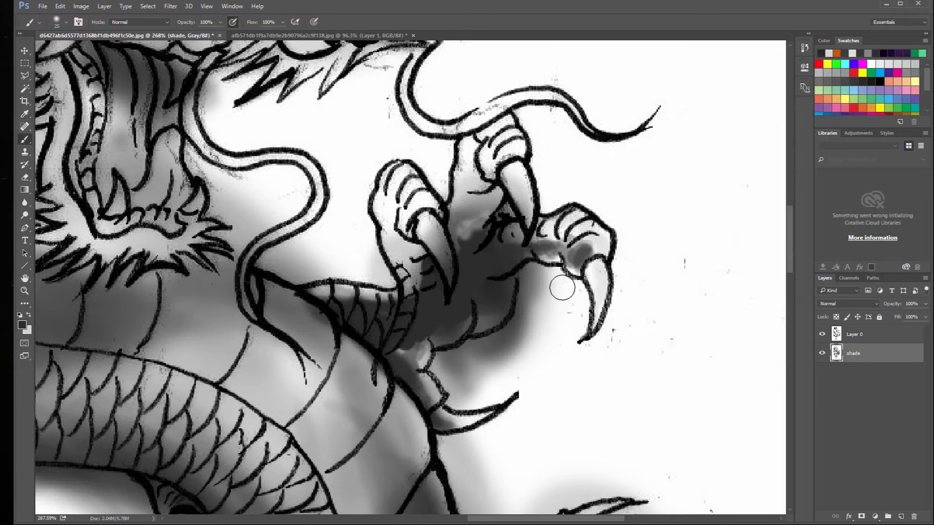
pyautogui.moveTo(593, 270)
pyautogui.mouseDown()
pyautogui.moveTo(589, 326)
pyautogui.moveTo(595, 279)
pyautogui.moveTo(550, 249)
pyautogui.moveTo(559, 257)
pyautogui.moveTo(510, 262)
pyautogui.moveTo(501, 293)
pyautogui.moveTo(438, 343)
pyautogui.moveTo(467, 326)
pyautogui.moveTo(474, 306)
pyautogui.moveTo(454, 317)
pyautogui.moveTo(463, 332)
pyautogui.moveTo(463, 297)
pyautogui.mouseUp()
pyautogui.press('x')
pyautogui.press('x')
pyautogui.press('x')
pyautogui.moveTo(411, 352); pyautogui.dragTo(425, 386)
pyautogui.press('x')
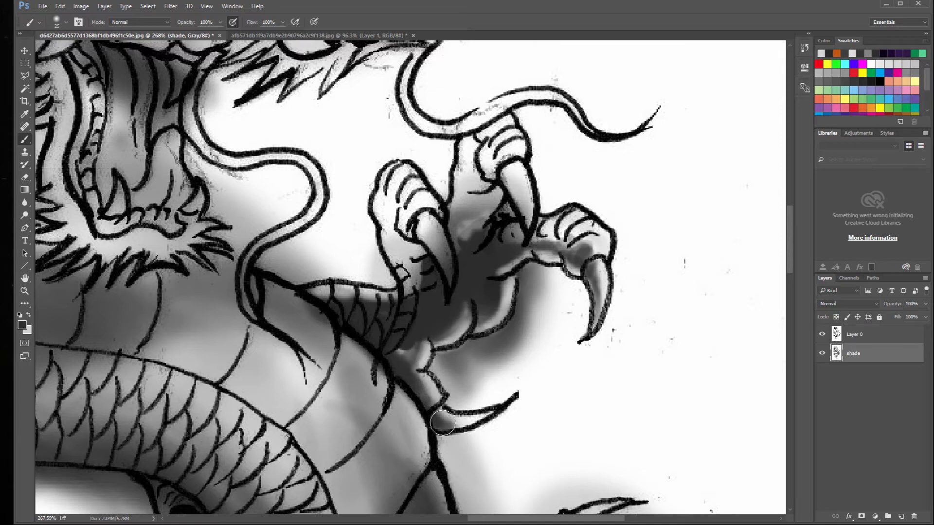
pyautogui.moveTo(443, 423)
pyautogui.mouseDown()
pyautogui.moveTo(404, 358)
pyautogui.moveTo(433, 396)
pyautogui.mouseUp()
pyautogui.press('x')
pyautogui.press('x')
pyautogui.moveTo(408, 350)
pyautogui.mouseDown()
pyautogui.moveTo(404, 356)
pyautogui.moveTo(407, 341)
pyautogui.mouseUp()
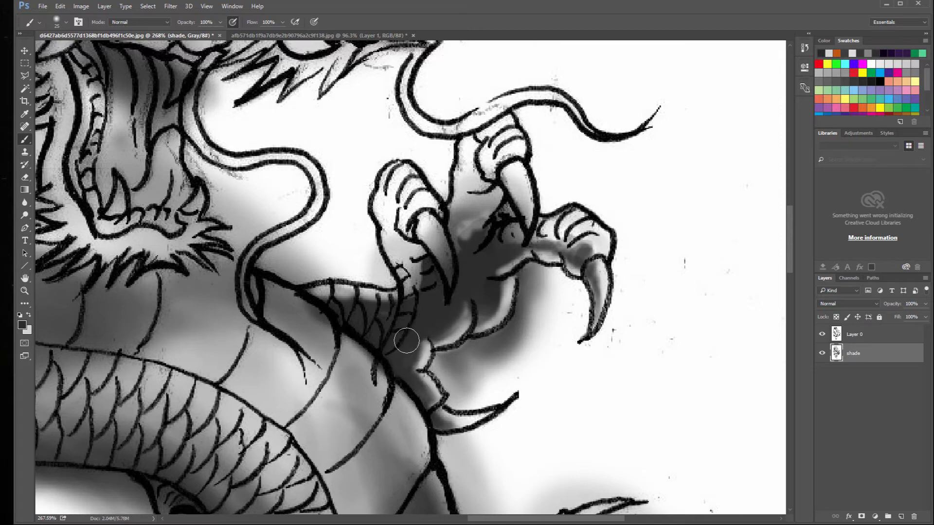
# Step: Shade the outer and middle fingers of the raised claw in dark grey, adding light grey highlights across the outer knuckles
pyautogui.moveTo(506, 240)
pyautogui.mouseDown()
pyautogui.moveTo(538, 246)
pyautogui.moveTo(608, 236)
pyautogui.mouseUp()
pyautogui.press('x')
pyautogui.moveTo(549, 221); pyautogui.dragTo(568, 235)
pyautogui.press('x')
pyautogui.moveTo(572, 244)
pyautogui.mouseDown()
pyautogui.moveTo(582, 238)
pyautogui.moveTo(547, 229)
pyautogui.moveTo(473, 237)
pyautogui.moveTo(474, 180)
pyautogui.moveTo(467, 198)
pyautogui.mouseUp()
pyautogui.moveTo(456, 173)
pyautogui.mouseDown()
pyautogui.moveTo(473, 203)
pyautogui.moveTo(467, 217)
pyautogui.moveTo(485, 201)
pyautogui.moveTo(512, 208)
pyautogui.moveTo(493, 168)
pyautogui.moveTo(521, 214)
pyautogui.moveTo(499, 140)
pyautogui.moveTo(477, 159)
pyautogui.moveTo(554, 310)
pyautogui.moveTo(534, 244)
pyautogui.moveTo(543, 255)
pyautogui.moveTo(525, 227)
pyautogui.moveTo(496, 243)
pyautogui.moveTo(522, 232)
pyautogui.moveTo(514, 229)
pyautogui.moveTo(495, 328)
pyautogui.moveTo(444, 364)
pyautogui.moveTo(428, 303)
pyautogui.moveTo(451, 322)
pyautogui.moveTo(467, 362)
pyautogui.moveTo(440, 291)
pyautogui.moveTo(427, 284)
pyautogui.moveTo(431, 296)
pyautogui.moveTo(416, 279)
pyautogui.moveTo(445, 359)
pyautogui.moveTo(331, 364)
pyautogui.moveTo(419, 370)
pyautogui.moveTo(413, 366)
pyautogui.moveTo(429, 360)
pyautogui.moveTo(401, 294)
pyautogui.moveTo(411, 306)
pyautogui.moveTo(434, 250)
pyautogui.moveTo(464, 305)
pyautogui.moveTo(464, 343)
pyautogui.moveTo(510, 197)
pyautogui.mouseUp()
# Step: Brush light grey around the raised claw's fingers and talons to refine the highlights and clean up the edges
pyautogui.press('x')
pyautogui.moveTo(523, 231); pyautogui.dragTo(518, 253)
pyautogui.moveTo(589, 298)
pyautogui.mouseDown()
pyautogui.moveTo(613, 290)
pyautogui.moveTo(625, 326)
pyautogui.moveTo(630, 416)
pyautogui.mouseUp()
pyautogui.moveTo(482, 434); pyautogui.dragTo(501, 386)
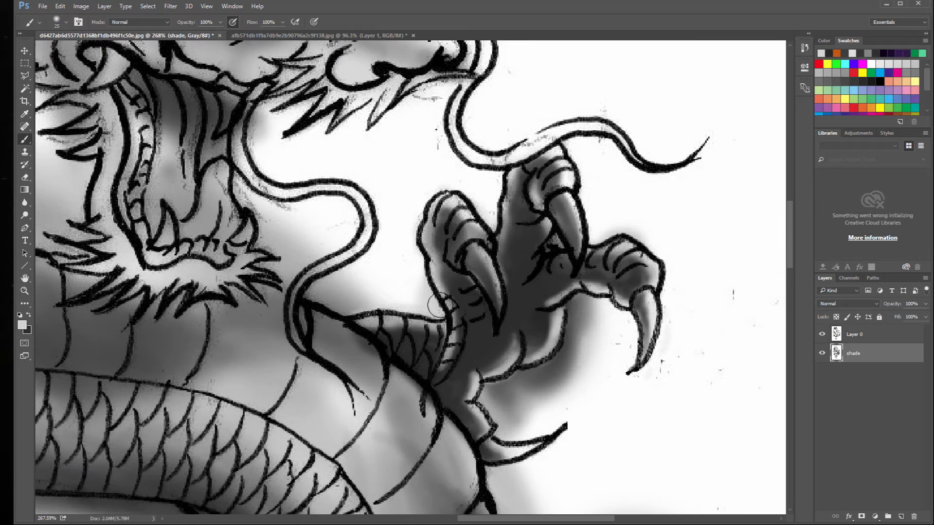
pyautogui.moveTo(545, 229); pyautogui.dragTo(525, 249)
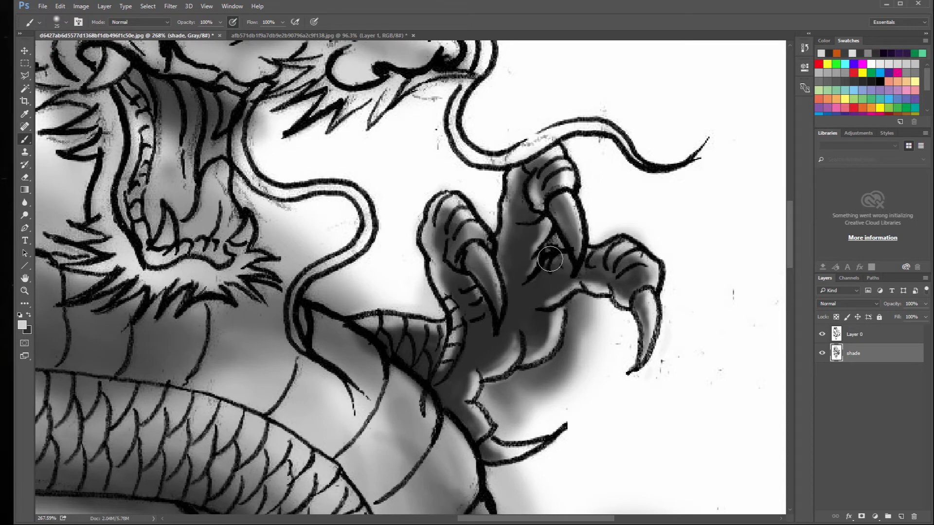
pyautogui.moveTo(454, 230)
pyautogui.mouseDown()
pyautogui.moveTo(458, 184)
pyautogui.moveTo(434, 175)
pyautogui.mouseUp()
pyautogui.moveTo(365, 222)
pyautogui.mouseDown()
pyautogui.moveTo(529, 168)
pyautogui.moveTo(361, 220)
pyautogui.mouseUp()
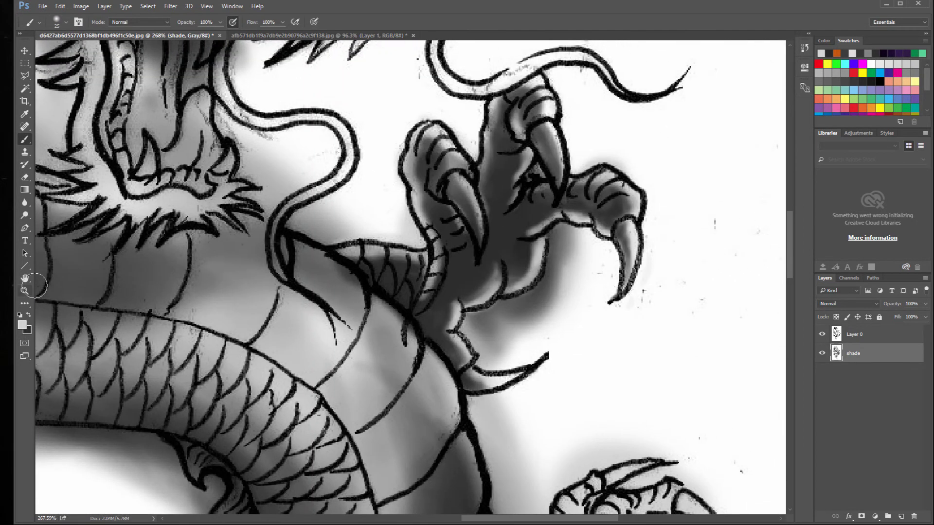
# Step: Add a new empty layer beneath the shade layer
pyautogui.click(24, 290)
pyautogui.moveTo(322, 320); pyautogui.dragTo(267, 321)
pyautogui.keyDown('ctrl'); pyautogui.click(901, 517); pyautogui.keyUp('ctrl')
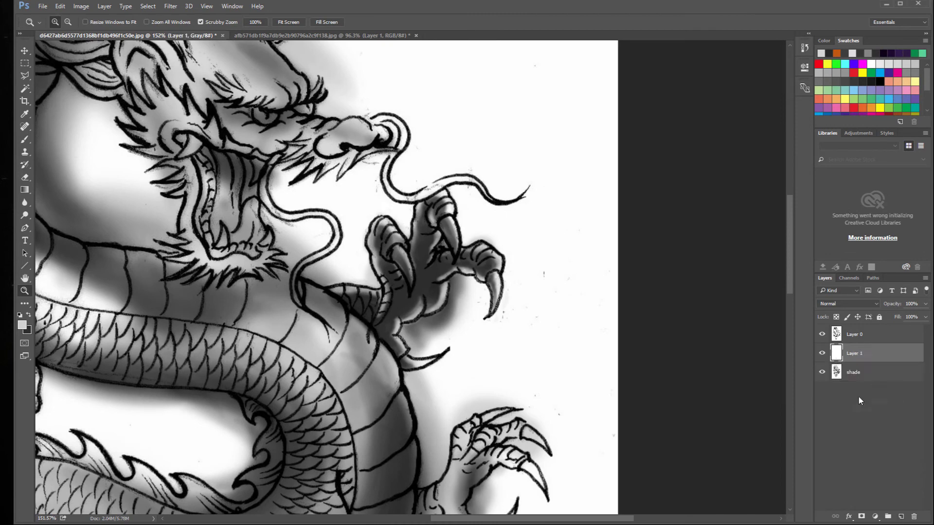
# Step: Choose the Gradient tool and set the foreground colour to orange #ff6400
pyautogui.click(24, 189)
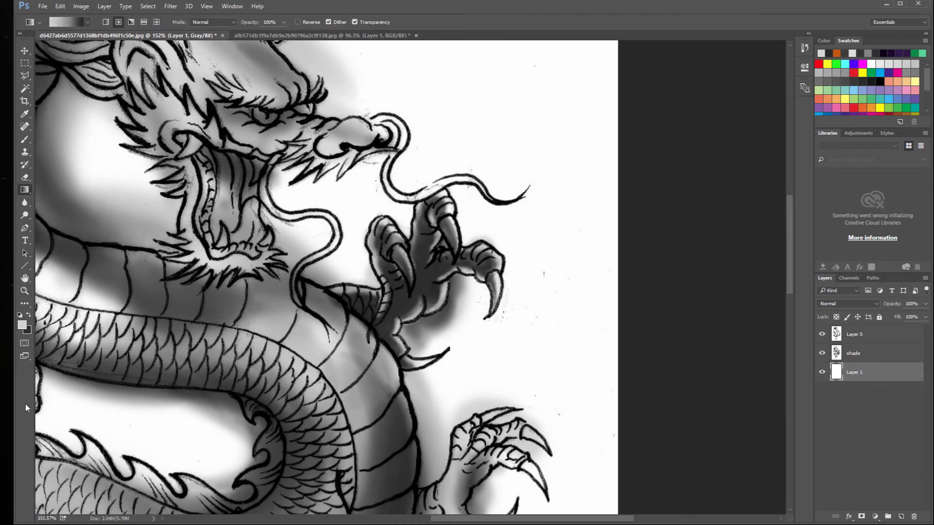
pyautogui.click(23, 324)
pyautogui.moveTo(713, 121); pyautogui.dragTo(754, 117)
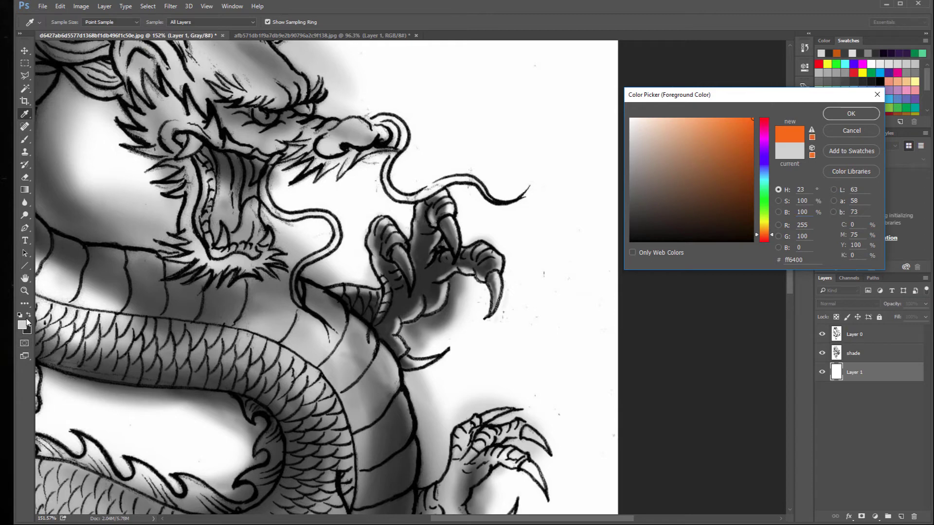
pyautogui.click(852, 114)
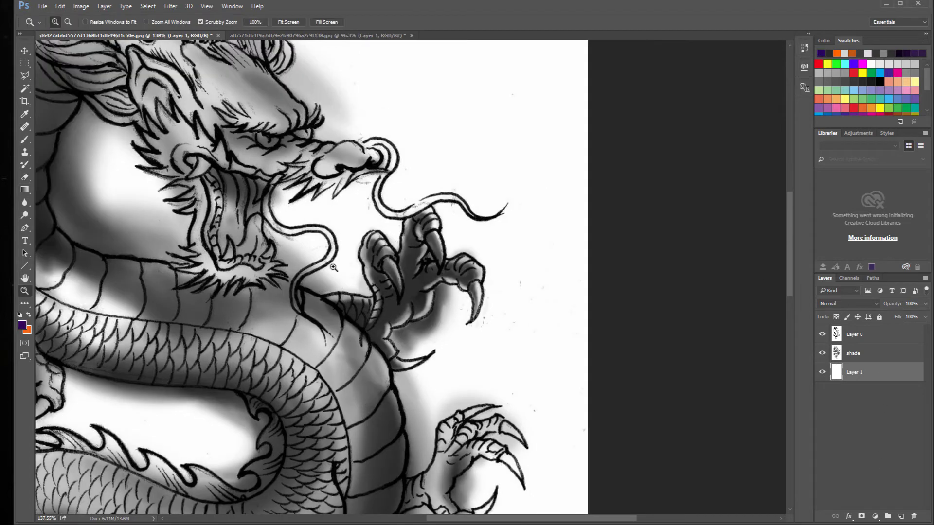
# Step: Fill Layer 1 with a radial gradient running from dark purple around the dragon's lower body to orange behind its head
pyautogui.rightClick(306, 294)
pyautogui.click(326, 303)
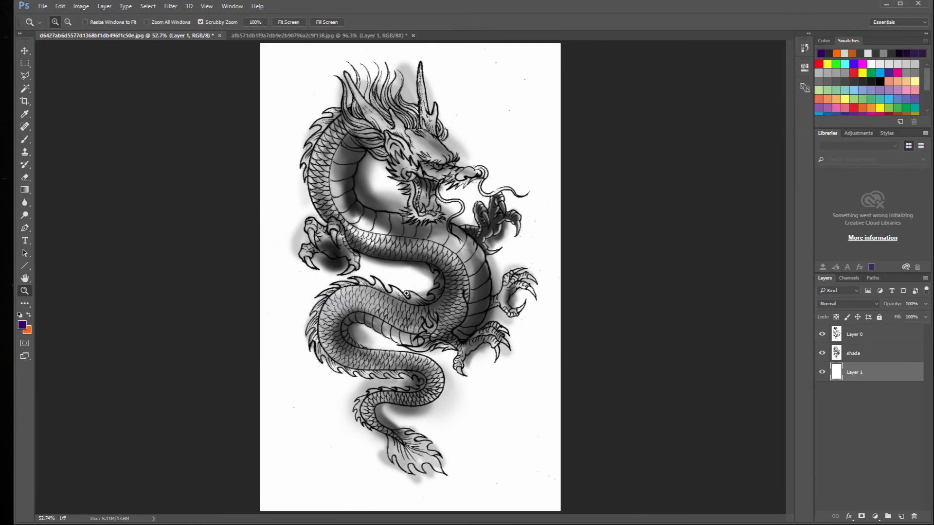
pyautogui.click(28, 190)
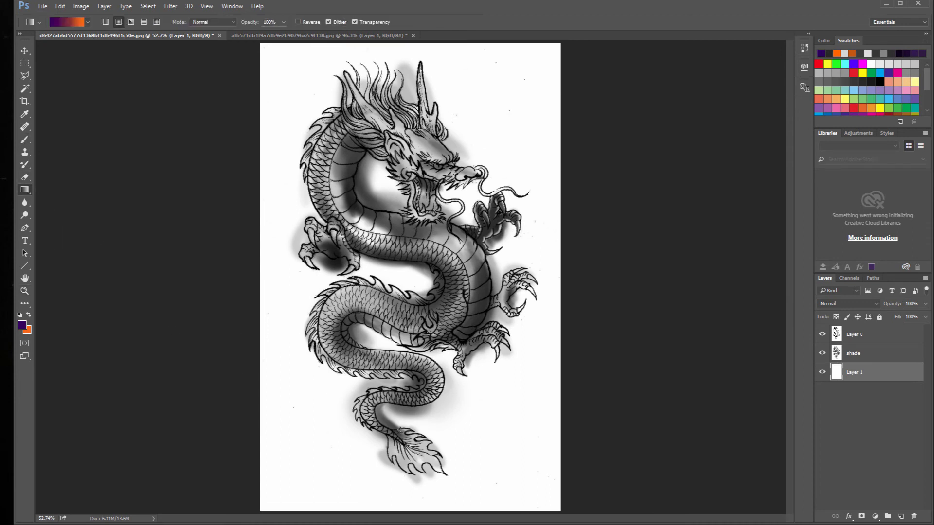
pyautogui.moveTo(396, 262); pyautogui.dragTo(405, 95)
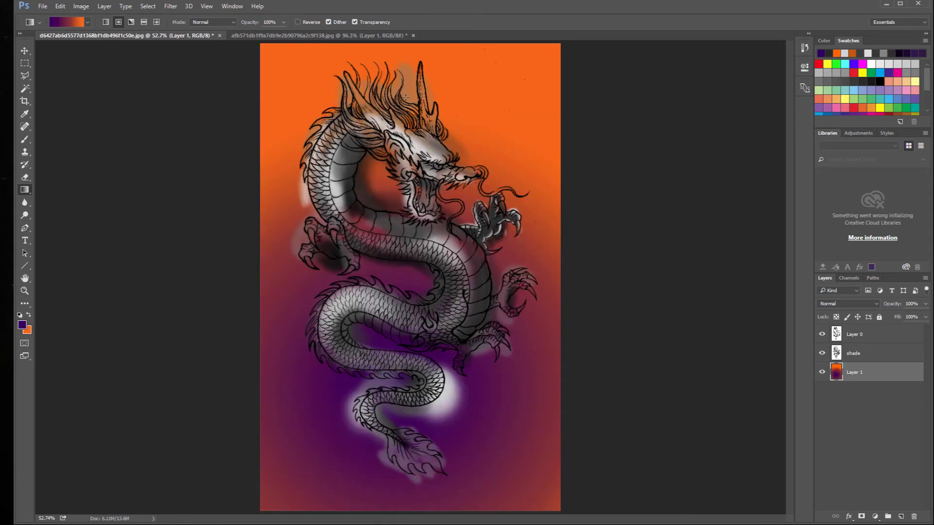
pyautogui.click(23, 292)
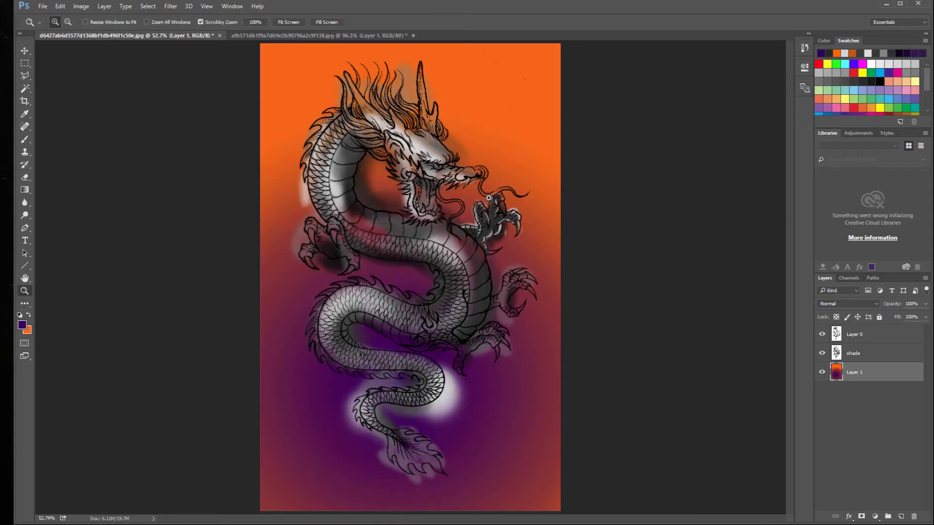
# Step: Select the shade layer for work on the raised claw, reset the colours and set the foreground to light grey
pyautogui.click(499, 228)
pyautogui.click(500, 232)
pyautogui.click(500, 232)
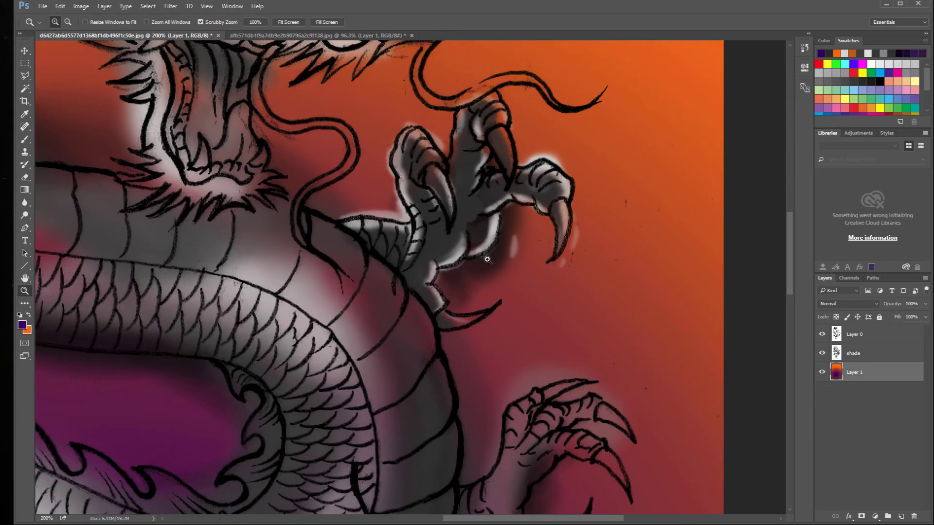
pyautogui.click(501, 232)
pyautogui.moveTo(462, 230); pyautogui.dragTo(470, 332)
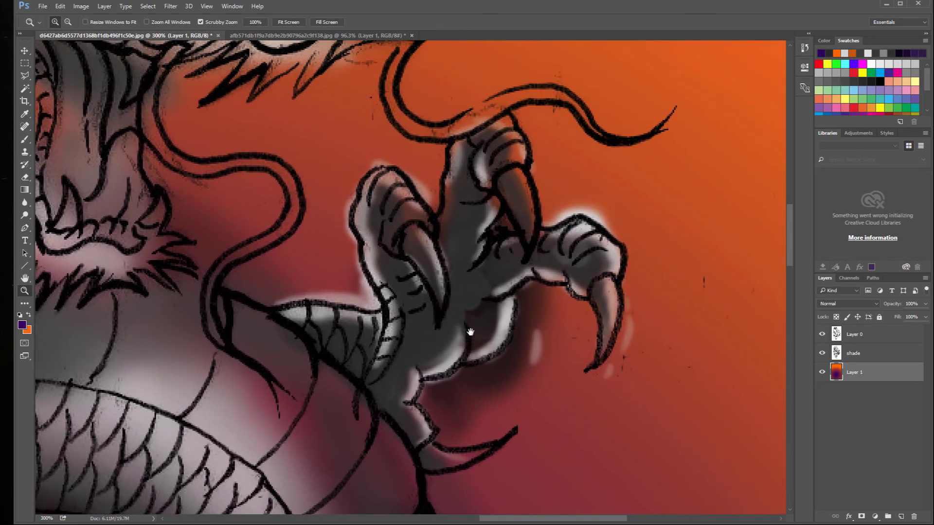
pyautogui.click(897, 360)
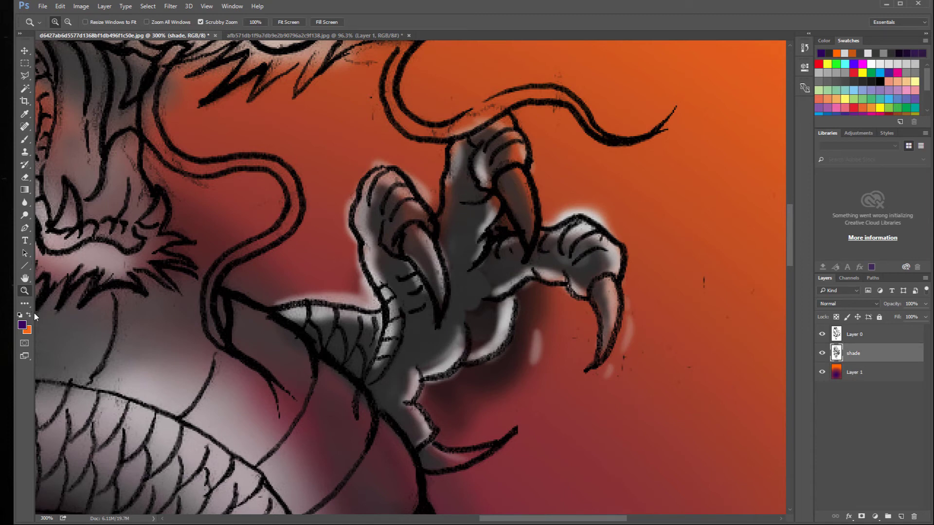
pyautogui.click(19, 316)
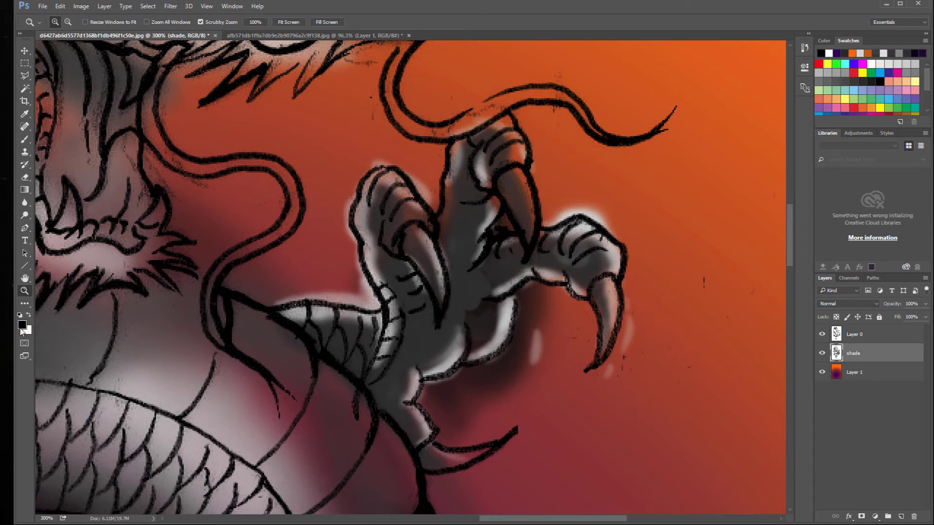
pyautogui.click(21, 329)
pyautogui.click(850, 114)
pyautogui.click(27, 316)
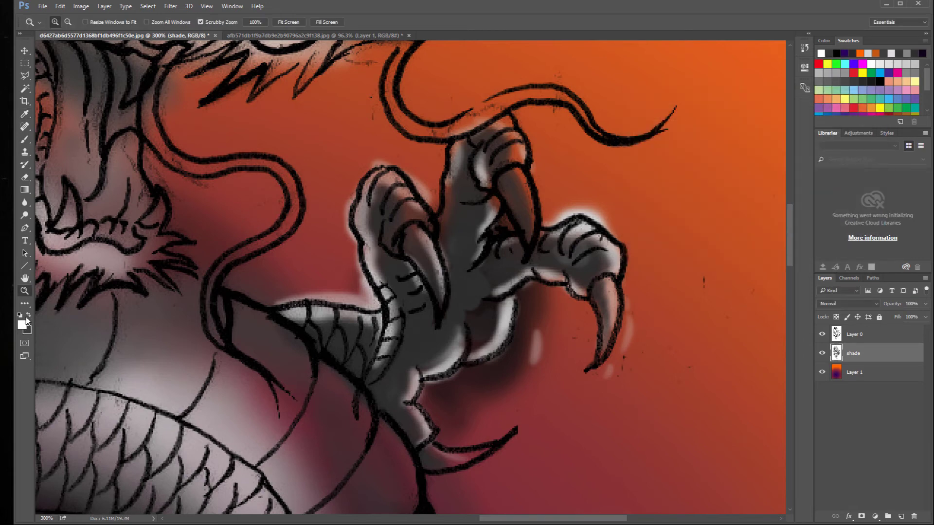
pyautogui.click(27, 328)
pyautogui.click(631, 138)
pyautogui.click(851, 116)
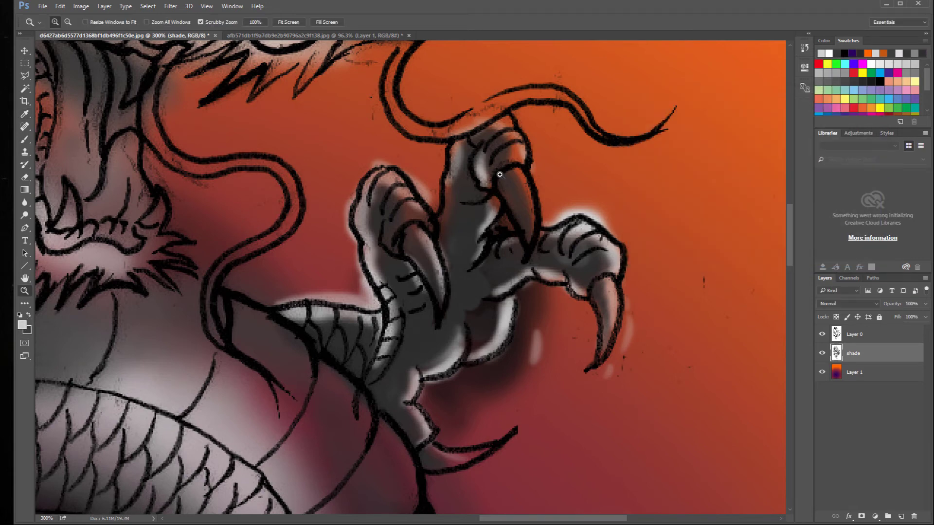
# Step: Choose the Brush tool and set its foreground colour to dark grey, keeping light grey as the background
pyautogui.press('x')
pyautogui.press('b')
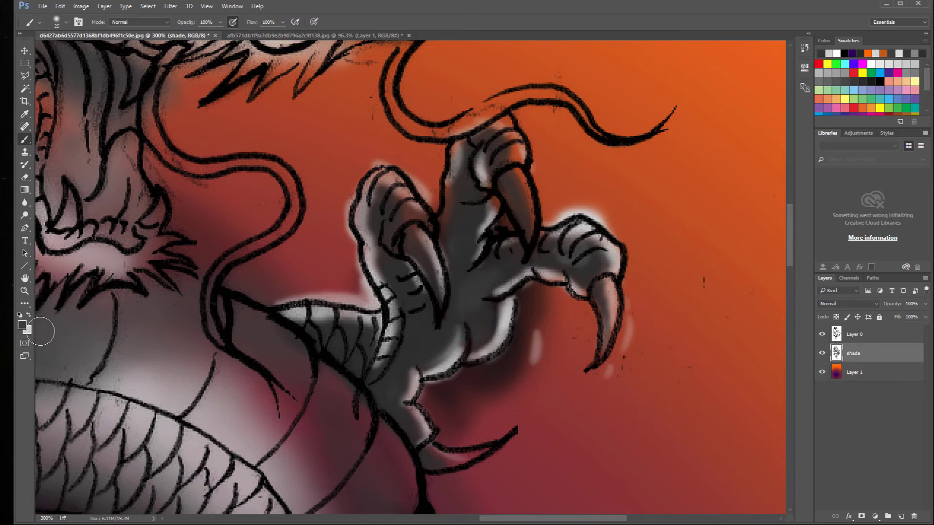
pyautogui.click(22, 325)
pyautogui.click(629, 223)
pyautogui.click(851, 114)
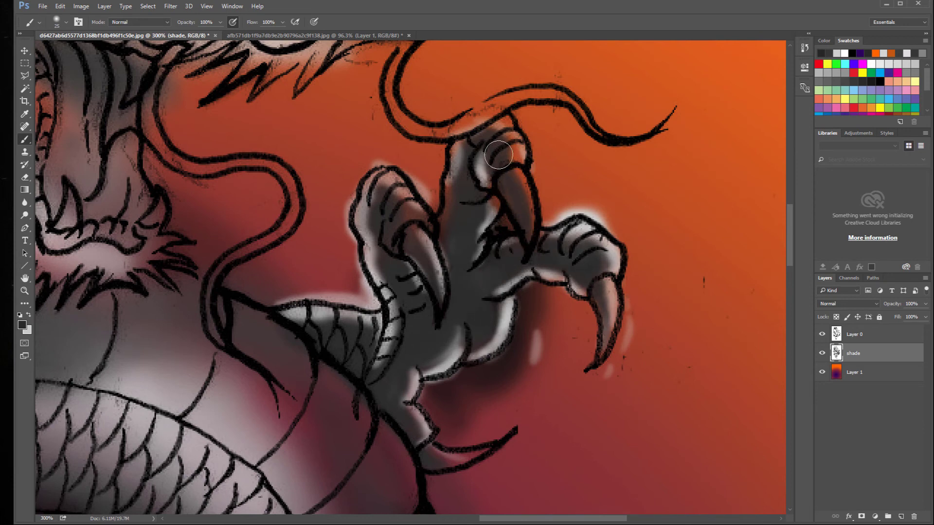
# Step: Brush alternating dark and light grey over the raised claw's two upper fingers and their talons
pyautogui.moveTo(454, 203); pyautogui.dragTo(450, 221)
pyautogui.press('x')
pyautogui.moveTo(515, 145)
pyautogui.mouseDown()
pyautogui.moveTo(528, 208)
pyautogui.moveTo(517, 168)
pyautogui.moveTo(508, 206)
pyautogui.moveTo(483, 169)
pyautogui.moveTo(490, 197)
pyautogui.moveTo(473, 146)
pyautogui.moveTo(438, 189)
pyautogui.moveTo(434, 217)
pyautogui.moveTo(390, 186)
pyautogui.moveTo(400, 243)
pyautogui.moveTo(384, 185)
pyautogui.mouseUp()
pyautogui.press('x')
pyautogui.moveTo(409, 241); pyautogui.dragTo(443, 267)
pyautogui.press('x')
pyautogui.moveTo(368, 188); pyautogui.dragTo(365, 270)
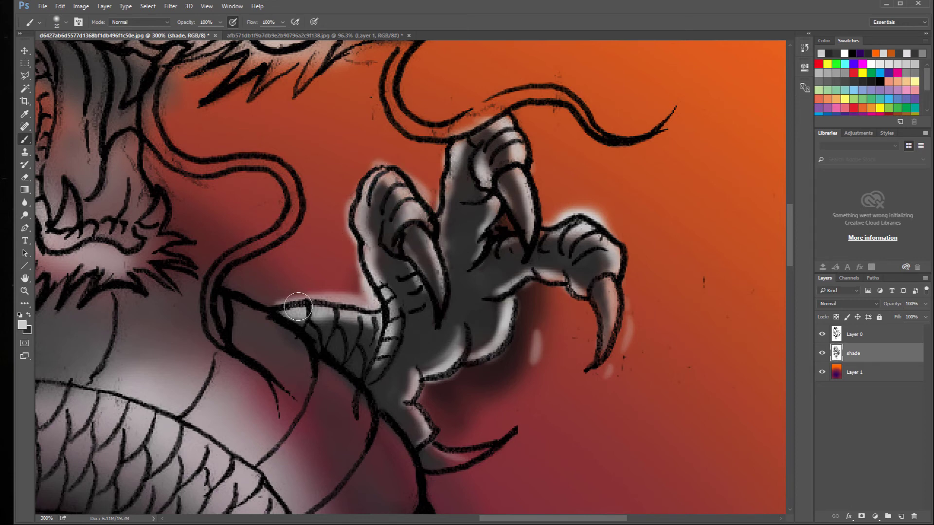
# Step: Brush light grey highlights on the claw's lowest digit and its talon, and dark grey on the palm
pyautogui.moveTo(410, 396)
pyautogui.mouseDown()
pyautogui.moveTo(449, 455)
pyautogui.moveTo(485, 453)
pyautogui.moveTo(432, 450)
pyautogui.mouseUp()
pyautogui.press('x')
pyautogui.moveTo(450, 343); pyautogui.dragTo(463, 340)
pyautogui.press('x')
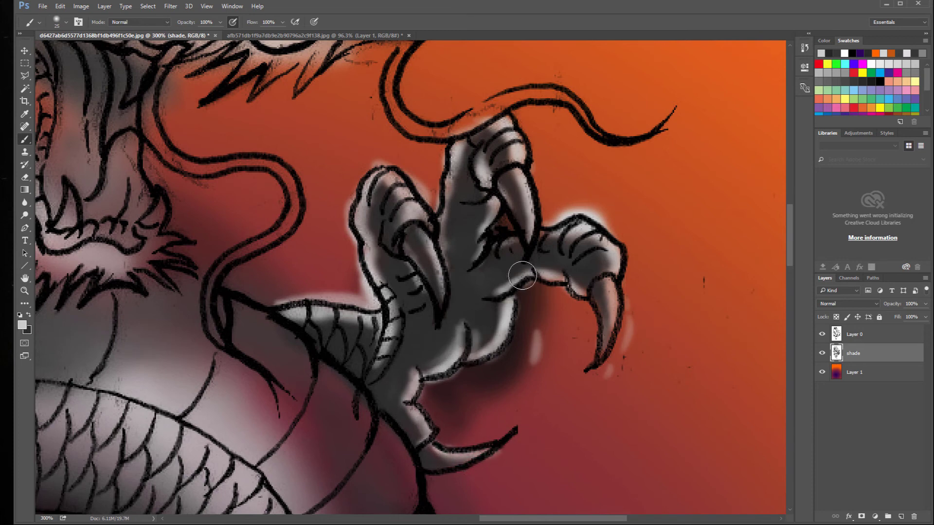
# Step: Shade the claw's outer finger, its talon and the gaps between the fingers with alternating dark and light grey
pyautogui.press('x')
pyautogui.moveTo(545, 278); pyautogui.dragTo(577, 294)
pyautogui.press('x')
pyautogui.moveTo(603, 334)
pyautogui.mouseDown()
pyautogui.moveTo(604, 297)
pyautogui.moveTo(605, 311)
pyautogui.mouseUp()
pyautogui.press('x')
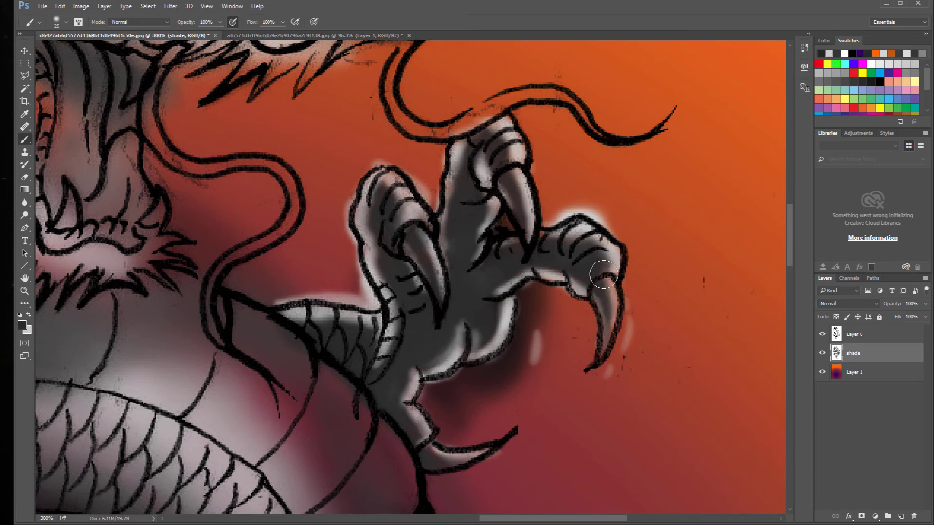
pyautogui.press('x')
pyautogui.moveTo(605, 265)
pyautogui.mouseDown()
pyautogui.moveTo(584, 261)
pyautogui.moveTo(592, 268)
pyautogui.moveTo(583, 283)
pyautogui.moveTo(608, 268)
pyautogui.mouseUp()
pyautogui.press('x')
pyautogui.press('x')
pyautogui.moveTo(541, 235)
pyautogui.mouseDown()
pyautogui.moveTo(552, 233)
pyautogui.moveTo(508, 241)
pyautogui.mouseUp()
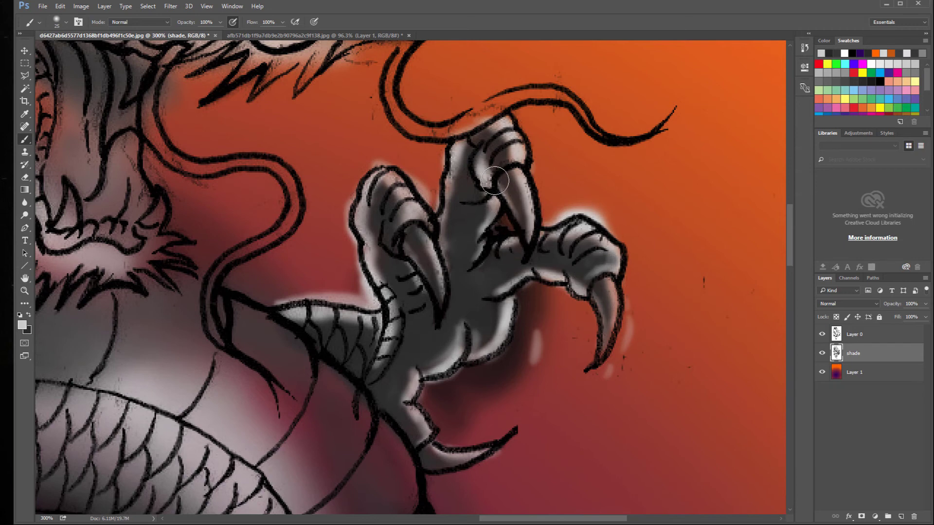
pyautogui.moveTo(443, 240); pyautogui.dragTo(443, 232)
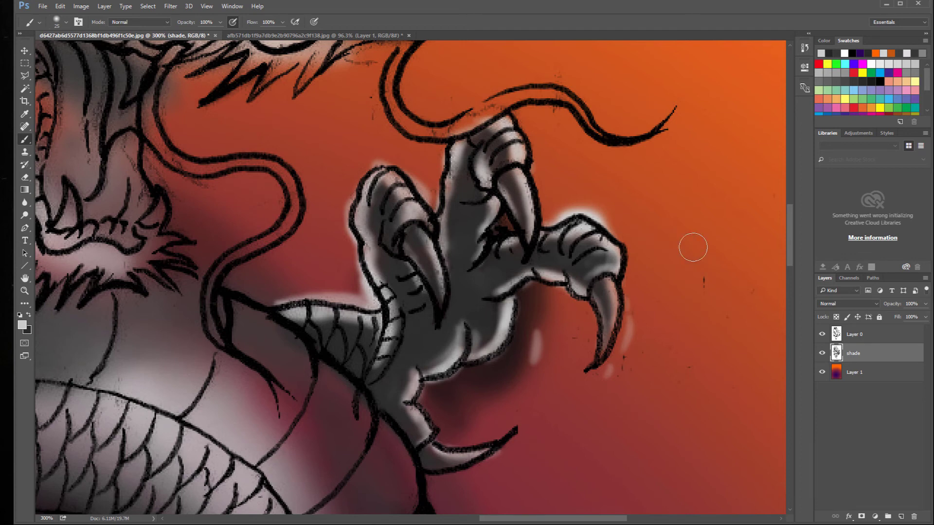
# Step: Paint overlapping light and dark grey dabs on the empty background beside the claw as a blending sample
pyautogui.click(687, 208)
pyautogui.press('x')
pyautogui.click(681, 243)
pyautogui.press('x')
pyautogui.click(681, 224)
pyautogui.moveTo(681, 223); pyautogui.dragTo(684, 224)
pyautogui.press('x')
pyautogui.moveTo(666, 271); pyautogui.dragTo(674, 280)
pyautogui.press('x')
pyautogui.moveTo(684, 227)
pyautogui.mouseDown()
pyautogui.moveTo(674, 252)
pyautogui.moveTo(679, 234)
pyautogui.moveTo(686, 247)
pyautogui.moveTo(682, 218)
pyautogui.moveTo(690, 228)
pyautogui.moveTo(679, 227)
pyautogui.moveTo(681, 245)
pyautogui.moveTo(679, 220)
pyautogui.moveTo(694, 237)
pyautogui.moveTo(672, 220)
pyautogui.moveTo(688, 230)
pyautogui.moveTo(675, 234)
pyautogui.moveTo(687, 239)
pyautogui.moveTo(672, 272)
pyautogui.moveTo(669, 259)
pyautogui.moveTo(674, 269)
pyautogui.moveTo(684, 254)
pyautogui.moveTo(676, 247)
pyautogui.moveTo(684, 238)
pyautogui.moveTo(674, 237)
pyautogui.moveTo(667, 264)
pyautogui.moveTo(683, 260)
pyautogui.moveTo(678, 235)
pyautogui.moveTo(669, 288)
pyautogui.moveTo(670, 267)
pyautogui.mouseUp()
pyautogui.press('x')
pyautogui.press('x')
pyautogui.press('x')
pyautogui.press('x')
pyautogui.press('x')
pyautogui.press('x')
pyautogui.press('x')
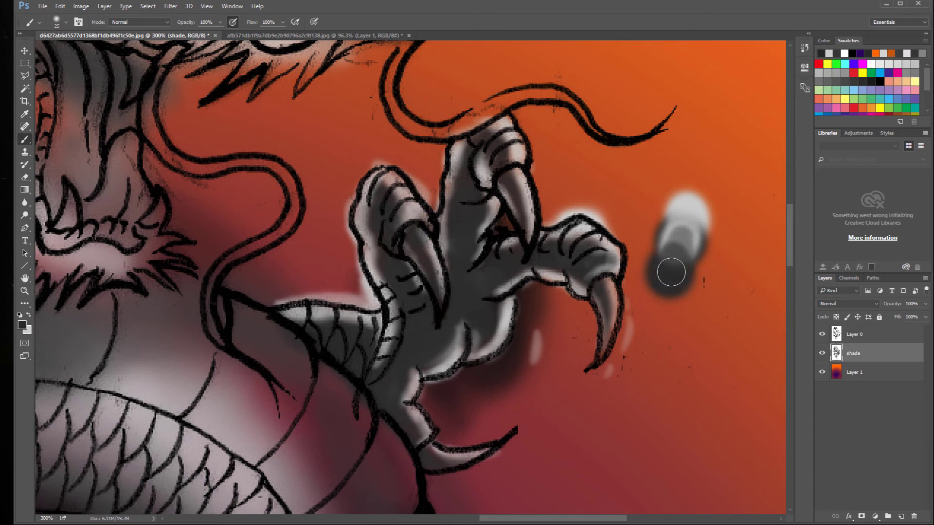
# Step: Sample mid and light greys from the blended dabs and, with a smaller brush, refine the highlights along the claw's edges and talons
pyautogui.keyDown('alt'); pyautogui.click(692, 219); pyautogui.keyUp('alt')
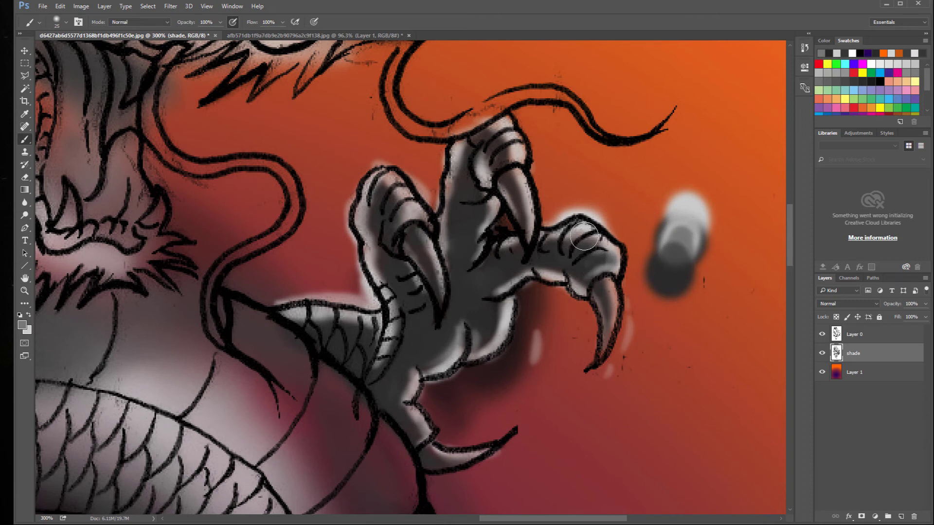
pyautogui.moveTo(600, 261)
pyautogui.mouseDown()
pyautogui.moveTo(582, 262)
pyautogui.moveTo(608, 266)
pyautogui.mouseUp()
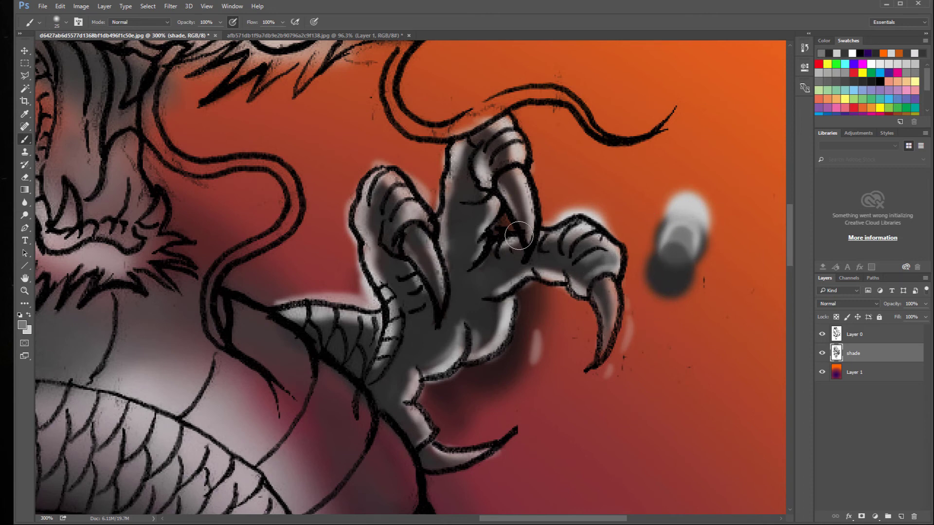
pyautogui.keyDown('alt'); pyautogui.click(694, 212); pyautogui.keyUp('alt')
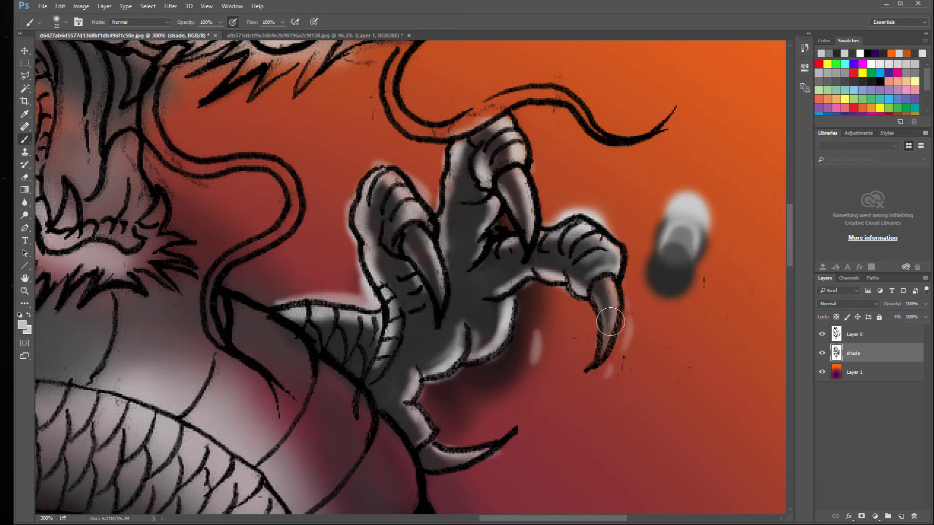
pyautogui.press('[')
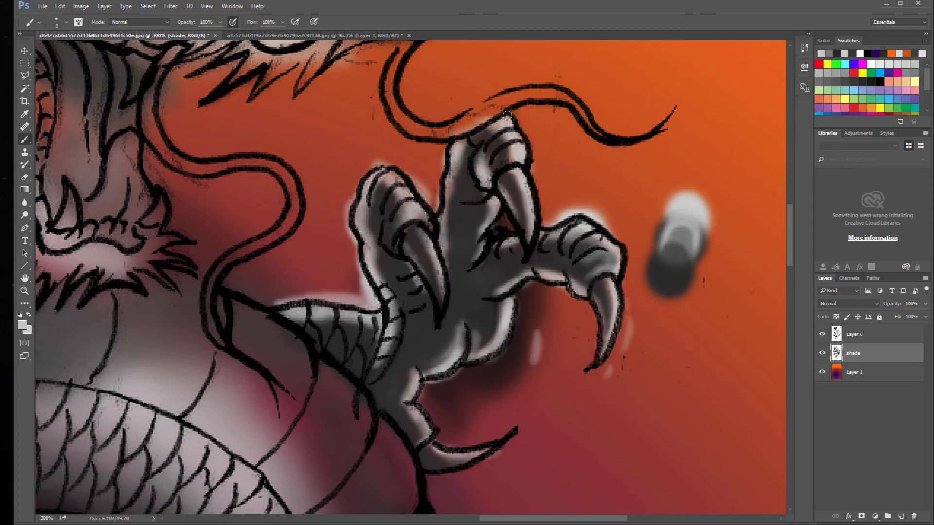
pyautogui.moveTo(444, 194)
pyautogui.mouseDown()
pyautogui.moveTo(444, 219)
pyautogui.moveTo(423, 220)
pyautogui.mouseUp()
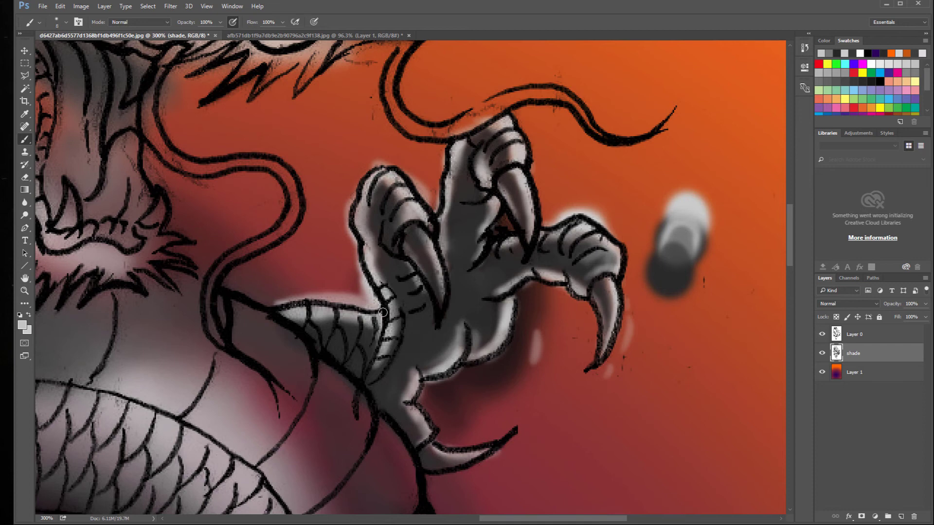
pyautogui.moveTo(496, 443)
pyautogui.mouseDown()
pyautogui.moveTo(433, 446)
pyautogui.moveTo(414, 398)
pyautogui.moveTo(419, 375)
pyautogui.moveTo(503, 344)
pyautogui.moveTo(505, 300)
pyautogui.moveTo(545, 282)
pyautogui.moveTo(527, 249)
pyautogui.moveTo(602, 334)
pyautogui.mouseUp()
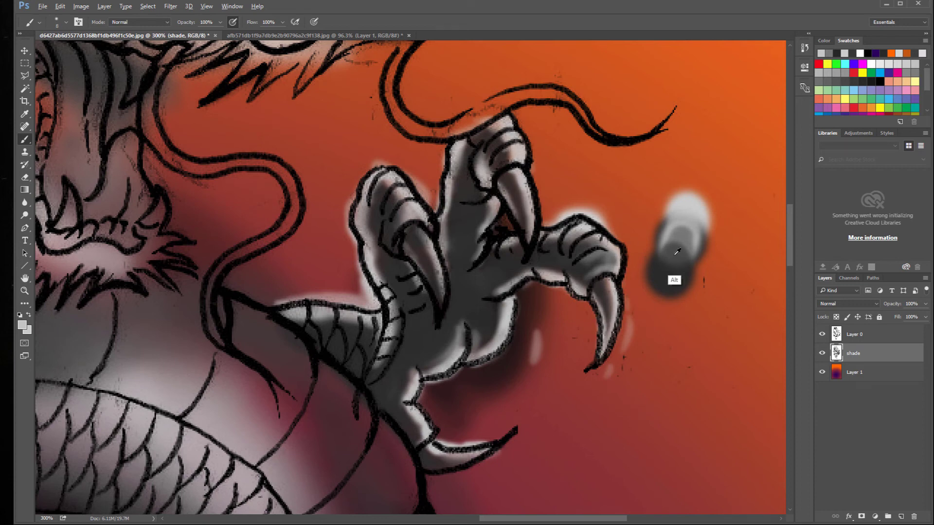
# Step: Sample dark grey from the dabs, deepen the shadows on the fingers and palm, and choose the Blur tool for softening
pyautogui.keyDown('alt'); pyautogui.click(673, 277); pyautogui.keyUp('alt')
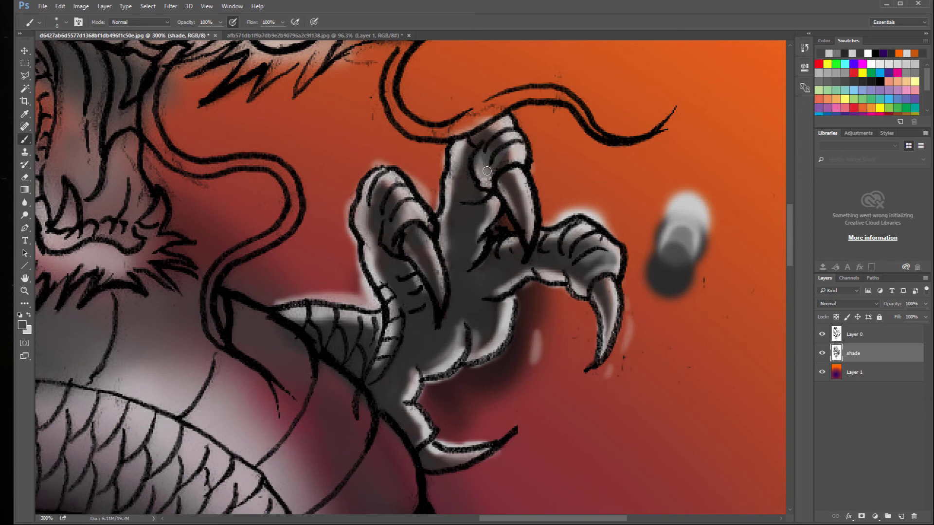
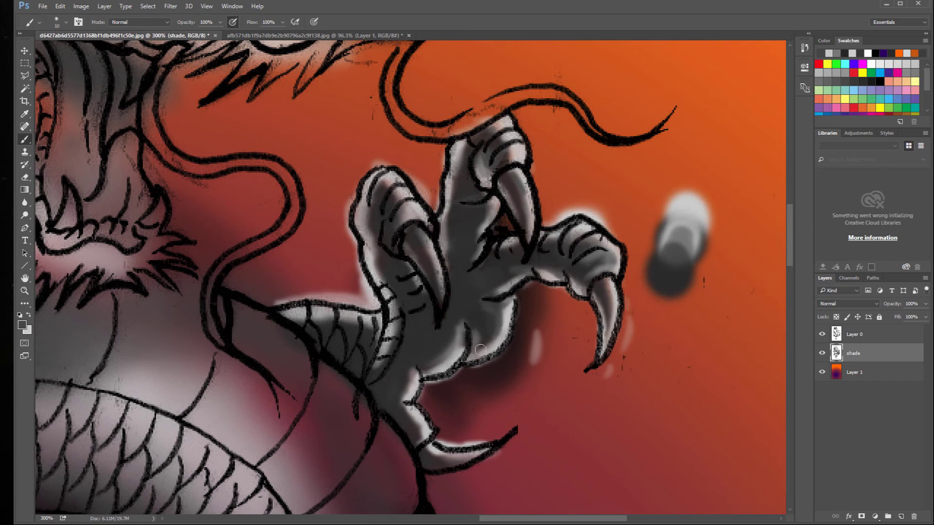
pyautogui.moveTo(458, 321); pyautogui.dragTo(439, 358)
pyautogui.click(24, 203)
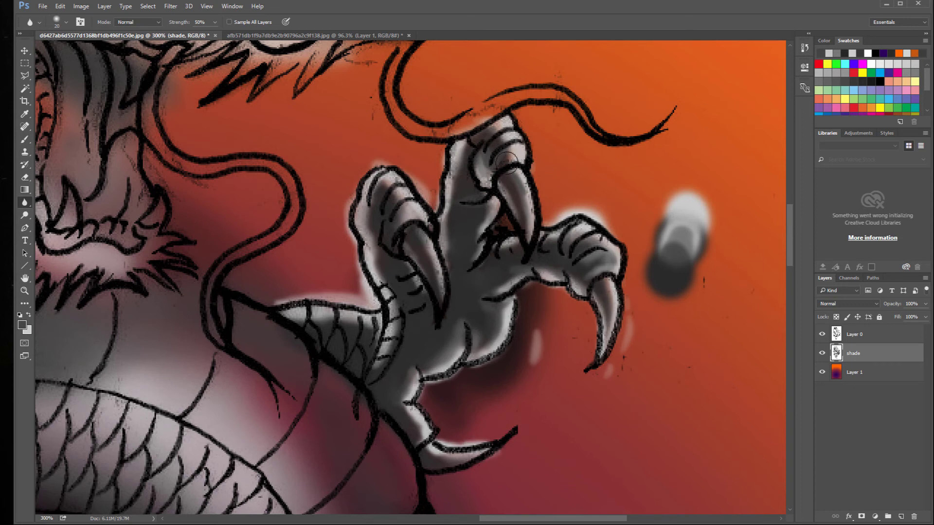
# Step: Erase the grey spill outside the outlines of the claw's forearm and inner fingers with a small eraser
pyautogui.press('e')
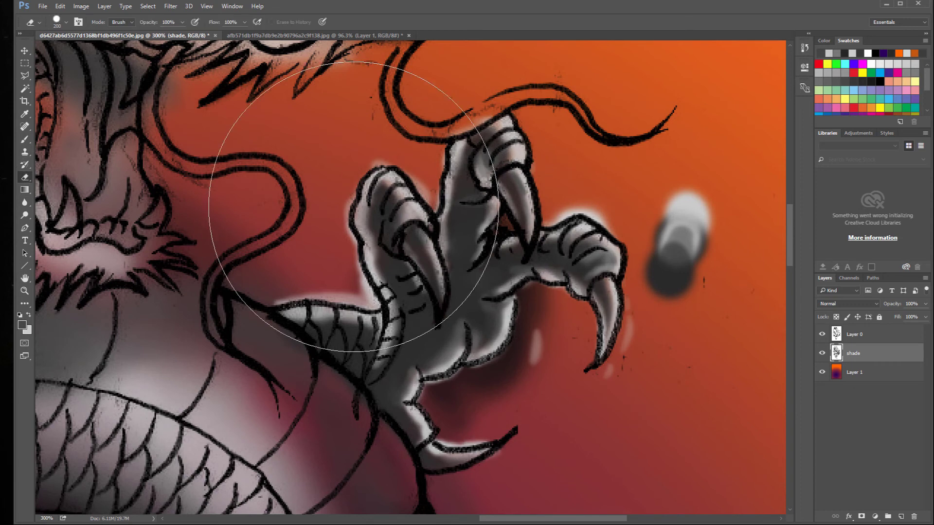
pyautogui.press('[')
pyautogui.press('[')
pyautogui.press('[')
pyautogui.press('[')
pyautogui.press('[')
pyautogui.press('[')
pyautogui.press('[')
pyautogui.press('[')
pyautogui.press('[')
pyautogui.press('[')
pyautogui.press('[')
pyautogui.press('[')
pyautogui.press('[')
pyautogui.press('[')
pyautogui.press('[')
pyautogui.press('[')
pyautogui.moveTo(268, 298)
pyautogui.mouseDown()
pyautogui.moveTo(263, 281)
pyautogui.moveTo(315, 280)
pyautogui.moveTo(373, 304)
pyautogui.moveTo(362, 284)
pyautogui.moveTo(363, 304)
pyautogui.moveTo(350, 295)
pyautogui.moveTo(353, 244)
pyautogui.moveTo(336, 214)
pyautogui.moveTo(358, 174)
pyautogui.moveTo(400, 161)
pyautogui.moveTo(420, 185)
pyautogui.mouseUp()
pyautogui.hotkey('ctrl', 'z')
pyautogui.press(']')
pyautogui.press(']')
pyautogui.press(']')
pyautogui.press('[')
pyautogui.press('[')
pyautogui.press('[')
pyautogui.press('[')
pyautogui.press('[')
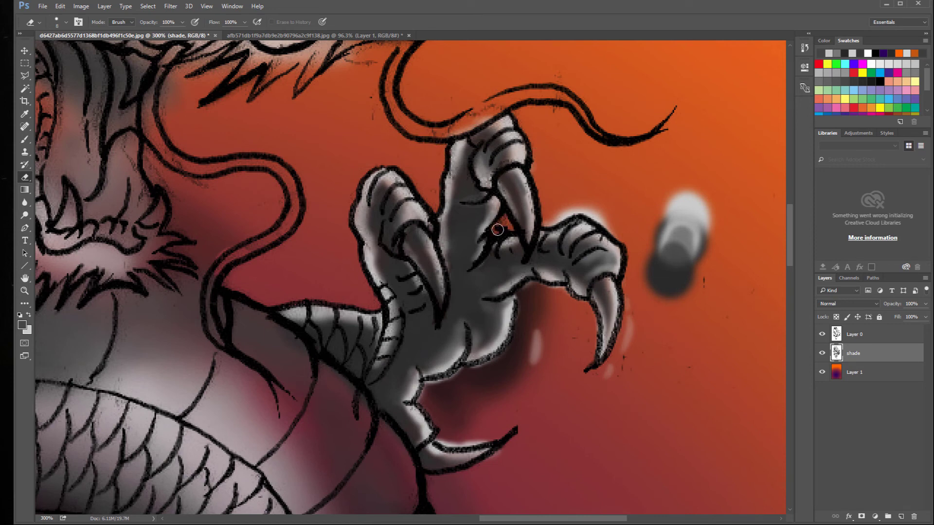
# Step: Erase the light halo above the outer finger and the stray marks around its talon
pyautogui.press(']')
pyautogui.press(']')
pyautogui.moveTo(550, 221); pyautogui.dragTo(607, 227)
pyautogui.press(']')
pyautogui.press(']')
pyautogui.press(']')
pyautogui.press('[')
pyautogui.press('[')
pyautogui.press('[')
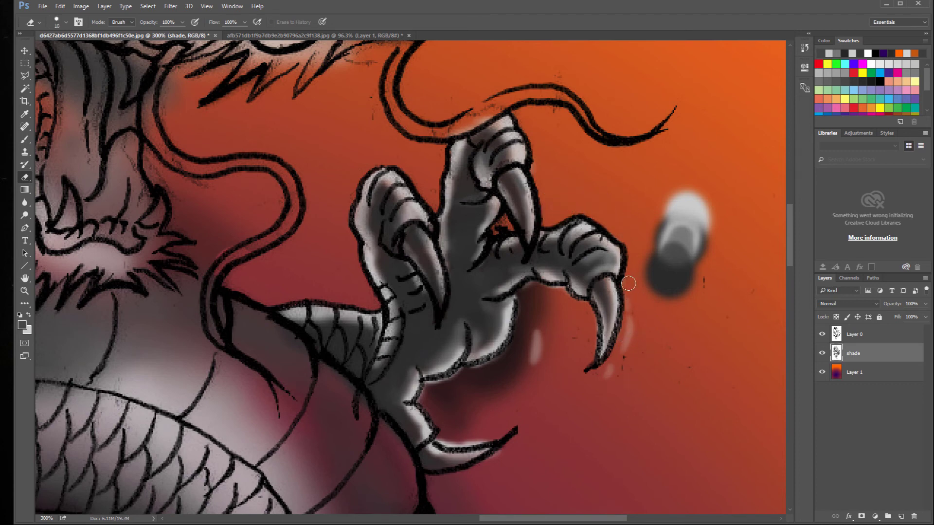
pyautogui.moveTo(628, 283)
pyautogui.mouseDown()
pyautogui.moveTo(615, 366)
pyautogui.moveTo(585, 323)
pyautogui.mouseUp()
pyautogui.press(']')
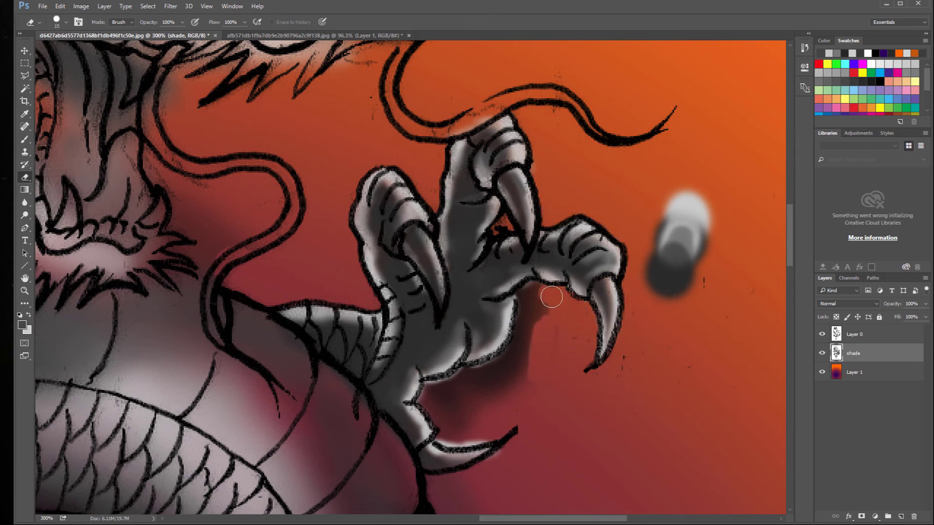
# Step: Erase the dark shadow spill beneath the outer finger, around the palm and beside the lowest talon, adjusting the eraser size
pyautogui.press('[')
pyautogui.moveTo(544, 295)
pyautogui.mouseDown()
pyautogui.moveTo(520, 294)
pyautogui.moveTo(531, 337)
pyautogui.mouseUp()
pyautogui.press(']')
pyautogui.press(']')
pyautogui.moveTo(536, 374)
pyautogui.mouseDown()
pyautogui.moveTo(527, 302)
pyautogui.moveTo(512, 384)
pyautogui.mouseUp()
pyautogui.press('[')
pyautogui.press('[')
pyautogui.press('[')
pyautogui.moveTo(443, 436)
pyautogui.mouseDown()
pyautogui.moveTo(475, 443)
pyautogui.moveTo(444, 428)
pyautogui.moveTo(425, 405)
pyautogui.moveTo(427, 388)
pyautogui.moveTo(506, 353)
pyautogui.mouseUp()
pyautogui.press(']')
pyautogui.press(']')
pyautogui.press(']')
pyautogui.moveTo(446, 403)
pyautogui.mouseDown()
pyautogui.moveTo(454, 428)
pyautogui.moveTo(533, 380)
pyautogui.moveTo(506, 373)
pyautogui.moveTo(464, 401)
pyautogui.moveTo(490, 477)
pyautogui.moveTo(500, 465)
pyautogui.moveTo(440, 491)
pyautogui.mouseUp()
pyautogui.press('[')
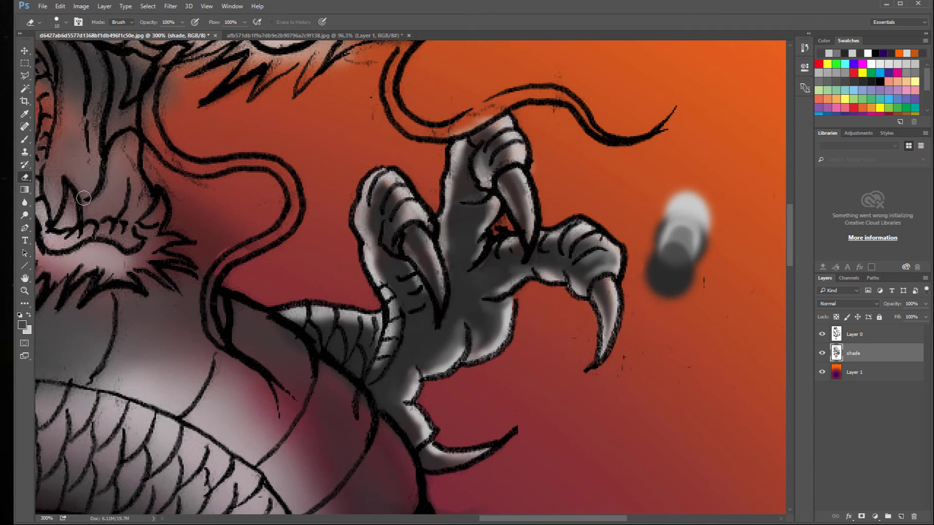
# Step: Add a layer named color above the shade layer and set its blending mode to Color
pyautogui.press('b')
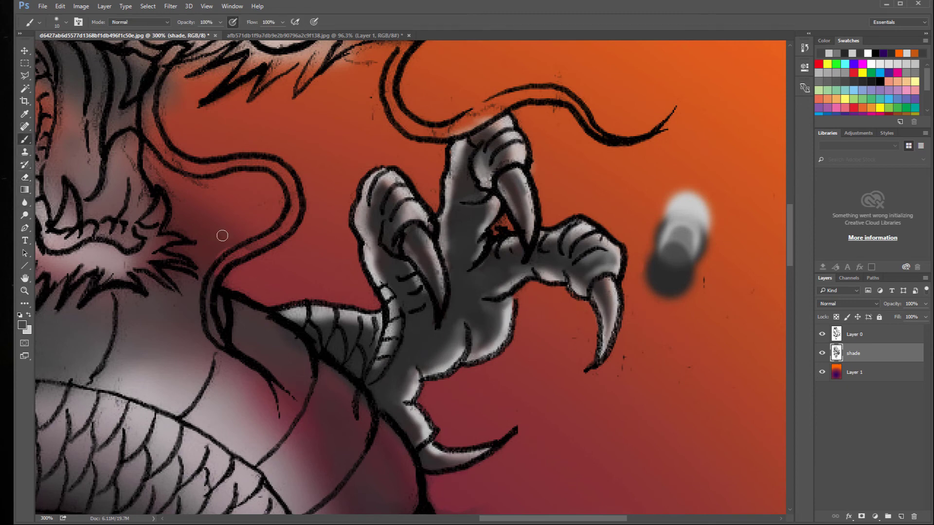
pyautogui.click(901, 516)
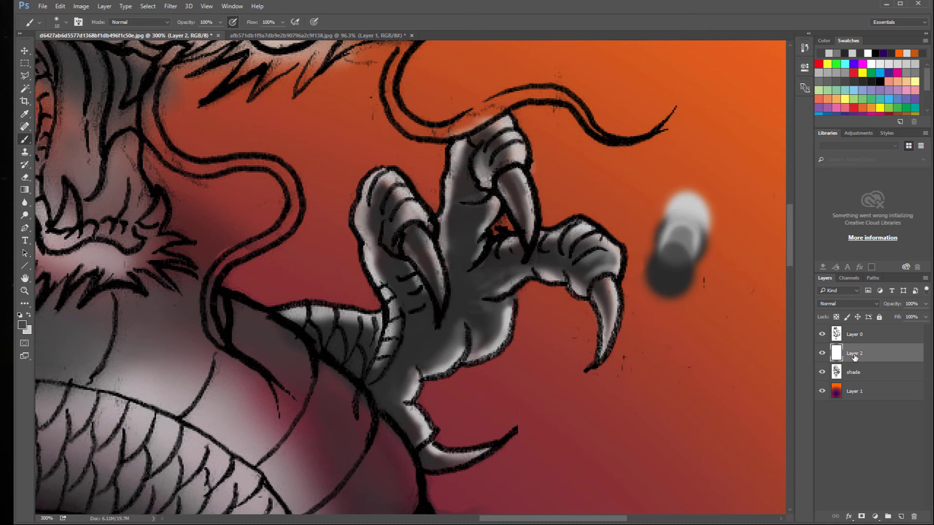
pyautogui.doubleClick(854, 353)
pyautogui.write('color')
pyautogui.press('Return')
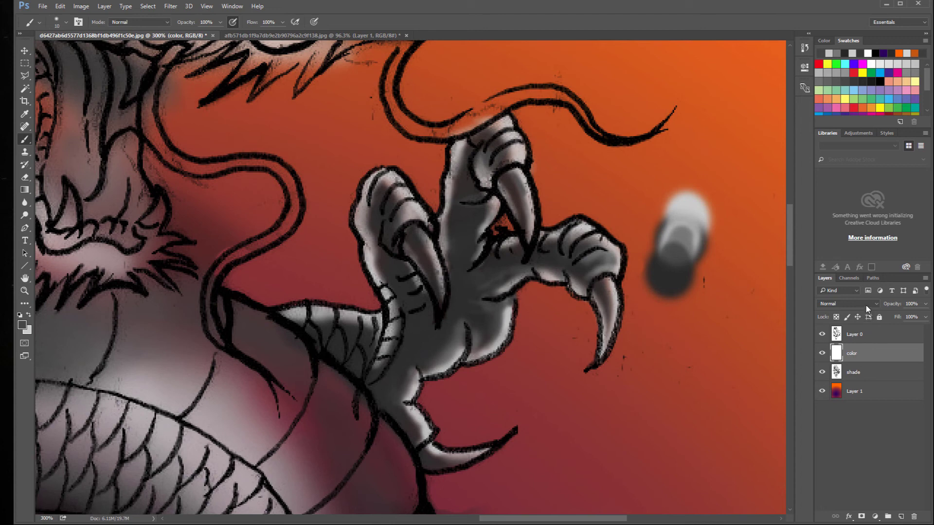
pyautogui.click(850, 302)
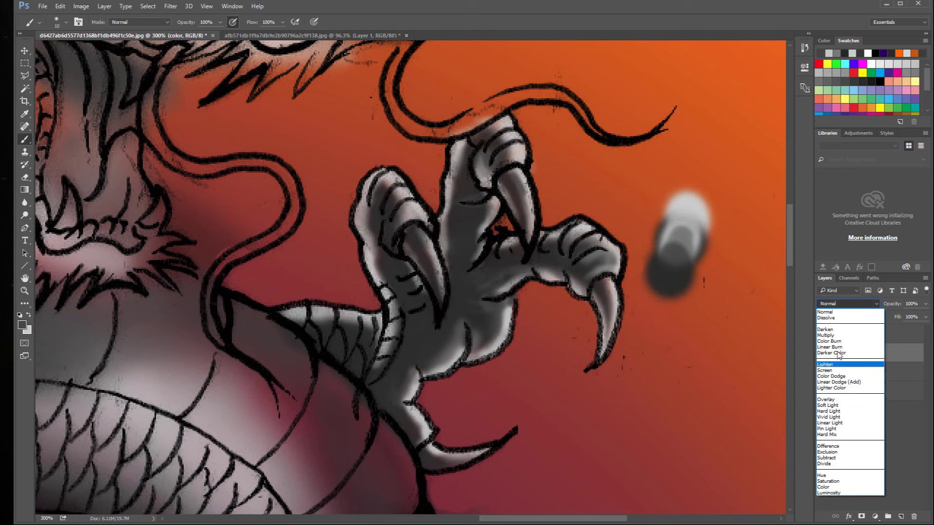
pyautogui.click(826, 487)
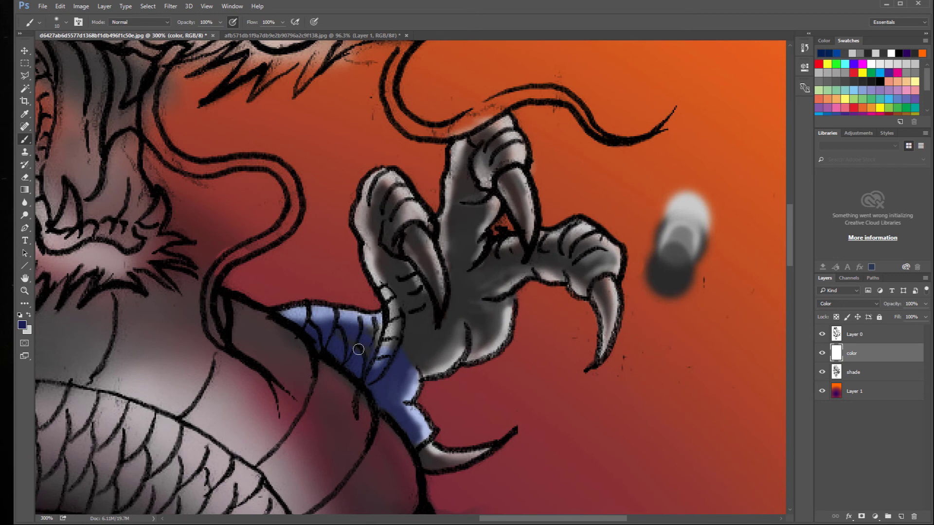
# Step: Brush dark blue over the raised claw's forearm, palm and fingers with a slightly larger brush
pyautogui.press(']')
pyautogui.moveTo(390, 334)
pyautogui.mouseDown()
pyautogui.moveTo(415, 246)
pyautogui.moveTo(427, 266)
pyautogui.moveTo(406, 199)
pyautogui.moveTo(384, 175)
pyautogui.moveTo(364, 220)
pyautogui.moveTo(394, 334)
pyautogui.moveTo(427, 366)
pyautogui.moveTo(437, 358)
pyautogui.moveTo(418, 344)
pyautogui.moveTo(394, 364)
pyautogui.moveTo(423, 392)
pyautogui.moveTo(501, 321)
pyautogui.moveTo(500, 306)
pyautogui.moveTo(451, 293)
pyautogui.moveTo(581, 277)
pyautogui.moveTo(613, 253)
pyautogui.moveTo(588, 231)
pyautogui.moveTo(584, 248)
pyautogui.moveTo(519, 261)
pyautogui.moveTo(508, 282)
pyautogui.moveTo(471, 286)
pyautogui.moveTo(469, 204)
pyautogui.moveTo(487, 254)
pyautogui.moveTo(581, 233)
pyautogui.moveTo(460, 229)
pyautogui.moveTo(492, 199)
pyautogui.moveTo(468, 228)
pyautogui.moveTo(446, 225)
pyautogui.moveTo(459, 188)
pyautogui.moveTo(385, 180)
pyautogui.moveTo(371, 219)
pyautogui.moveTo(469, 180)
pyautogui.moveTo(454, 172)
pyautogui.moveTo(465, 151)
pyautogui.moveTo(511, 137)
pyautogui.moveTo(516, 160)
pyautogui.moveTo(486, 151)
pyautogui.moveTo(482, 183)
pyautogui.mouseUp()
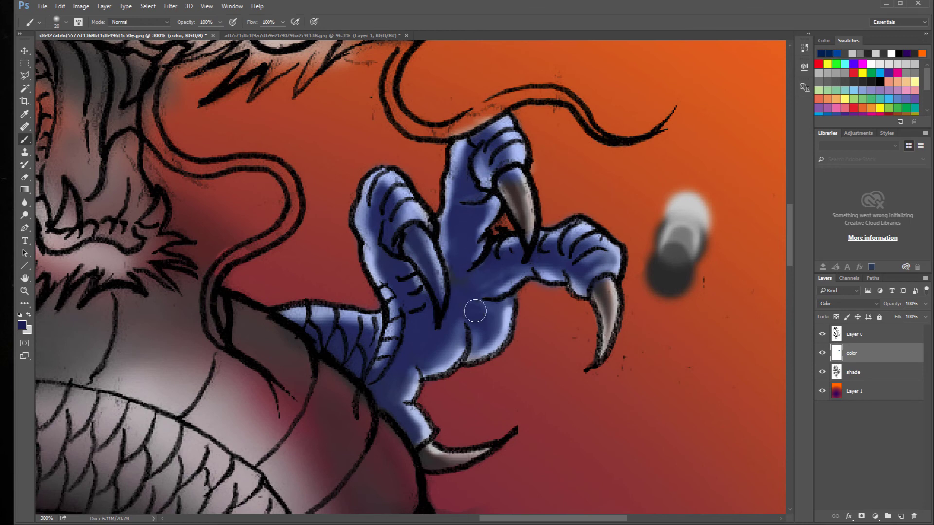
# Step: Set the foreground colour to bright yellow, keeping dark blue as the background colour
pyautogui.click(28, 316)
pyautogui.click(21, 324)
pyautogui.click(875, 95)
pyautogui.click(862, 73)
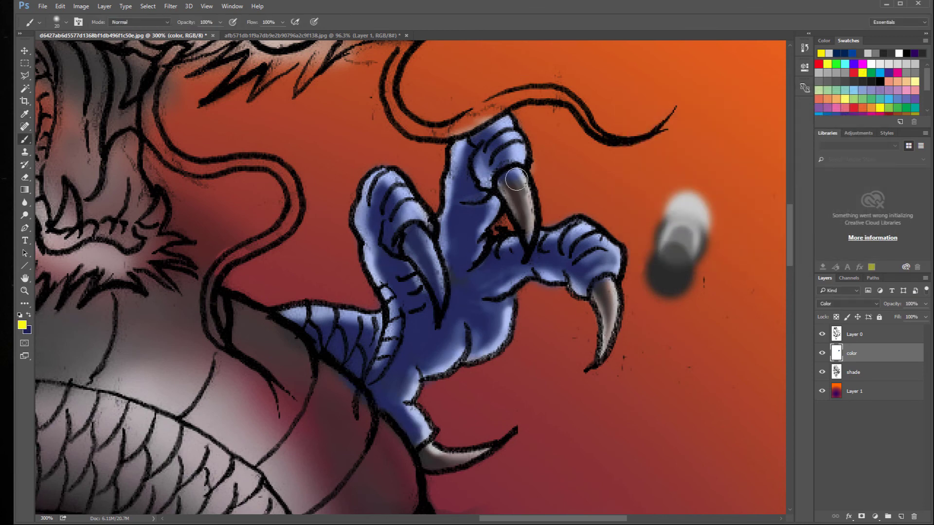
# Step: Brush yellow over all four talons of the raised claw
pyautogui.moveTo(503, 182); pyautogui.dragTo(516, 174)
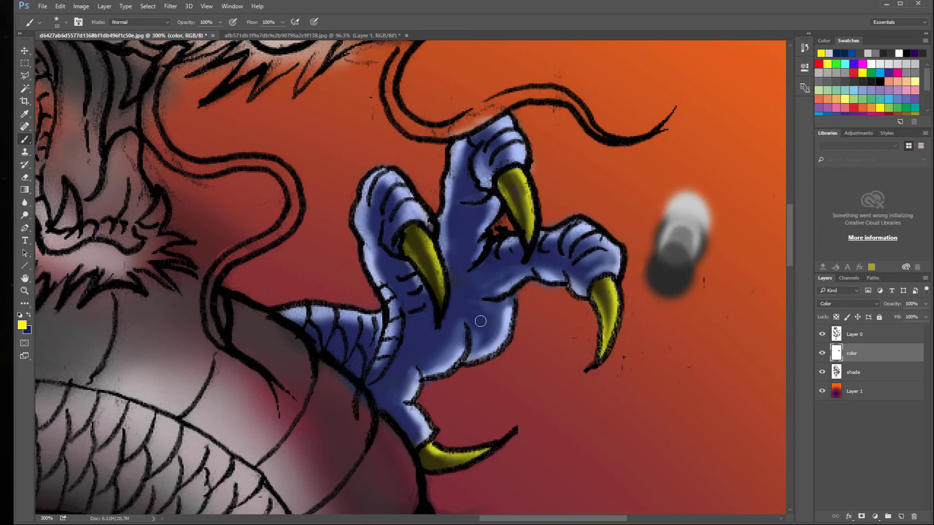
pyautogui.press('z')
pyautogui.hotkey('ctrl', '0')
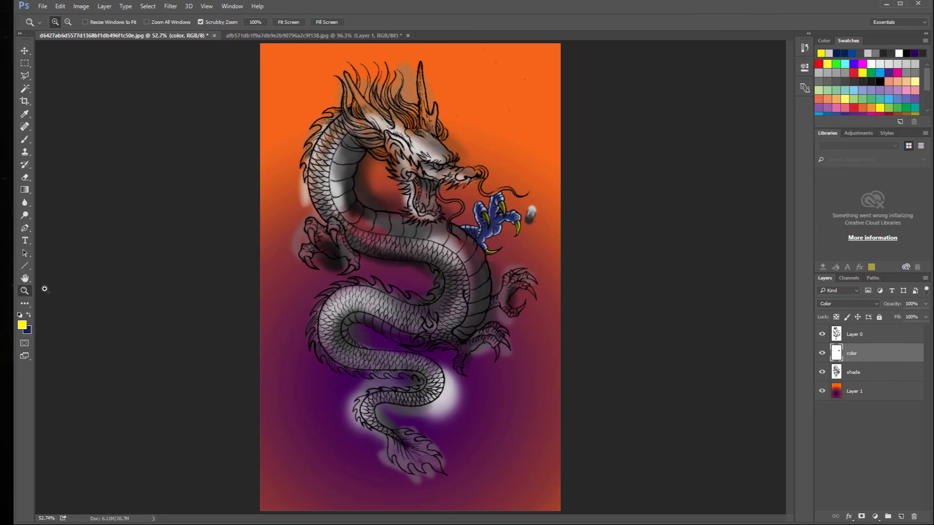
pyautogui.moveTo(494, 243); pyautogui.dragTo(443, 289)
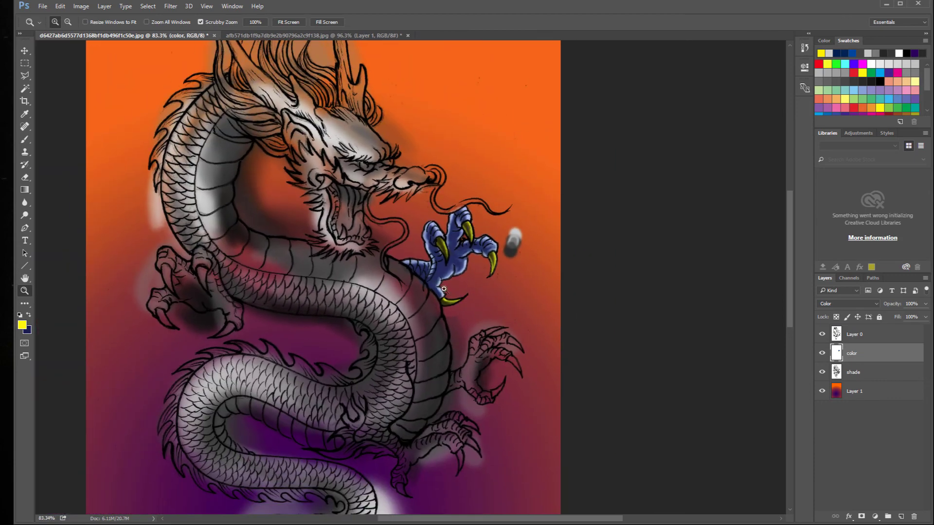
# Step: Make dark blue the foreground colour again and darken it to #000a2f
pyautogui.click(28, 315)
pyautogui.click(22, 325)
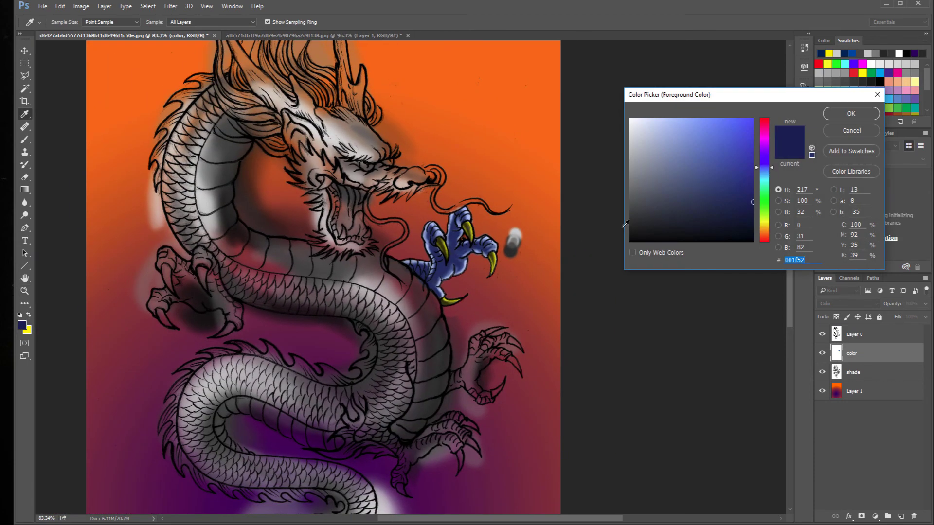
pyautogui.click(756, 166)
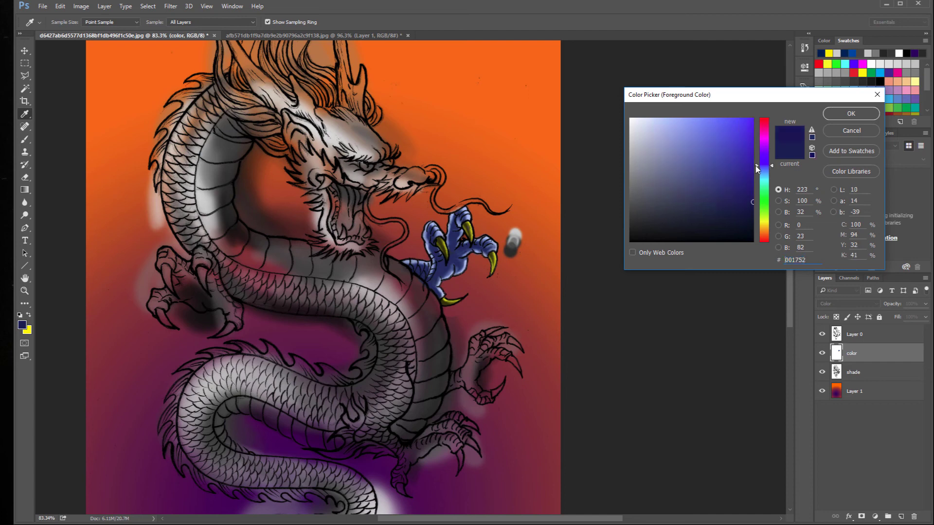
pyautogui.click(756, 165)
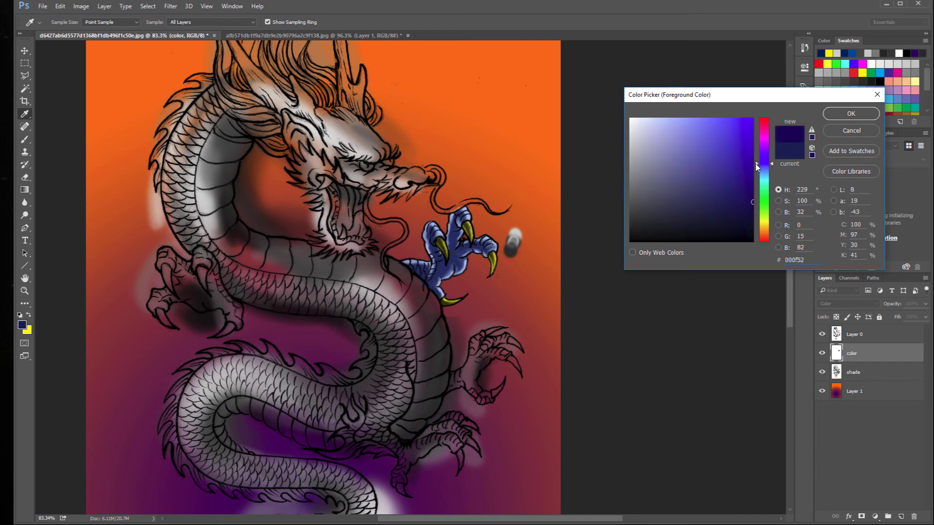
pyautogui.moveTo(750, 207); pyautogui.dragTo(754, 219)
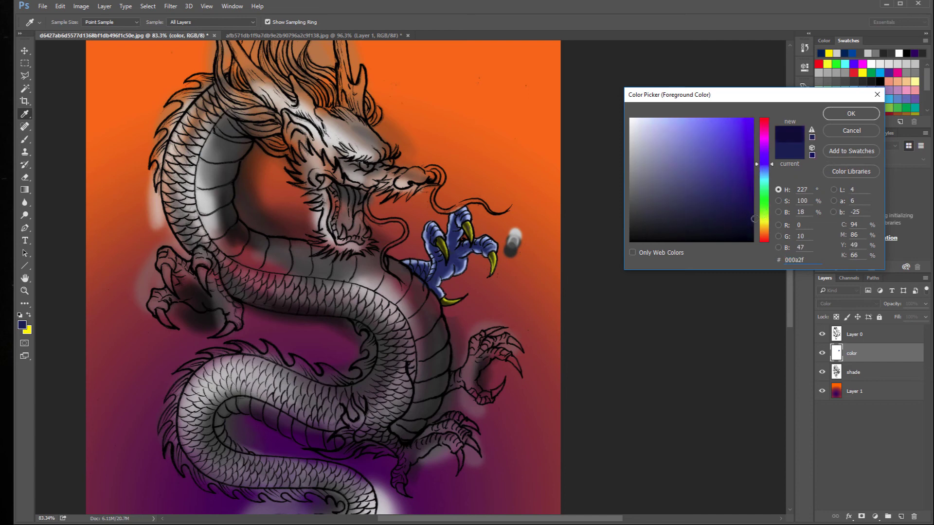
pyautogui.click(845, 113)
# Step: Try brushing the darker blue over the raised claw's palm with an enlarged brush
pyautogui.press('z')
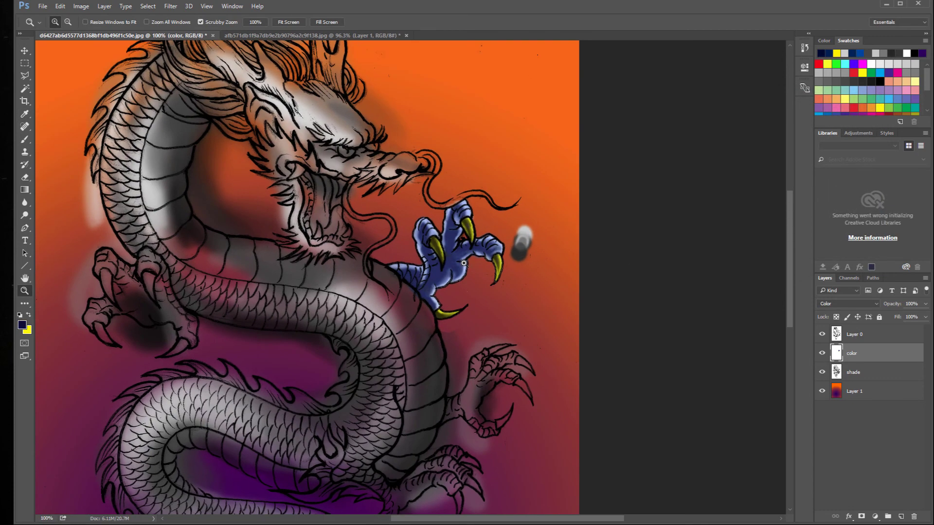
pyautogui.click(470, 243)
pyautogui.click(462, 265)
pyautogui.click(440, 265)
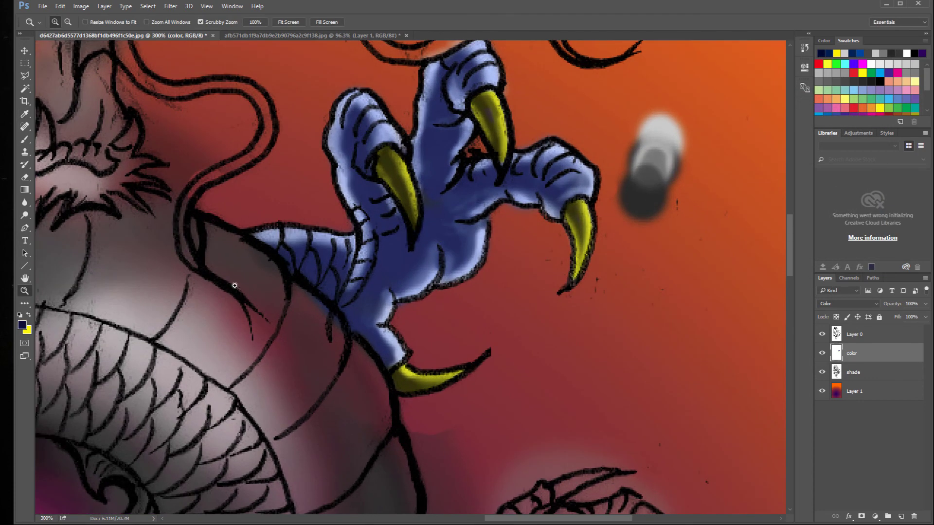
pyautogui.click(25, 139)
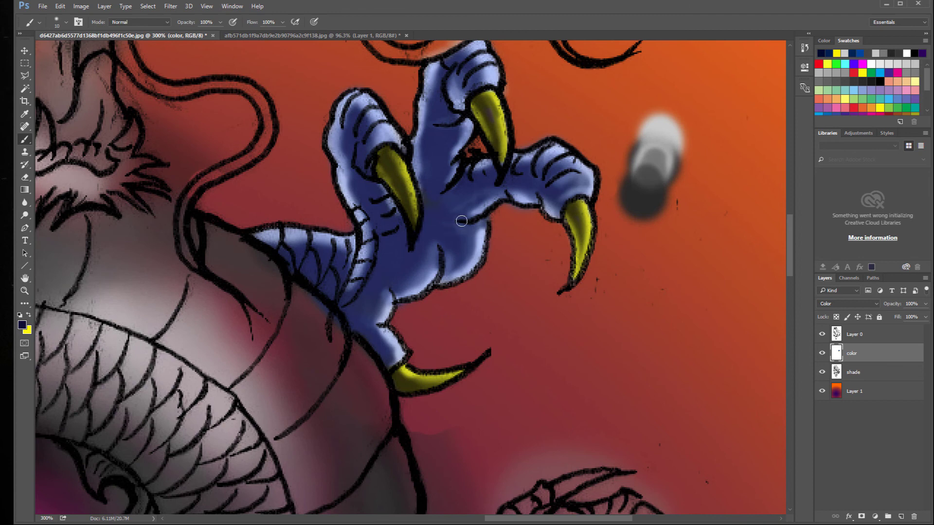
pyautogui.press(']')
pyautogui.press(']')
pyautogui.press(']')
# Step: Step back through the history to remove the darker brush strokes from the palm
pyautogui.click(804, 48)
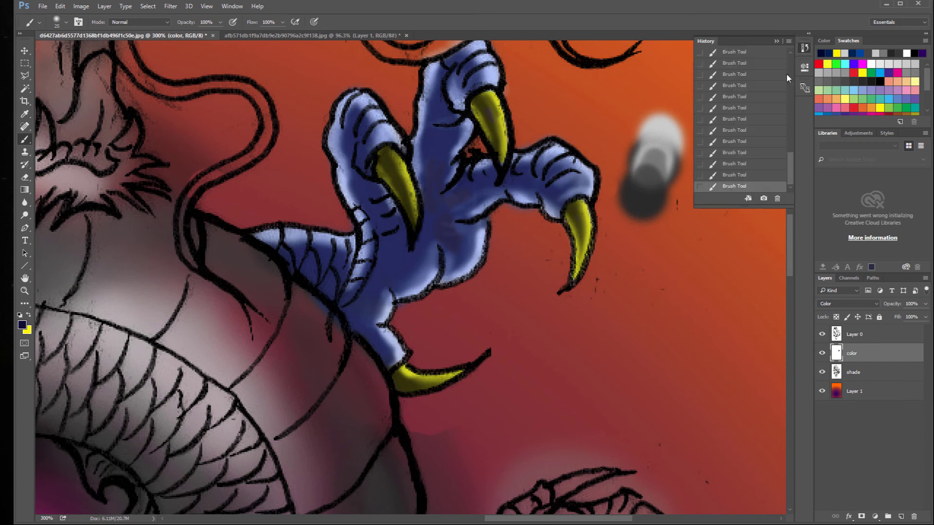
pyautogui.click(734, 176)
pyautogui.click(731, 153)
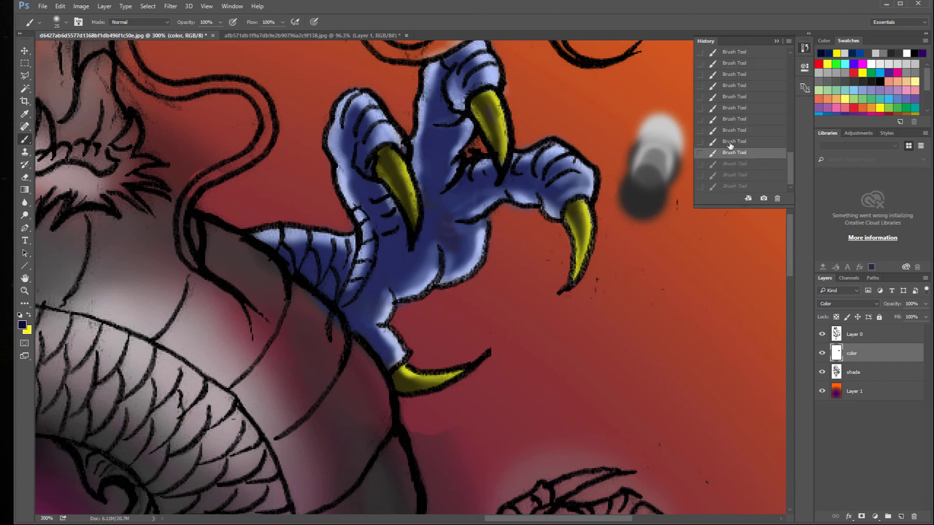
pyautogui.click(729, 142)
pyautogui.click(732, 131)
pyautogui.click(731, 120)
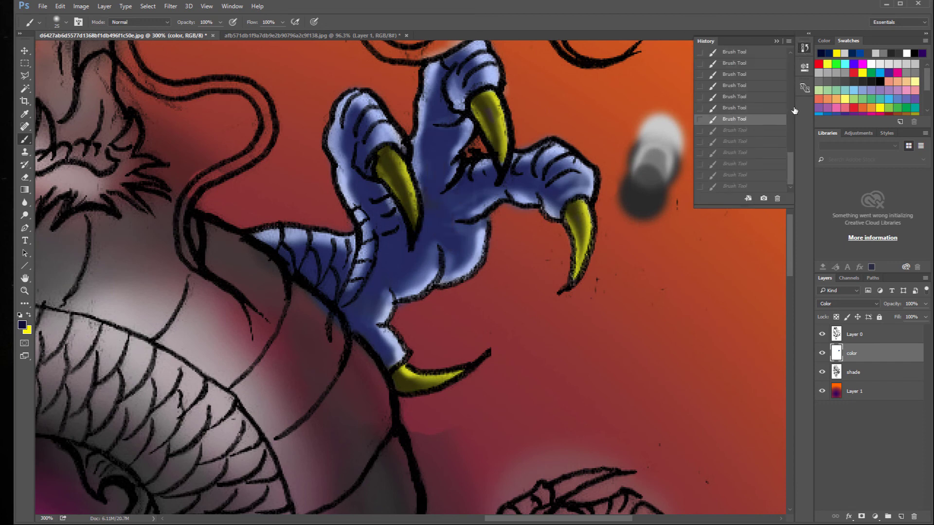
pyautogui.click(776, 41)
# Step: Add a Brightness/Contrast adjustment above the shade layer with brightness 24 and contrast 12
pyautogui.click(865, 372)
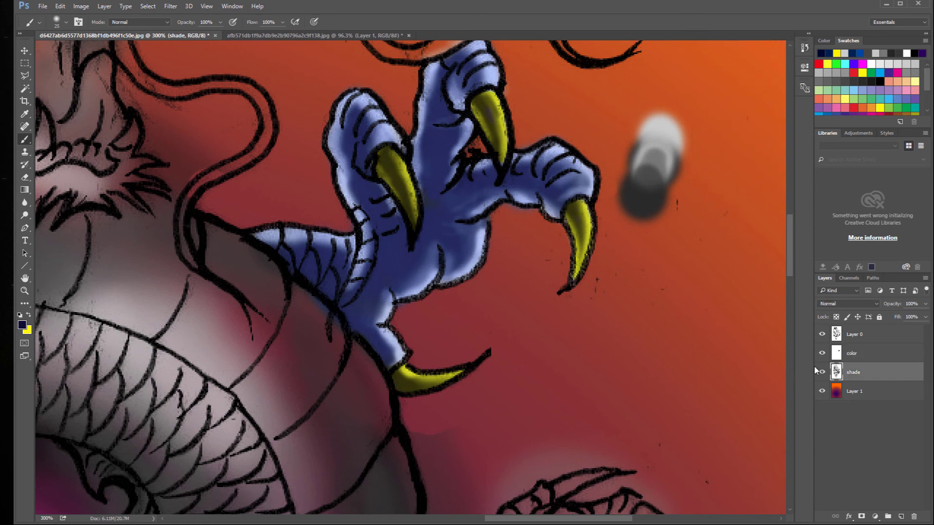
pyautogui.click(873, 517)
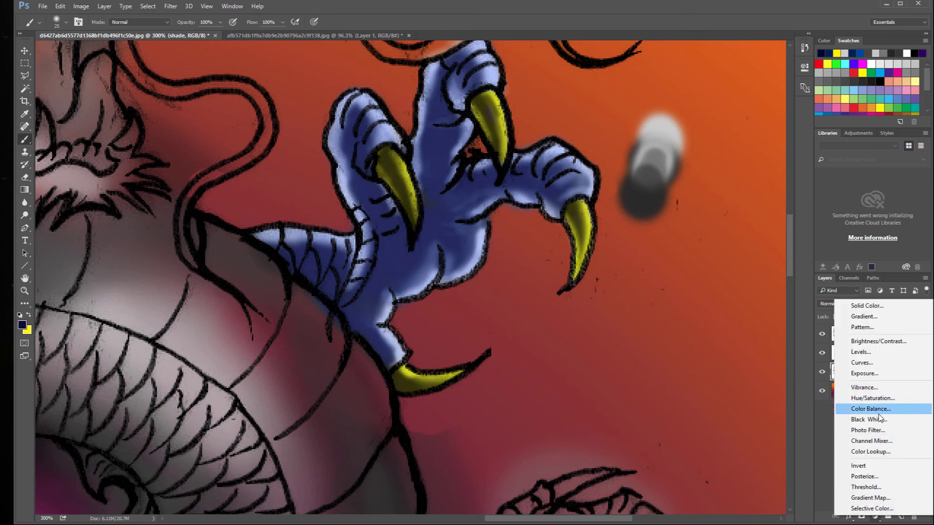
pyautogui.click(870, 340)
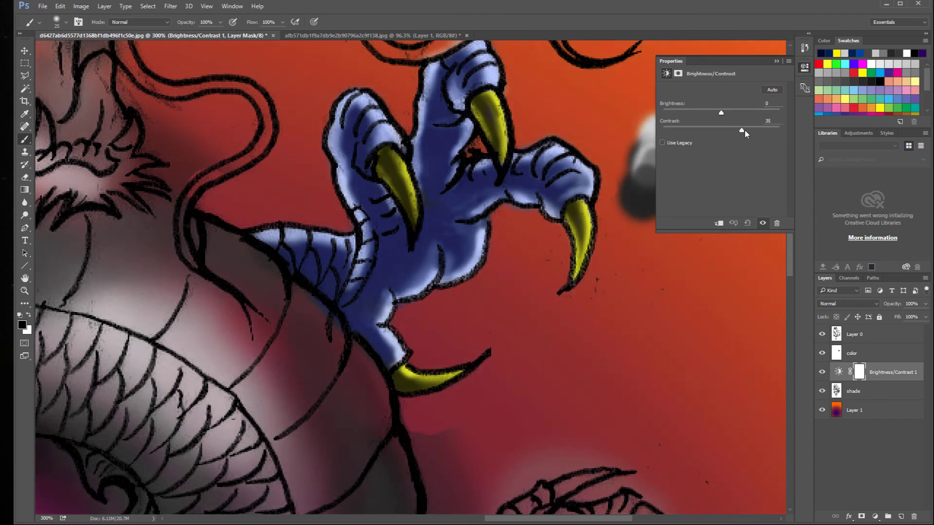
pyautogui.moveTo(721, 130)
pyautogui.mouseDown()
pyautogui.moveTo(742, 136)
pyautogui.moveTo(731, 142)
pyautogui.moveTo(709, 116)
pyautogui.moveTo(731, 119)
pyautogui.mouseUp()
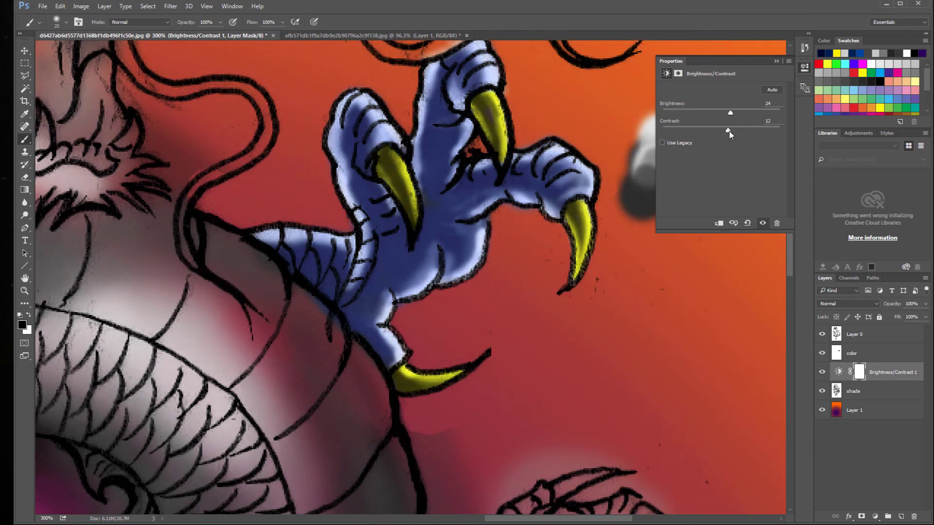
pyautogui.click(775, 62)
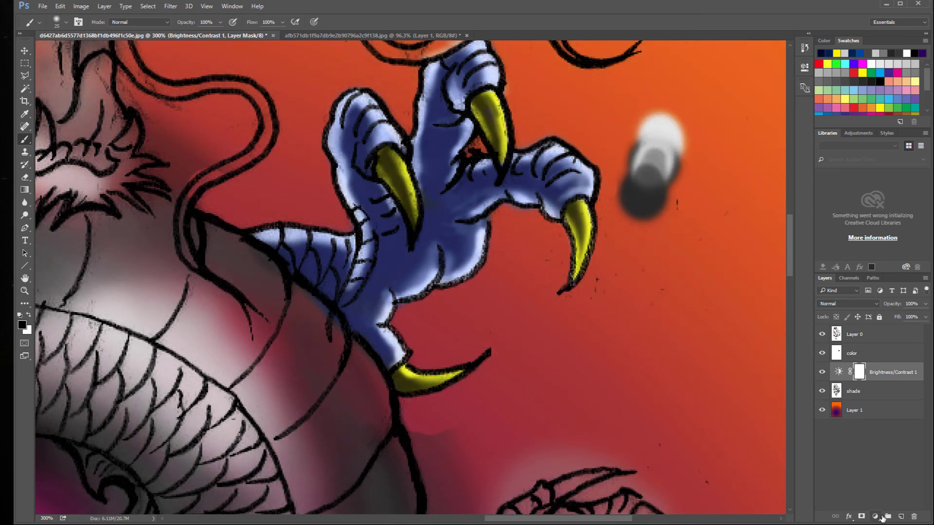
# Step: Add a Curves adjustment layer below the color layer and delete the Brightness/Contrast adjustment
pyautogui.click(874, 516)
pyautogui.click(860, 363)
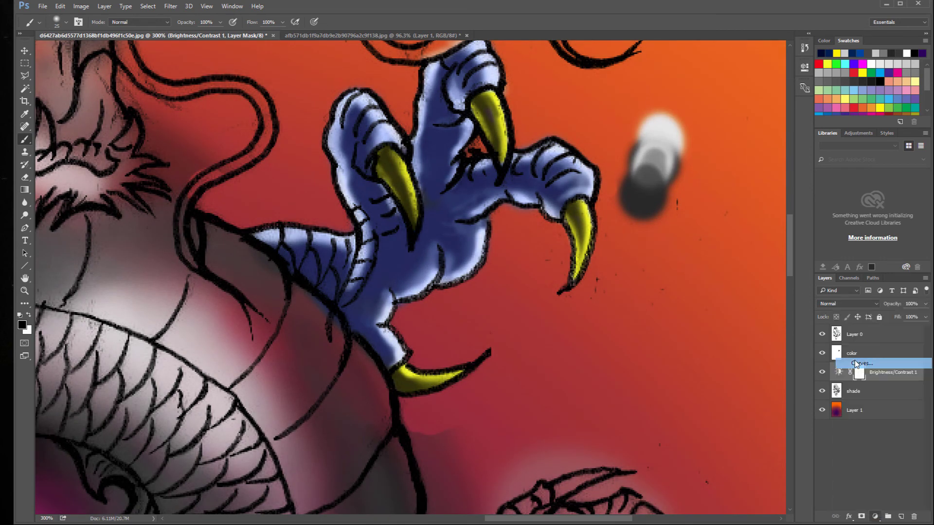
pyautogui.click(776, 61)
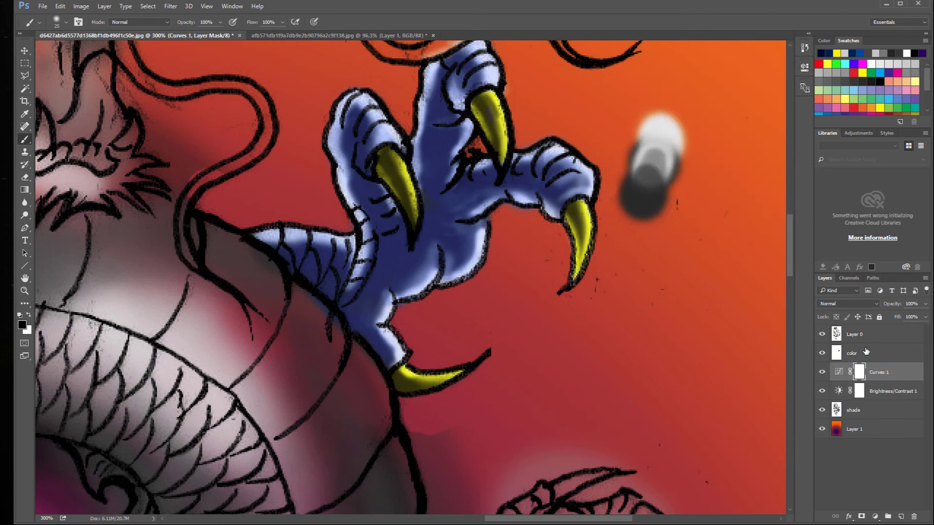
pyautogui.click(884, 391)
pyautogui.press('Delete')
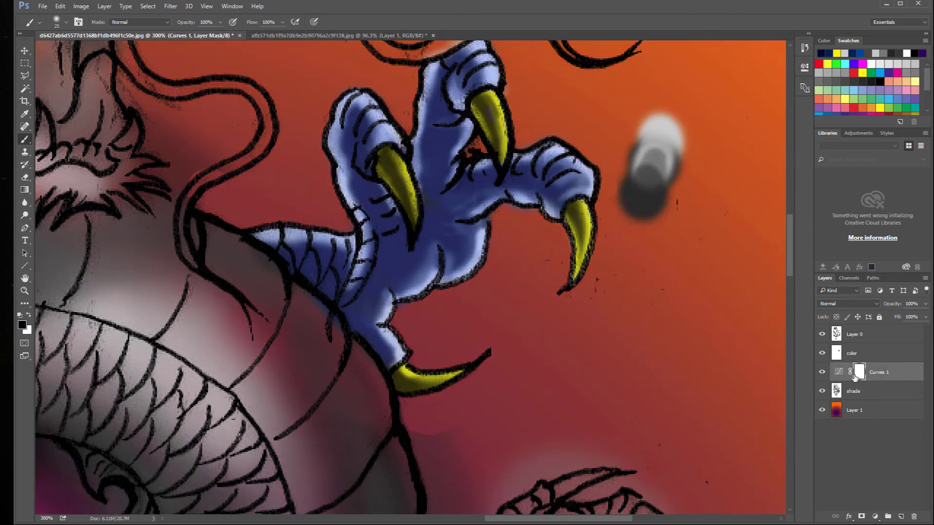
# Step: Shape the Curves adjustment by pulling the white and black points inward and bending the midtones and shadows downward
pyautogui.doubleClick(836, 373)
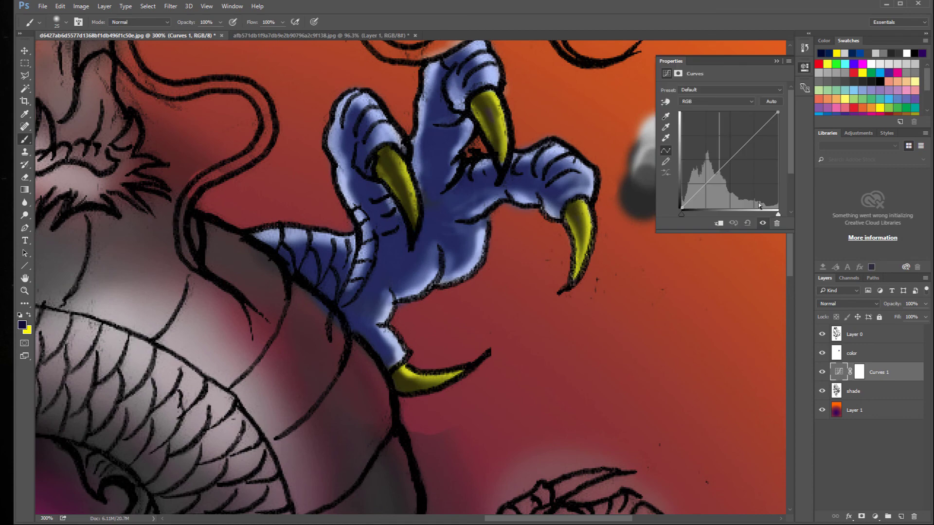
pyautogui.moveTo(778, 216); pyautogui.dragTo(760, 224)
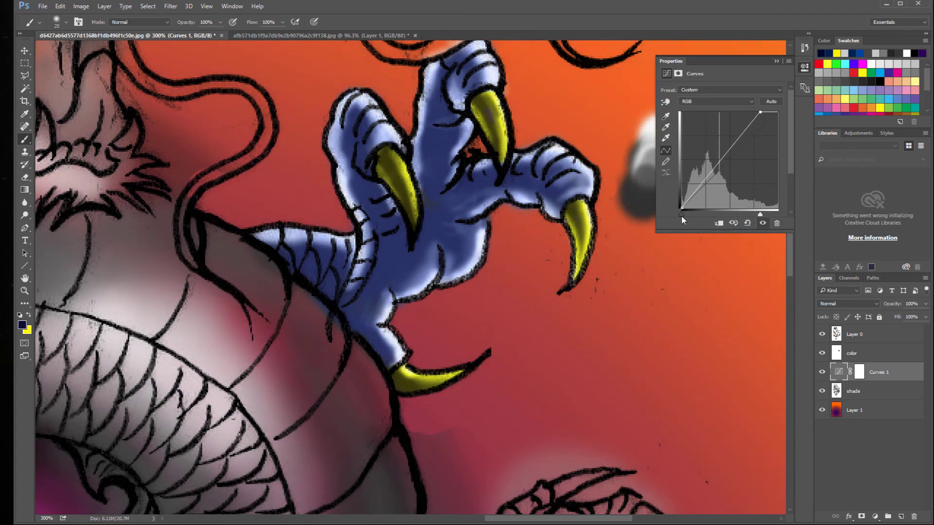
pyautogui.moveTo(681, 216)
pyautogui.mouseDown()
pyautogui.moveTo(693, 214)
pyautogui.moveTo(684, 217)
pyautogui.mouseUp()
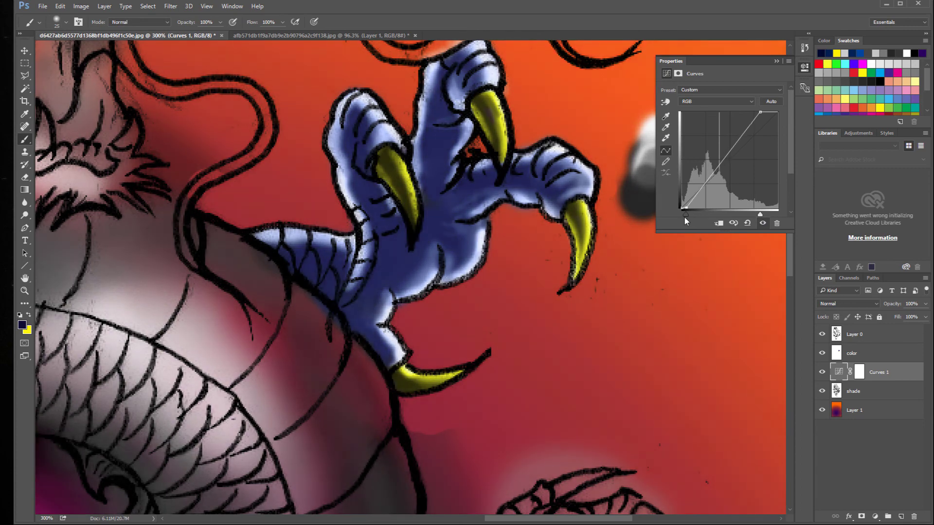
pyautogui.moveTo(722, 152)
pyautogui.mouseDown()
pyautogui.moveTo(730, 161)
pyautogui.moveTo(735, 153)
pyautogui.mouseUp()
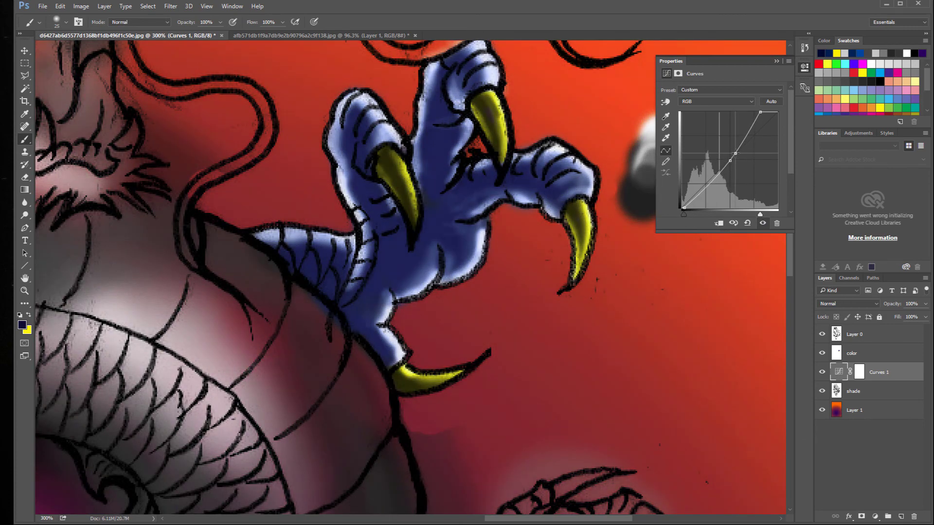
pyautogui.moveTo(708, 185); pyautogui.dragTo(704, 187)
pyautogui.click(776, 63)
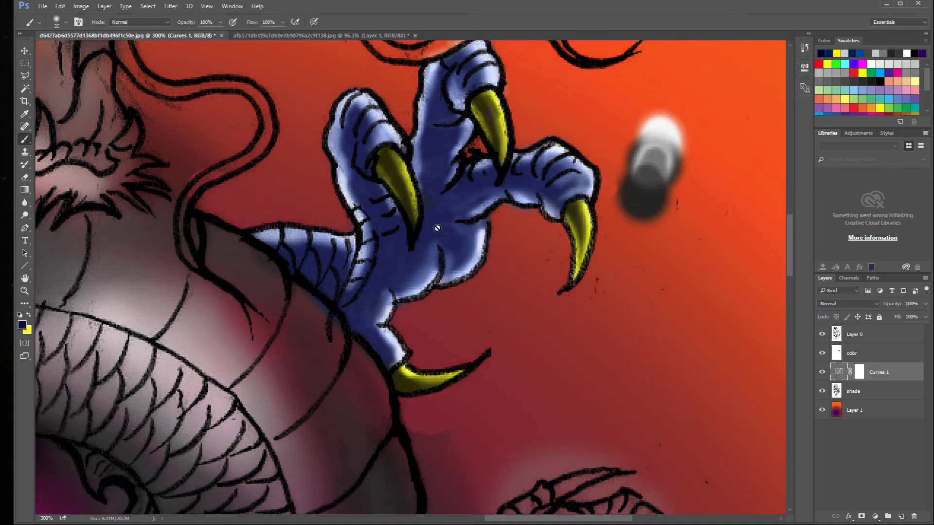
# Step: Add a new layer above Layer 0 and reset the colours to black and white for brushing the claw
pyautogui.hotkey('ctrl', 'shift', 'alt', 'n')
pyautogui.press('d')
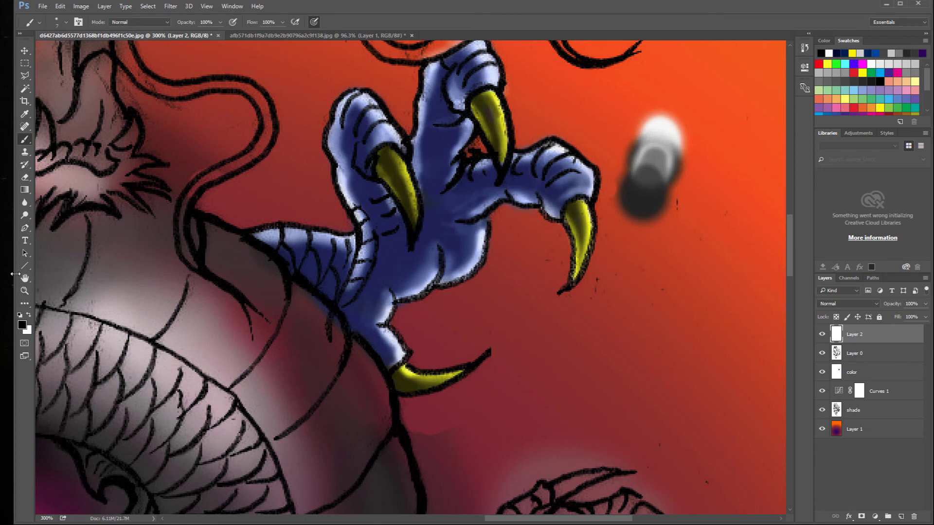
pyautogui.click(25, 291)
pyautogui.click(432, 208)
pyautogui.moveTo(456, 206)
pyautogui.mouseDown()
pyautogui.moveTo(462, 237)
pyautogui.moveTo(517, 271)
pyautogui.moveTo(496, 262)
pyautogui.mouseUp()
pyautogui.press('b')
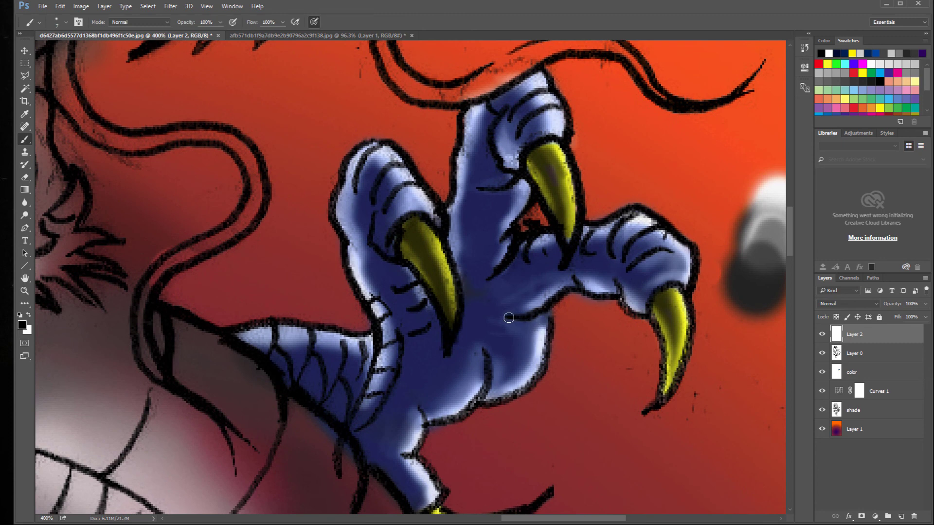
# Step: Ink black outlines along the raised claw's outer finger, its talon and the lower edge of the palm
pyautogui.moveTo(508, 318)
pyautogui.mouseDown()
pyautogui.moveTo(545, 306)
pyautogui.moveTo(573, 280)
pyautogui.moveTo(645, 316)
pyautogui.moveTo(679, 287)
pyautogui.moveTo(693, 323)
pyautogui.moveTo(683, 384)
pyautogui.moveTo(661, 367)
pyautogui.mouseUp()
pyautogui.moveTo(650, 315); pyautogui.dragTo(662, 403)
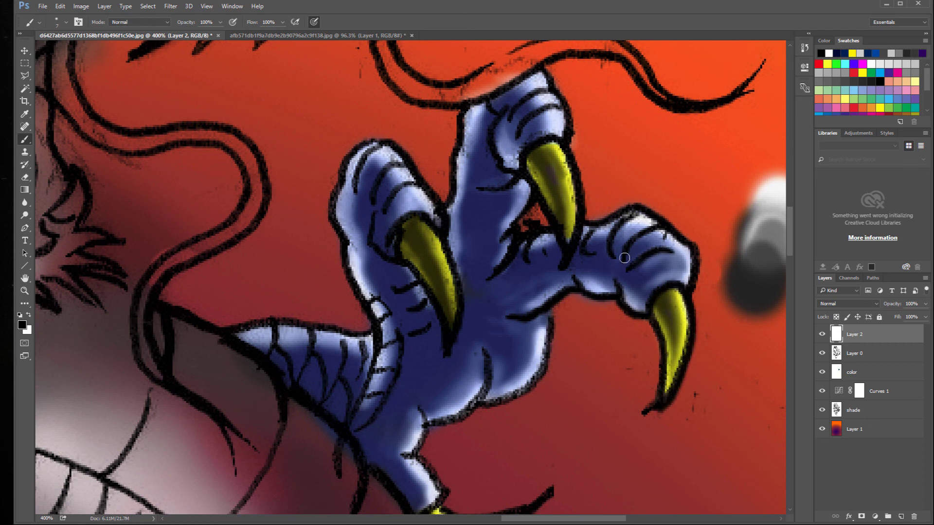
pyautogui.moveTo(583, 228)
pyautogui.mouseDown()
pyautogui.moveTo(629, 211)
pyautogui.moveTo(648, 215)
pyautogui.moveTo(694, 248)
pyautogui.moveTo(693, 288)
pyautogui.mouseUp()
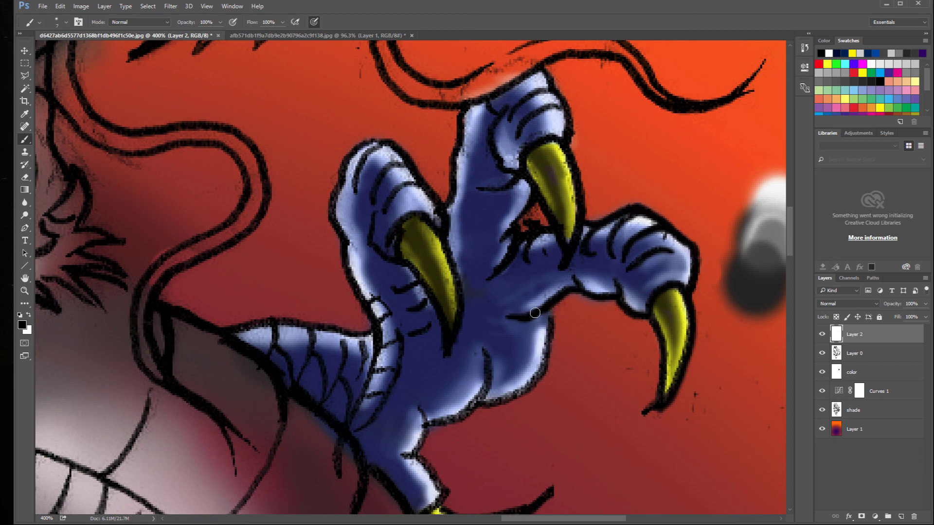
pyautogui.moveTo(488, 361)
pyautogui.mouseDown()
pyautogui.moveTo(460, 417)
pyautogui.moveTo(435, 424)
pyautogui.moveTo(485, 385)
pyautogui.moveTo(482, 401)
pyautogui.moveTo(536, 377)
pyautogui.moveTo(551, 311)
pyautogui.mouseUp()
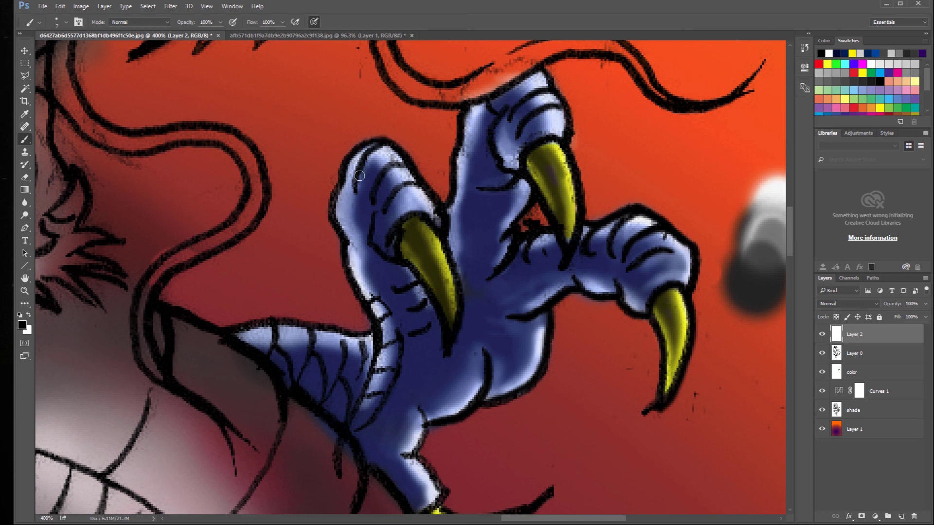
# Step: Trace the inner finger's outline and creases and the wrist scale lines in black
pyautogui.moveTo(339, 173); pyautogui.dragTo(343, 243)
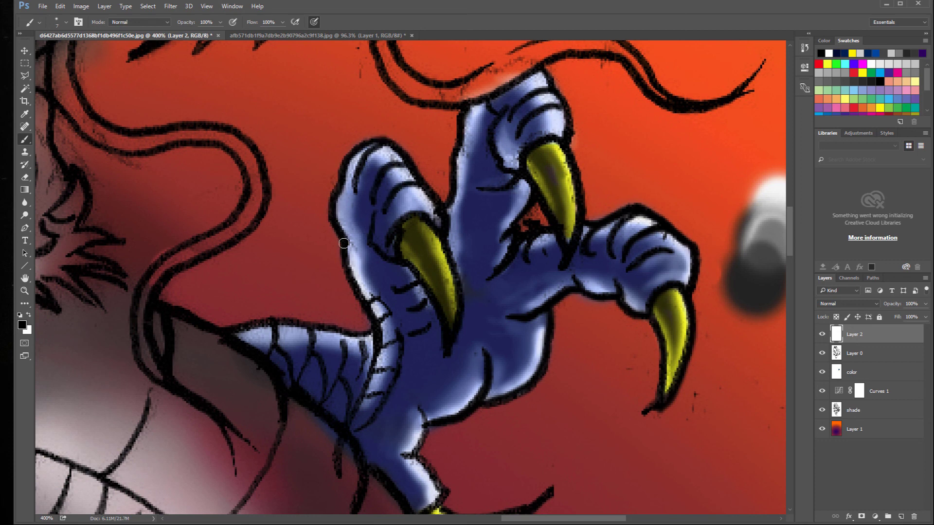
pyautogui.moveTo(419, 307)
pyautogui.mouseDown()
pyautogui.moveTo(426, 300)
pyautogui.moveTo(434, 320)
pyautogui.mouseUp()
pyautogui.moveTo(352, 342); pyautogui.dragTo(375, 302)
pyautogui.moveTo(396, 258)
pyautogui.mouseDown()
pyautogui.moveTo(410, 273)
pyautogui.moveTo(406, 307)
pyautogui.mouseUp()
pyautogui.moveTo(395, 332)
pyautogui.mouseDown()
pyautogui.moveTo(414, 328)
pyautogui.moveTo(421, 315)
pyautogui.moveTo(399, 368)
pyautogui.moveTo(404, 352)
pyautogui.mouseUp()
pyautogui.moveTo(392, 328); pyautogui.dragTo(369, 387)
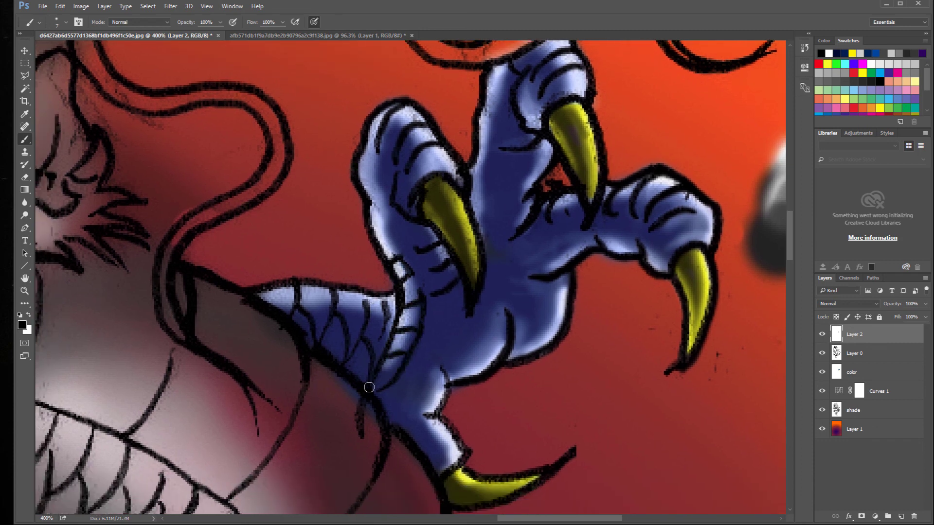
# Step: Ink the outline of the claw's heel and its lowest talon in black
pyautogui.moveTo(442, 375)
pyautogui.mouseDown()
pyautogui.moveTo(432, 414)
pyautogui.moveTo(444, 370)
pyautogui.moveTo(433, 416)
pyautogui.moveTo(454, 435)
pyautogui.moveTo(454, 466)
pyautogui.mouseUp()
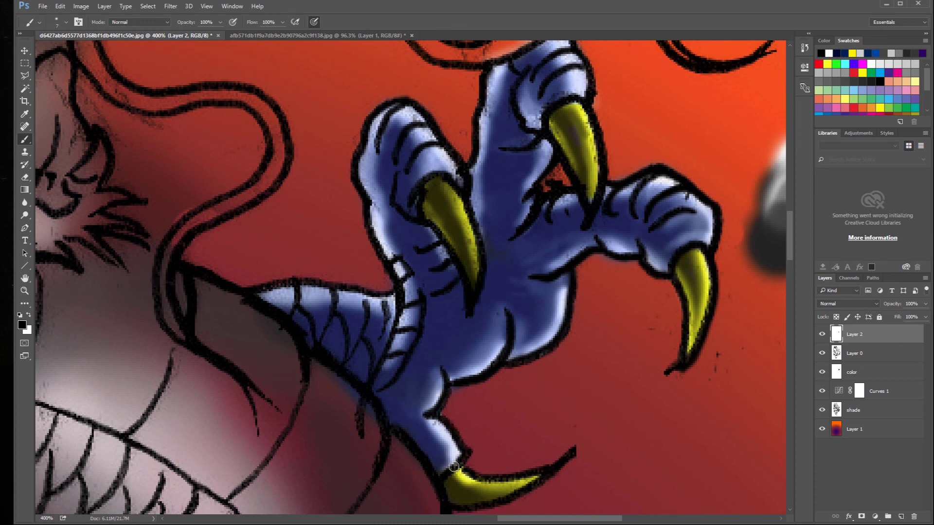
pyautogui.moveTo(462, 410); pyautogui.dragTo(452, 341)
pyautogui.moveTo(457, 389)
pyautogui.mouseDown()
pyautogui.moveTo(451, 402)
pyautogui.moveTo(529, 408)
pyautogui.mouseUp()
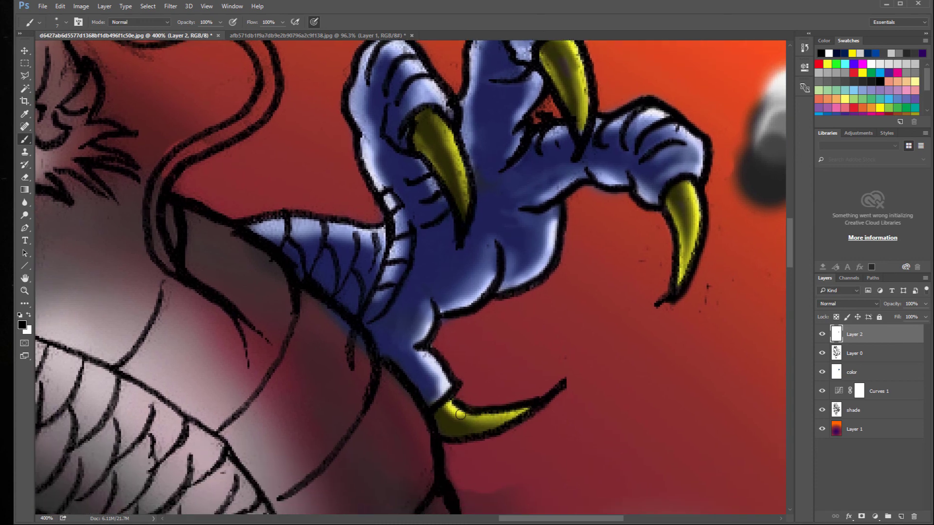
# Step: Ink the lowest talon's lower edge and the forearm's outline and scale lines in black
pyautogui.moveTo(463, 436)
pyautogui.mouseDown()
pyautogui.moveTo(498, 431)
pyautogui.moveTo(534, 407)
pyautogui.mouseUp()
pyautogui.moveTo(351, 305); pyautogui.dragTo(378, 231)
pyautogui.moveTo(246, 214)
pyautogui.mouseDown()
pyautogui.moveTo(379, 227)
pyautogui.moveTo(369, 232)
pyautogui.moveTo(370, 267)
pyautogui.mouseUp()
pyautogui.moveTo(360, 231); pyautogui.dragTo(354, 255)
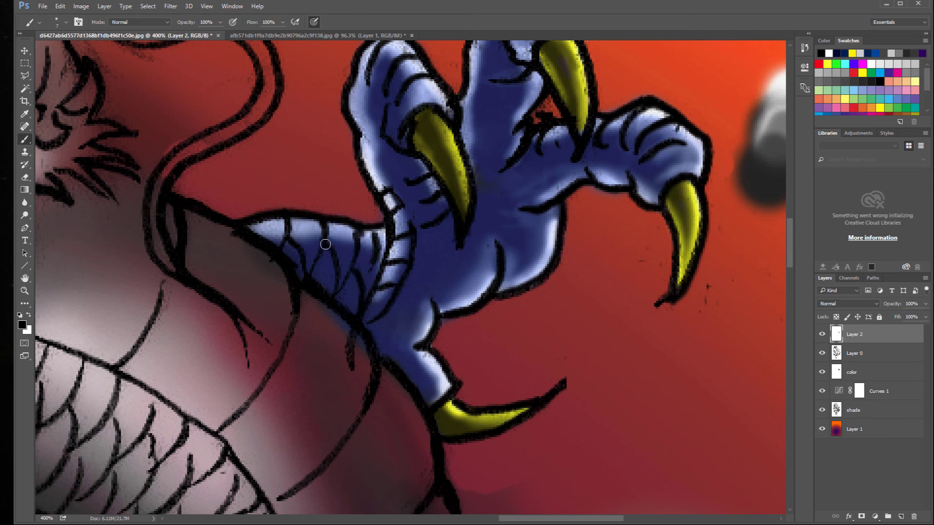
# Step: Erase the stray black line ends beyond the talon tips and the smudges between the fingers on Layer 0
pyautogui.moveTo(437, 271); pyautogui.dragTo(370, 295)
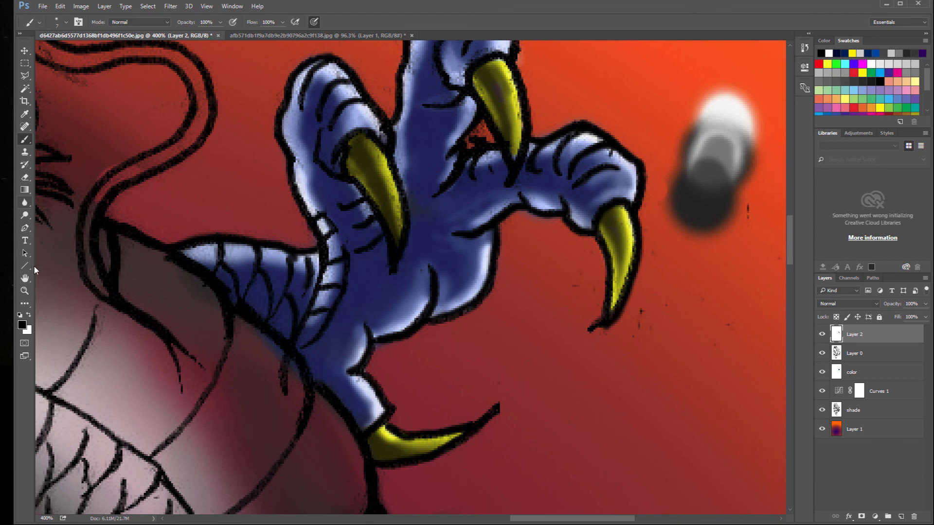
pyautogui.click(25, 177)
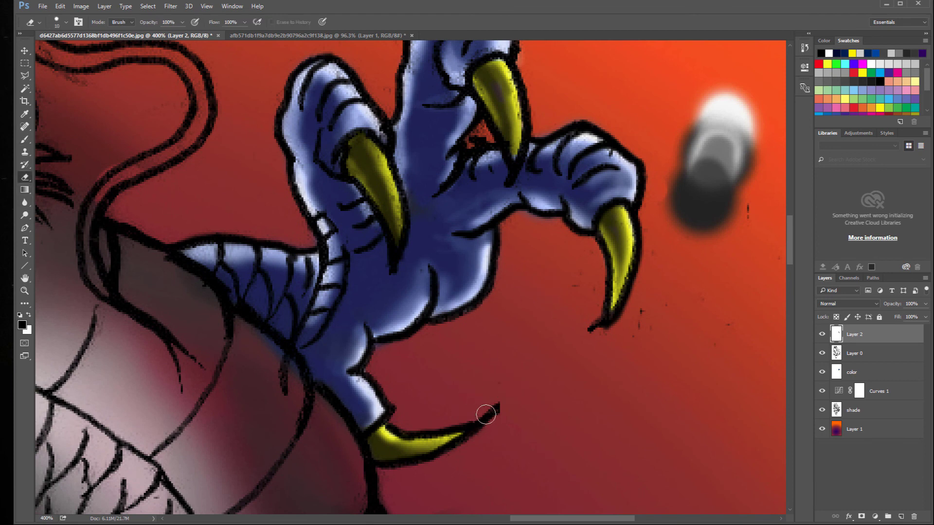
pyautogui.click(854, 354)
pyautogui.moveTo(484, 404)
pyautogui.mouseDown()
pyautogui.moveTo(482, 432)
pyautogui.moveTo(474, 414)
pyautogui.mouseUp()
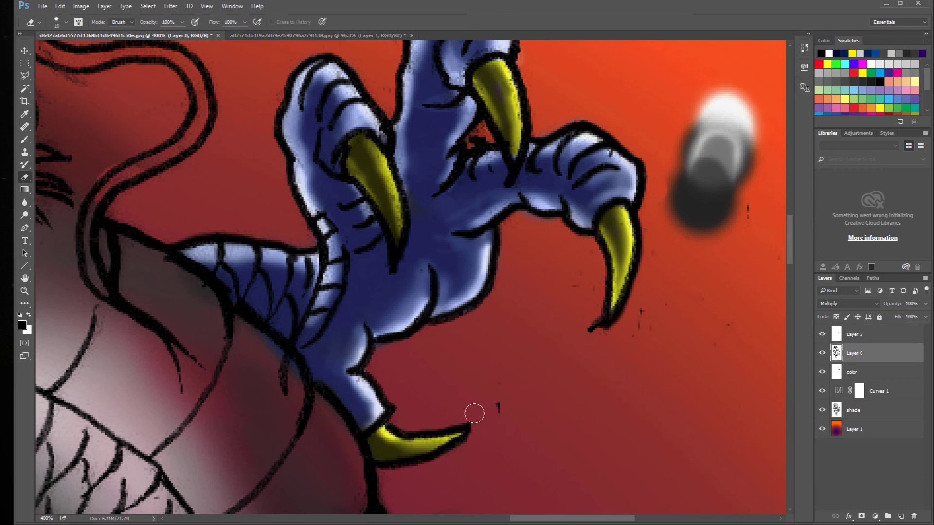
pyautogui.moveTo(604, 346); pyautogui.dragTo(596, 323)
pyautogui.scroll(2, 640, 225)
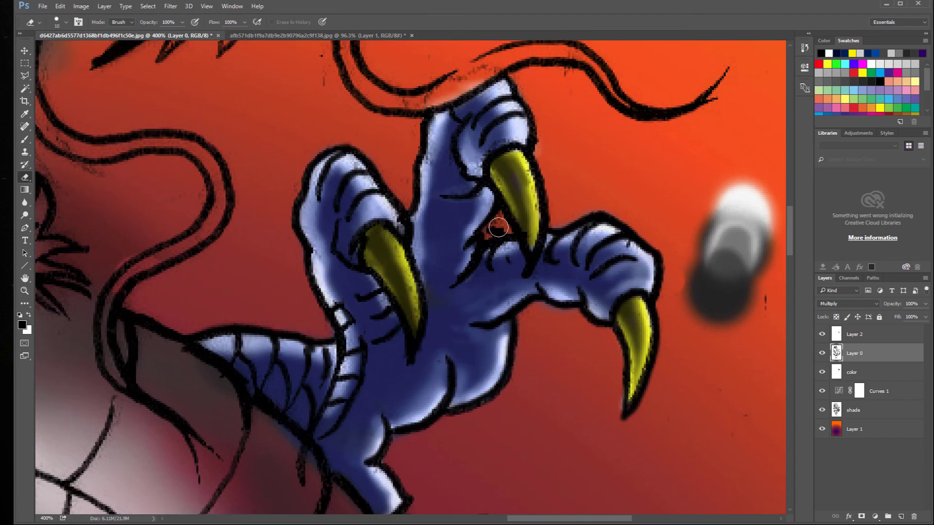
pyautogui.moveTo(499, 227)
pyautogui.mouseDown()
pyautogui.moveTo(490, 231)
pyautogui.moveTo(499, 225)
pyautogui.mouseUp()
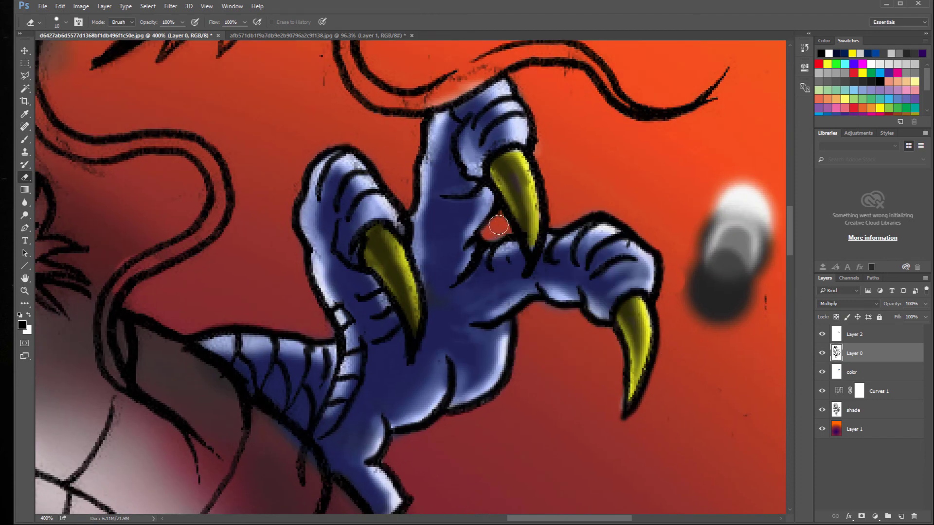
# Step: Reduce the eraser's size and select the color layer to clean up around the claw's edges
pyautogui.moveTo(553, 196); pyautogui.dragTo(573, 222)
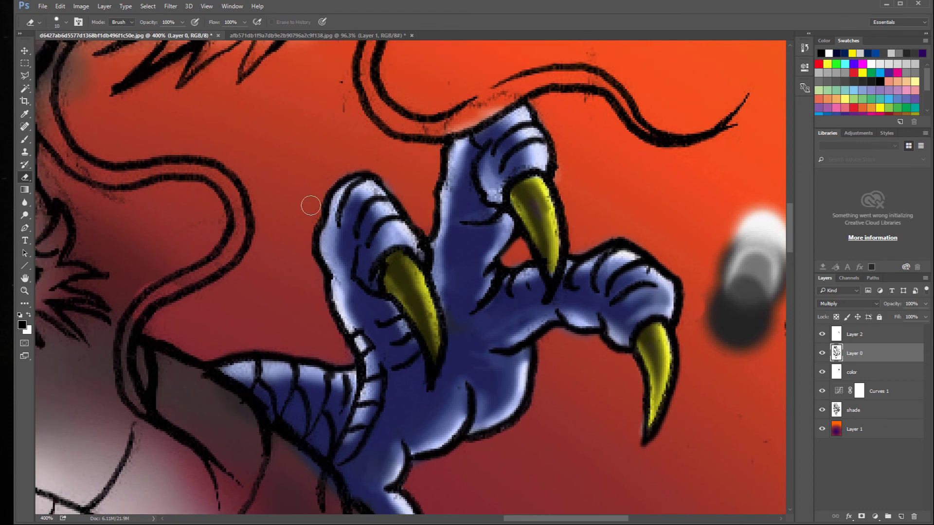
pyautogui.scroll(-3, 291, 256)
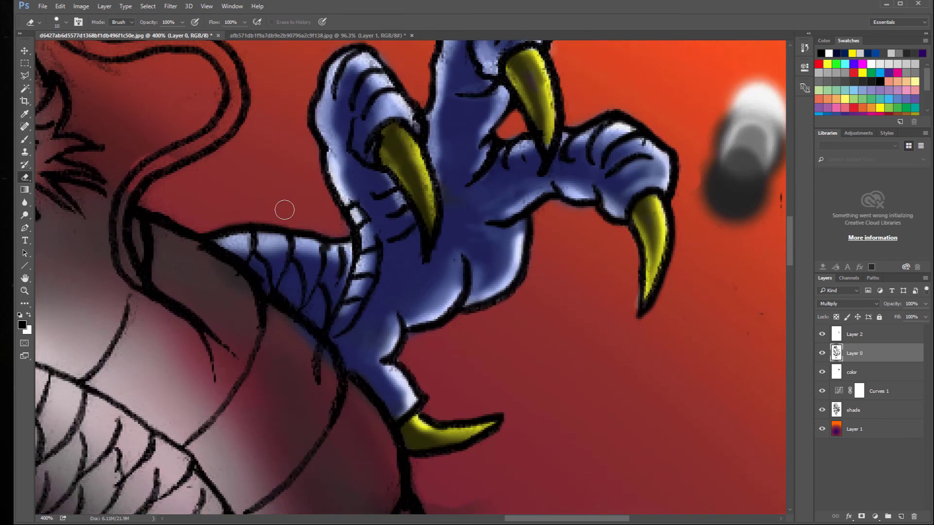
pyautogui.click(853, 410)
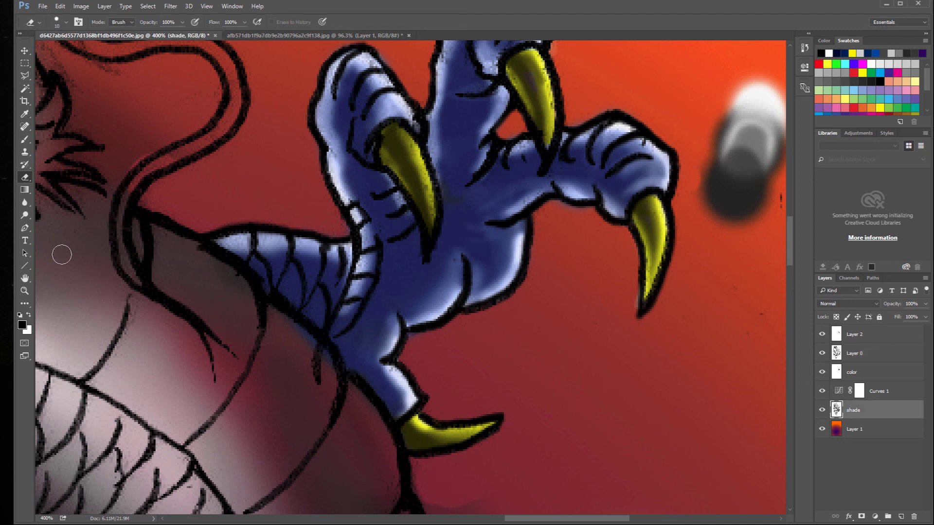
pyautogui.press('[')
pyautogui.press('[')
pyautogui.press('[')
pyautogui.press('[')
pyautogui.press('[')
pyautogui.click(852, 372)
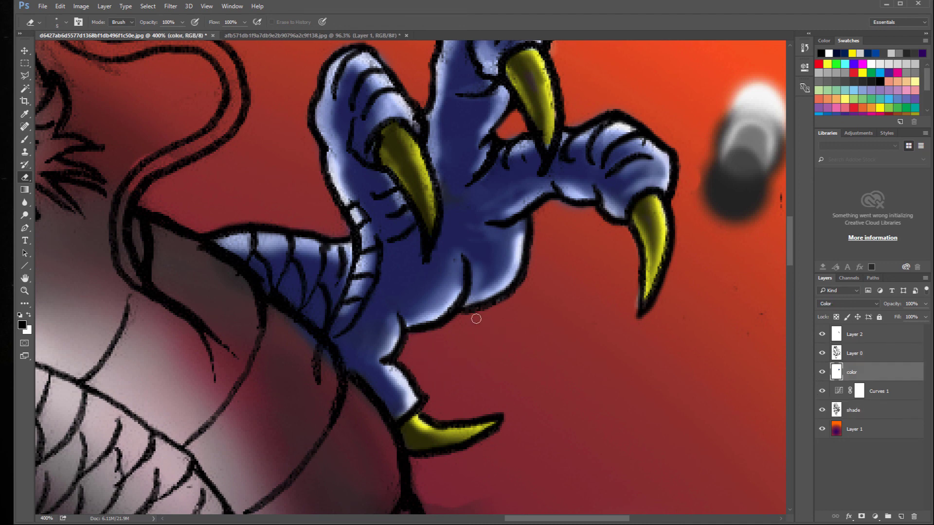
pyautogui.moveTo(546, 301); pyautogui.dragTo(529, 339)
pyautogui.moveTo(536, 270); pyautogui.dragTo(530, 304)
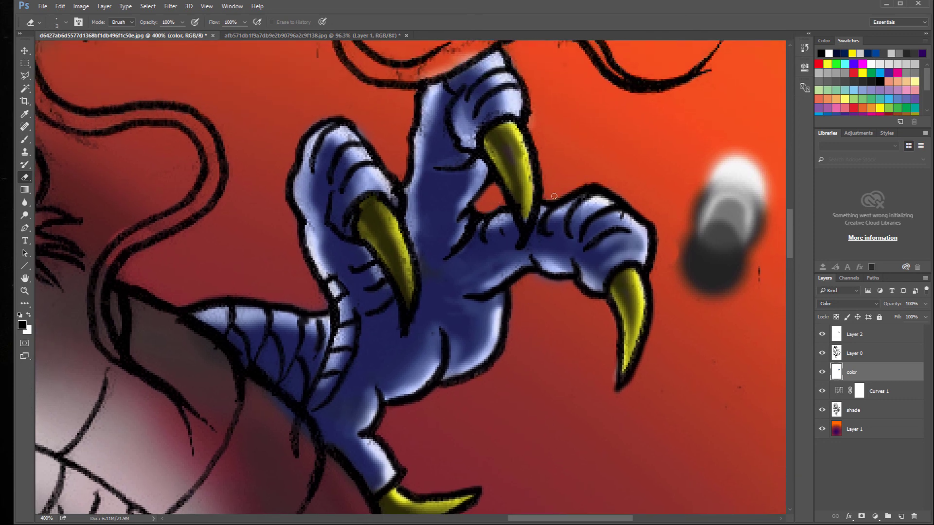
pyautogui.moveTo(591, 196); pyautogui.dragTo(607, 223)
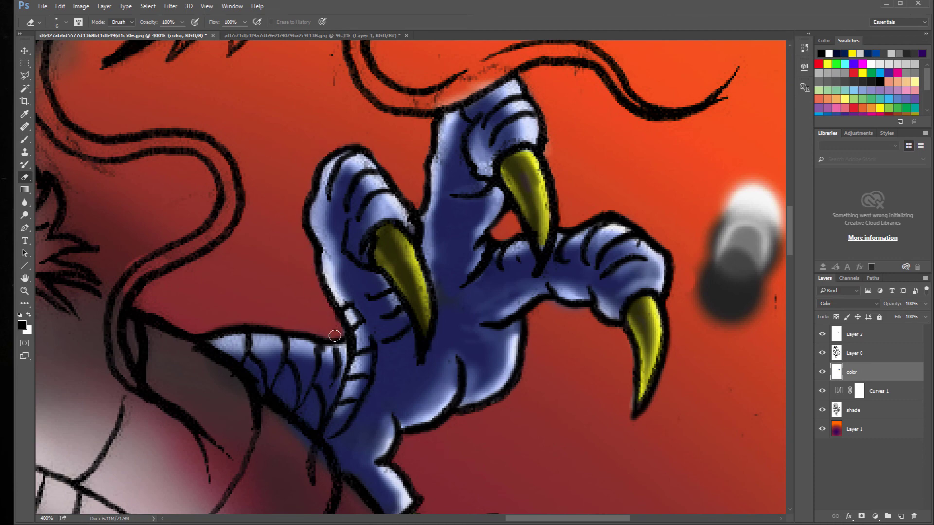
# Step: Darken the background gradient on Layer 1 with Brightness/Contrast, setting Brightness to -101
pyautogui.press('z')
pyautogui.hotkey('ctrl', '0')
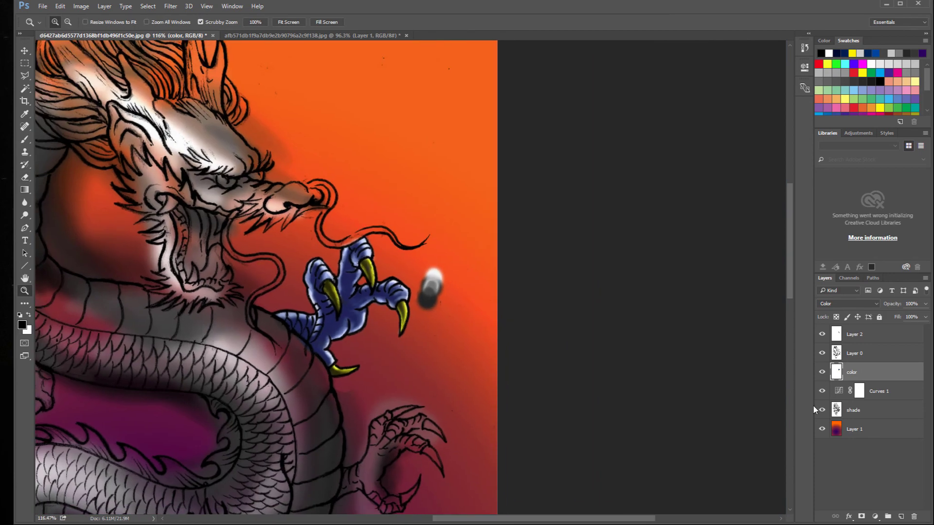
pyautogui.click(925, 432)
pyautogui.click(82, 7)
pyautogui.moveTo(93, 34)
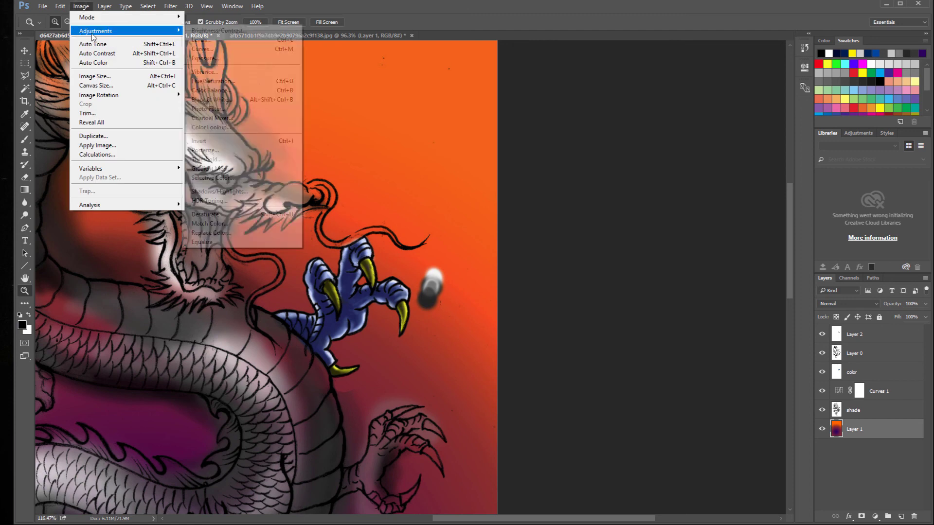
pyautogui.click(204, 31)
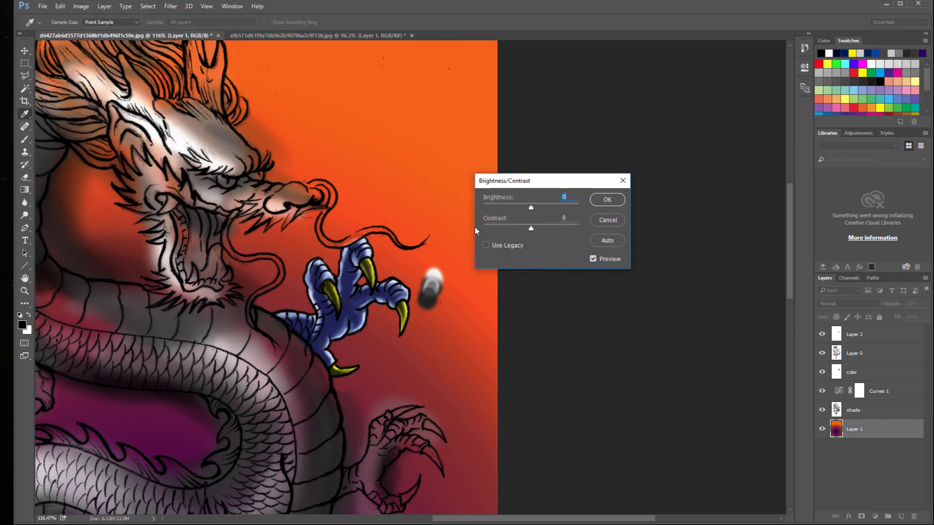
pyautogui.moveTo(530, 207); pyautogui.dragTo(500, 220)
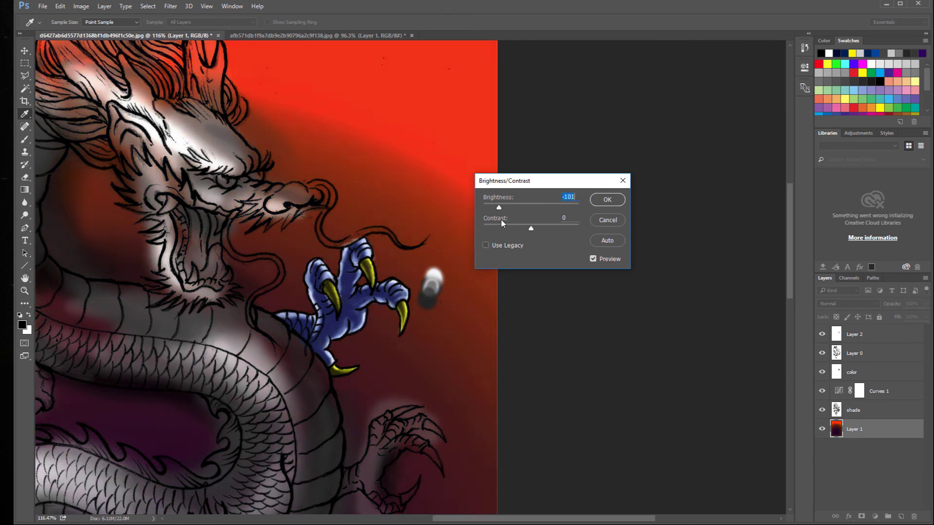
pyautogui.click(608, 201)
# Step: Examine the claw and the whole dragon against the background, close up and at full-image view
pyautogui.moveTo(340, 297); pyautogui.dragTo(422, 259)
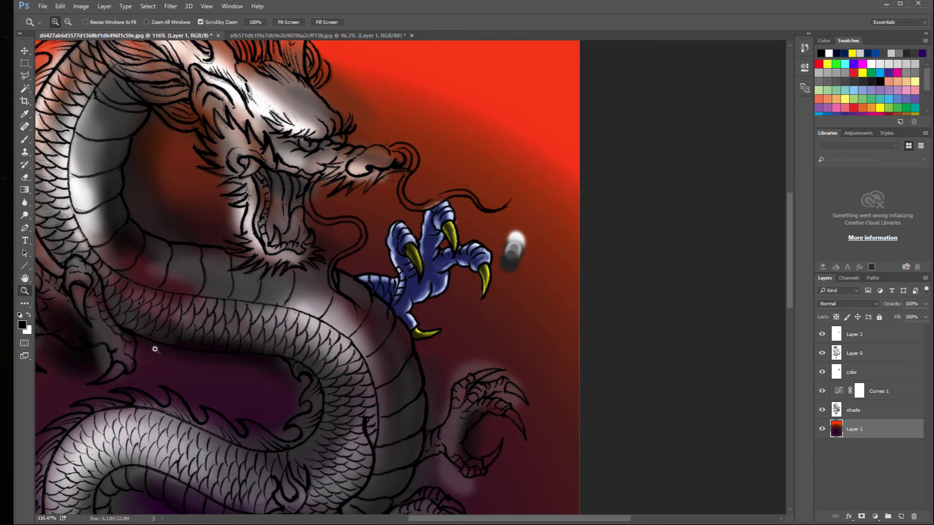
pyautogui.rightClick(289, 242)
pyautogui.click(297, 250)
pyautogui.moveTo(505, 223); pyautogui.dragTo(481, 298)
pyautogui.rightClick(482, 297)
pyautogui.click(499, 305)
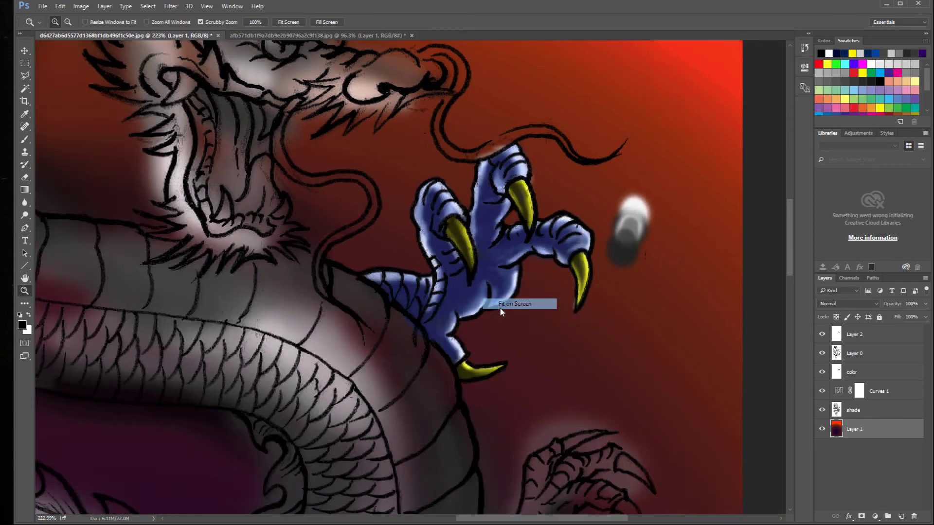
pyautogui.rightClick(483, 233)
pyautogui.click(506, 260)
pyautogui.rightClick(501, 244)
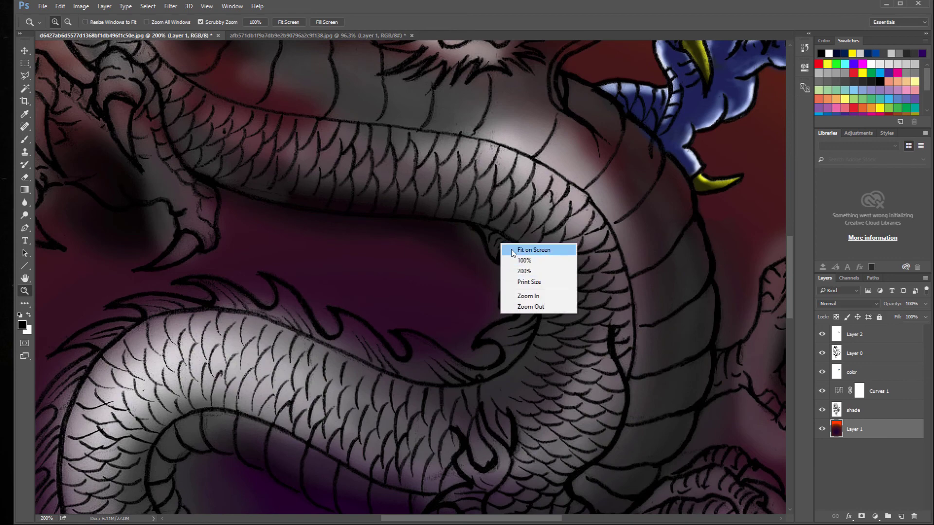
pyautogui.click(516, 262)
pyautogui.scroll(-2, 494, 240)
pyautogui.moveTo(488, 227); pyautogui.dragTo(458, 130)
pyautogui.click(451, 195)
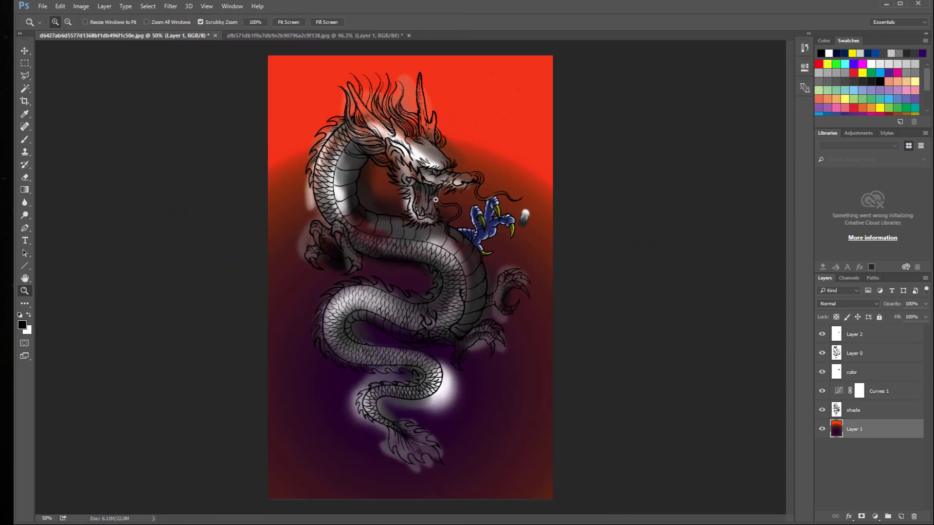